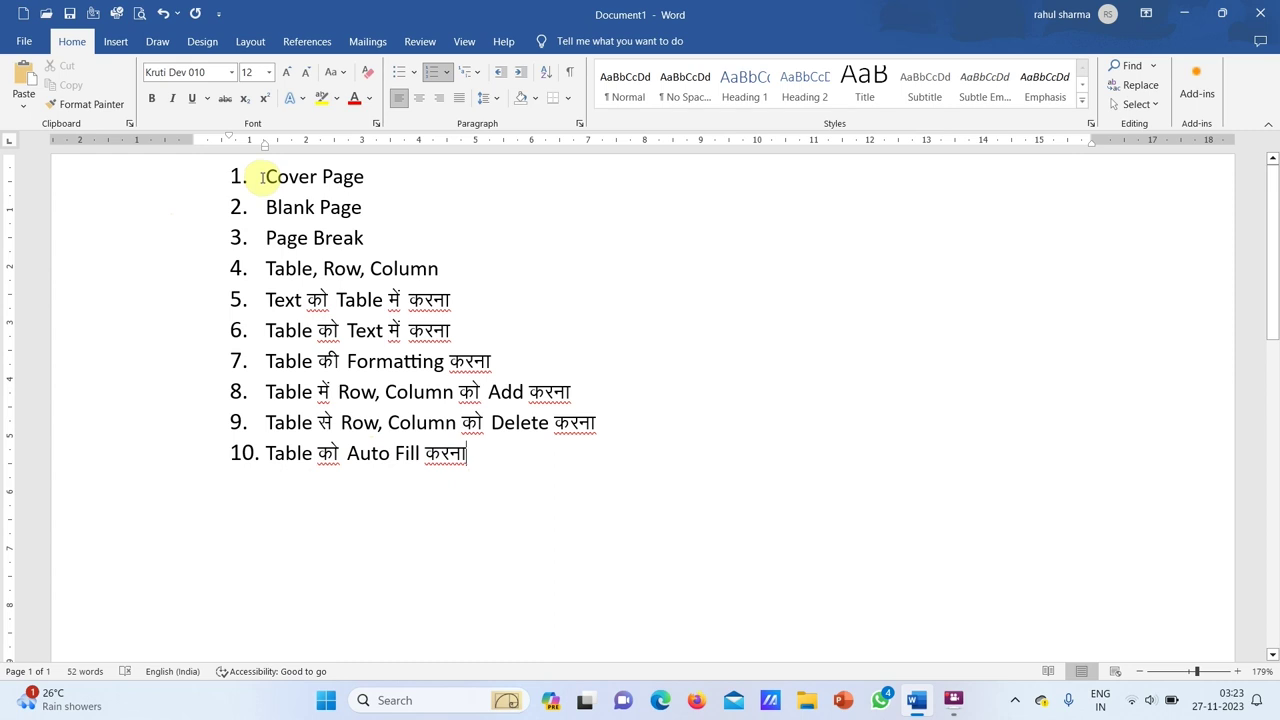
Create a new blank document, Document2, with Ctrl+N.
{"action": "key", "text": "ctrl+n"}
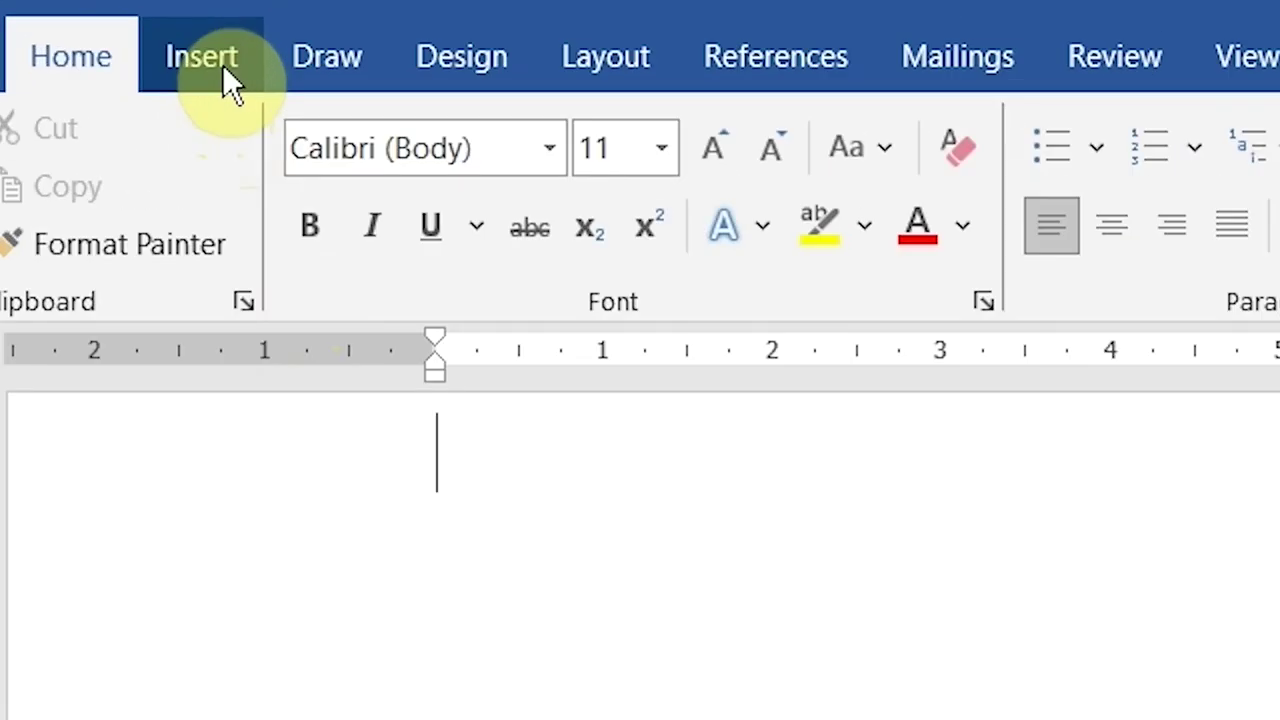
Insert the Whisp cover page from the Cover Page gallery.
{"action": "left_click", "coordinate": [114, 39]}
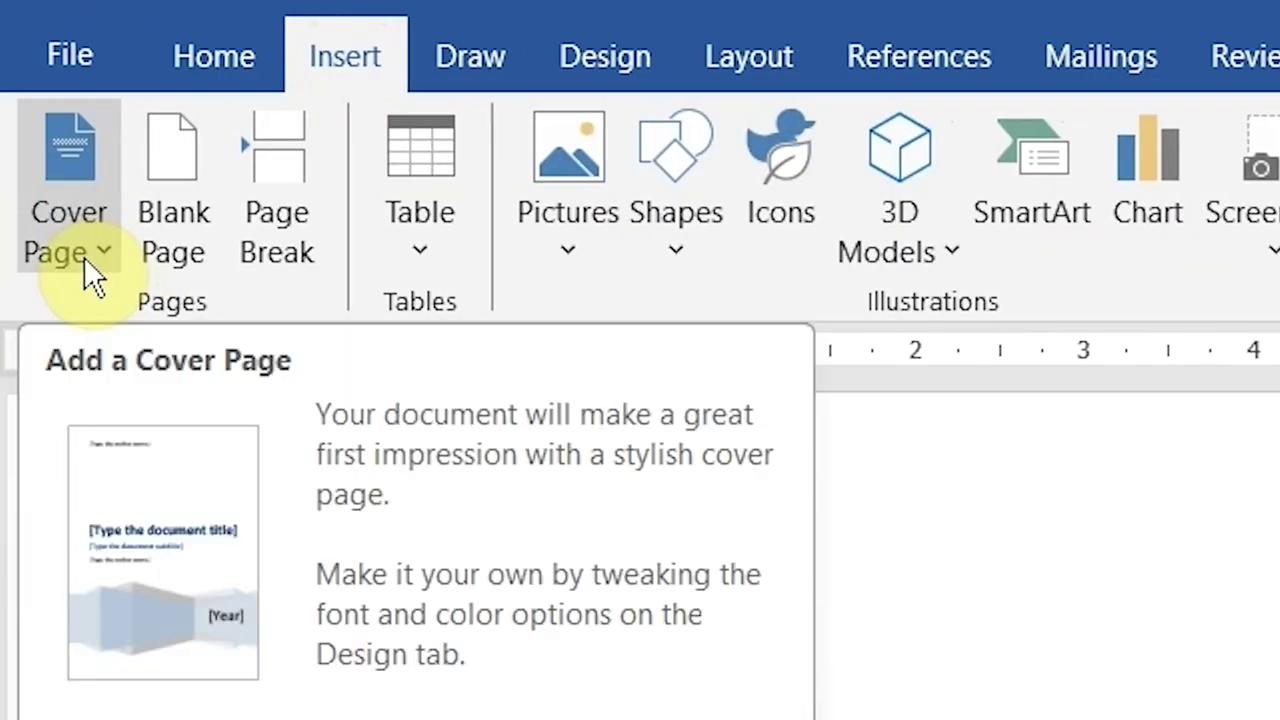
{"action": "left_click", "coordinate": [84, 257]}
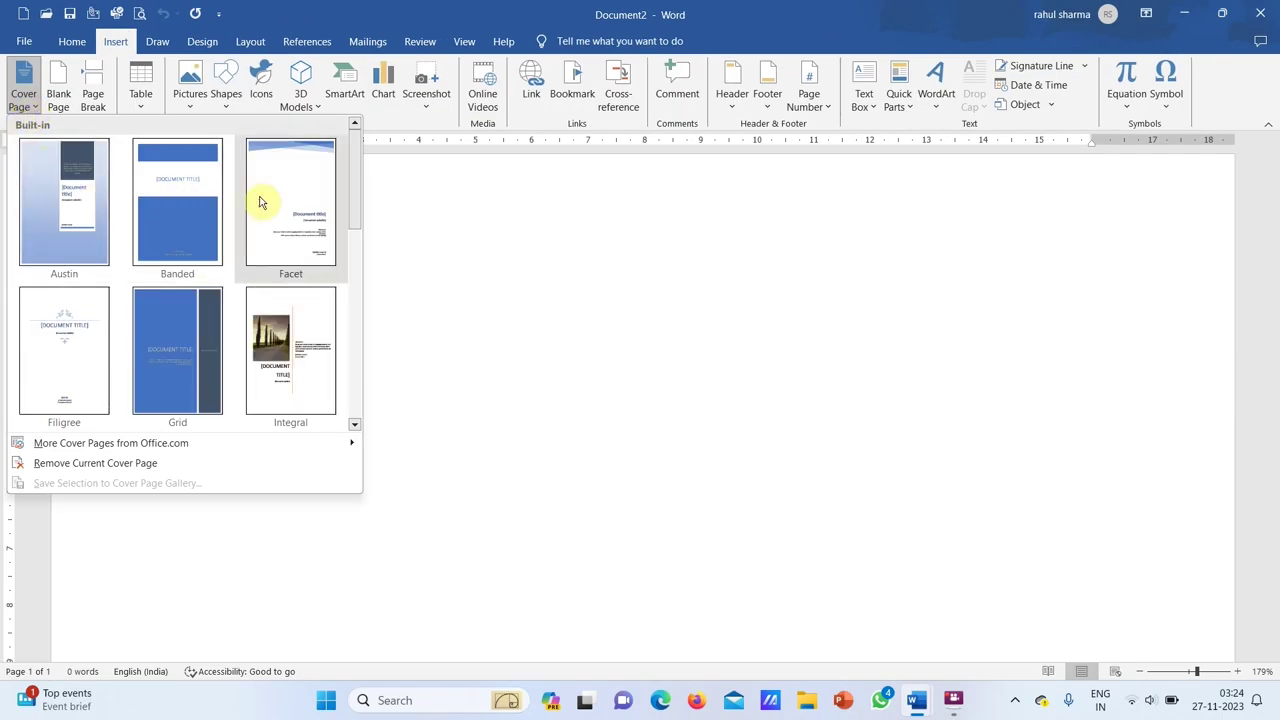
{"action": "left_click_drag", "start_coordinate": [355, 205], "coordinate": [357, 406]}
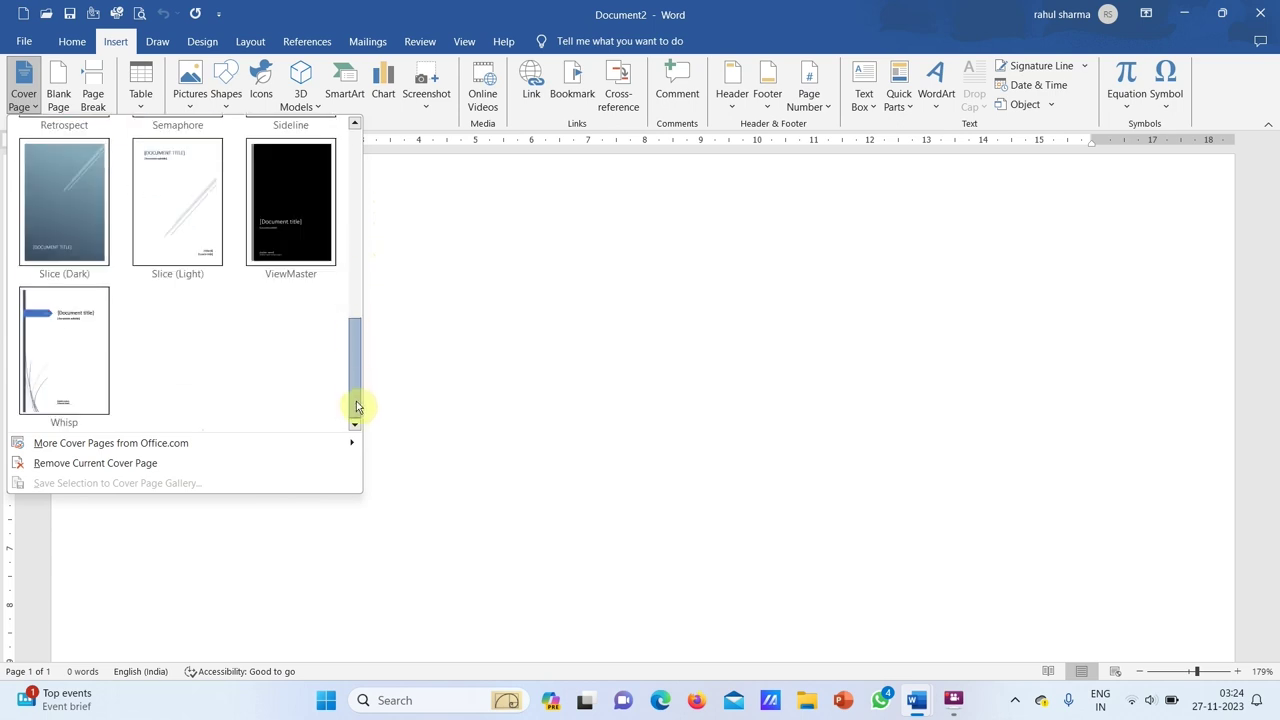
{"action": "left_click", "coordinate": [91, 372]}
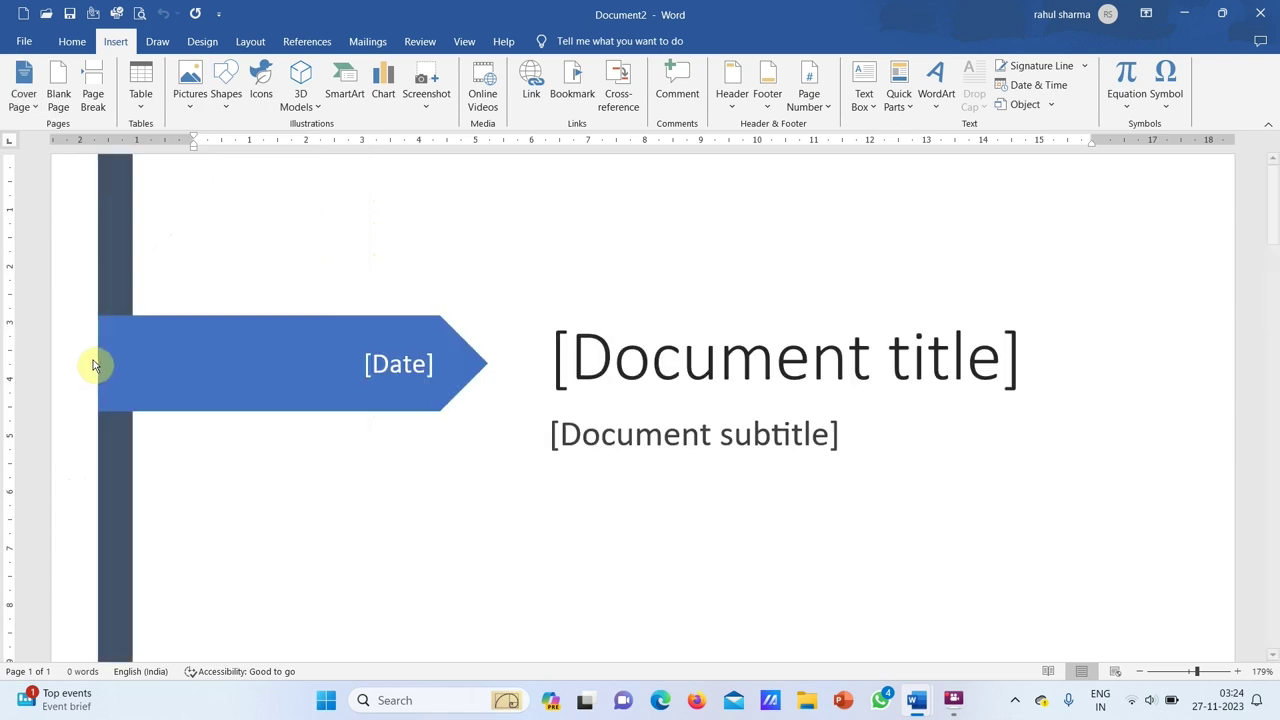
Zoom out until the whole cover page fits, then zoom back in slightly.
{"action": "left_click", "coordinate": [1141, 672]}
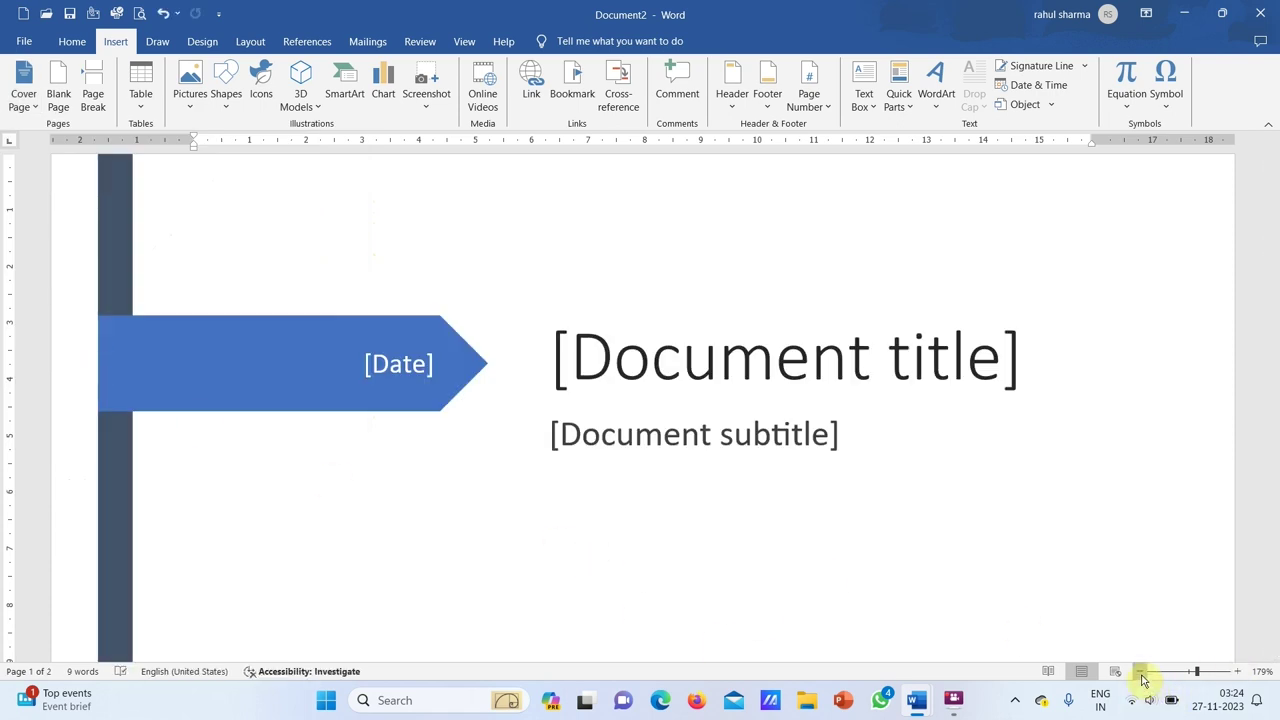
{"action": "left_click", "coordinate": [1141, 672]}
{"action": "left_click", "coordinate": [1141, 672]}
{"action": "left_click", "coordinate": [1141, 675]}
{"action": "left_click", "coordinate": [1141, 675]}
{"action": "left_click", "coordinate": [1141, 675]}
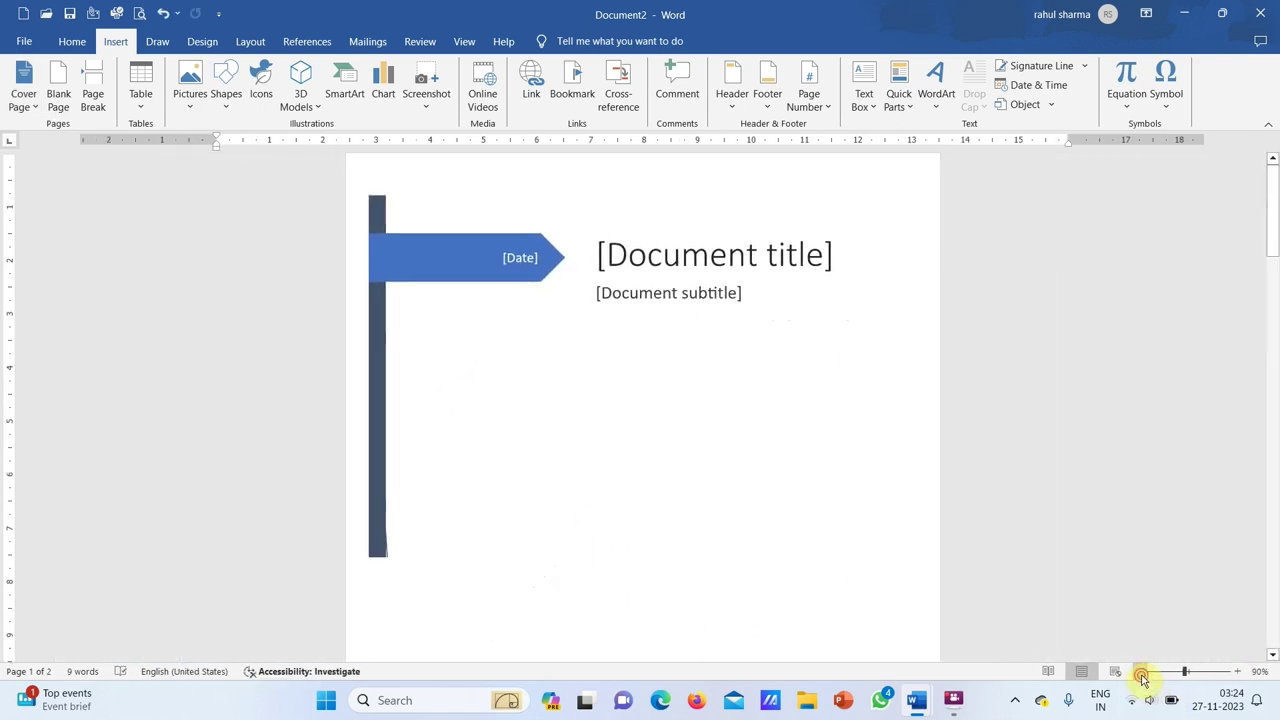
{"action": "left_click", "coordinate": [1141, 675]}
{"action": "left_click", "coordinate": [1142, 674]}
{"action": "left_click", "coordinate": [1142, 674]}
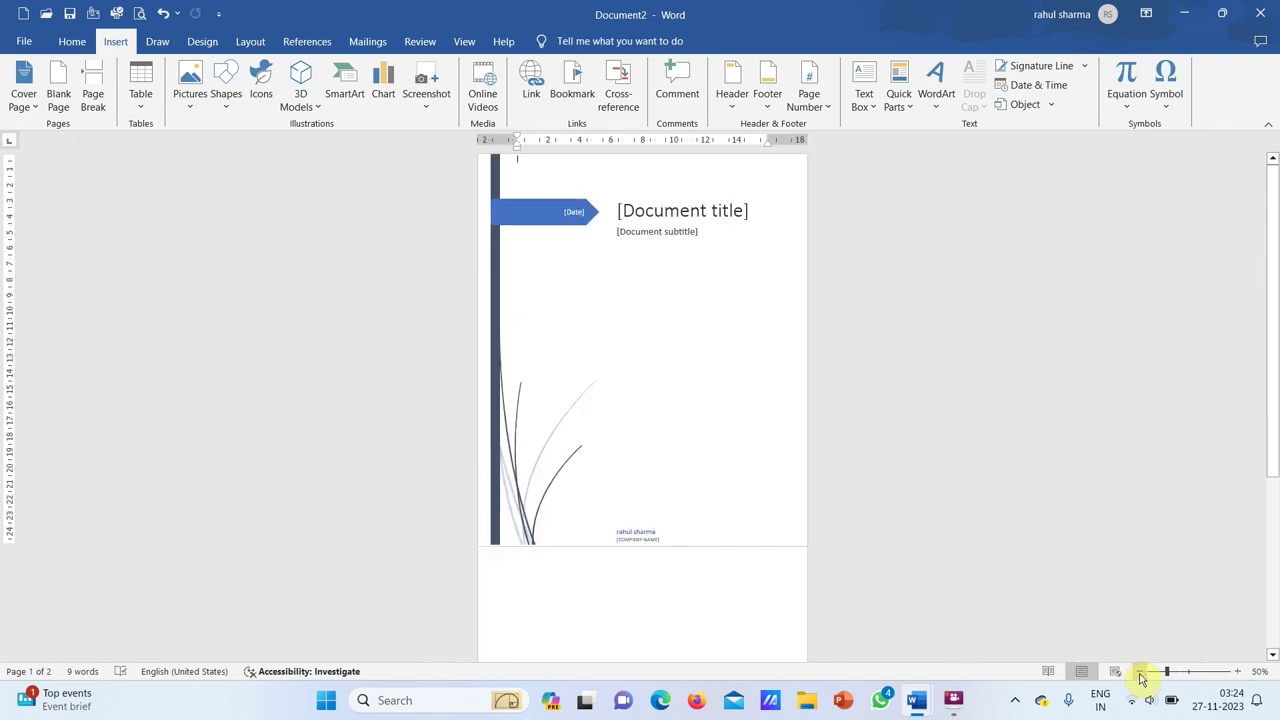
{"action": "left_click", "coordinate": [1237, 671]}
{"action": "left_click", "coordinate": [1237, 671]}
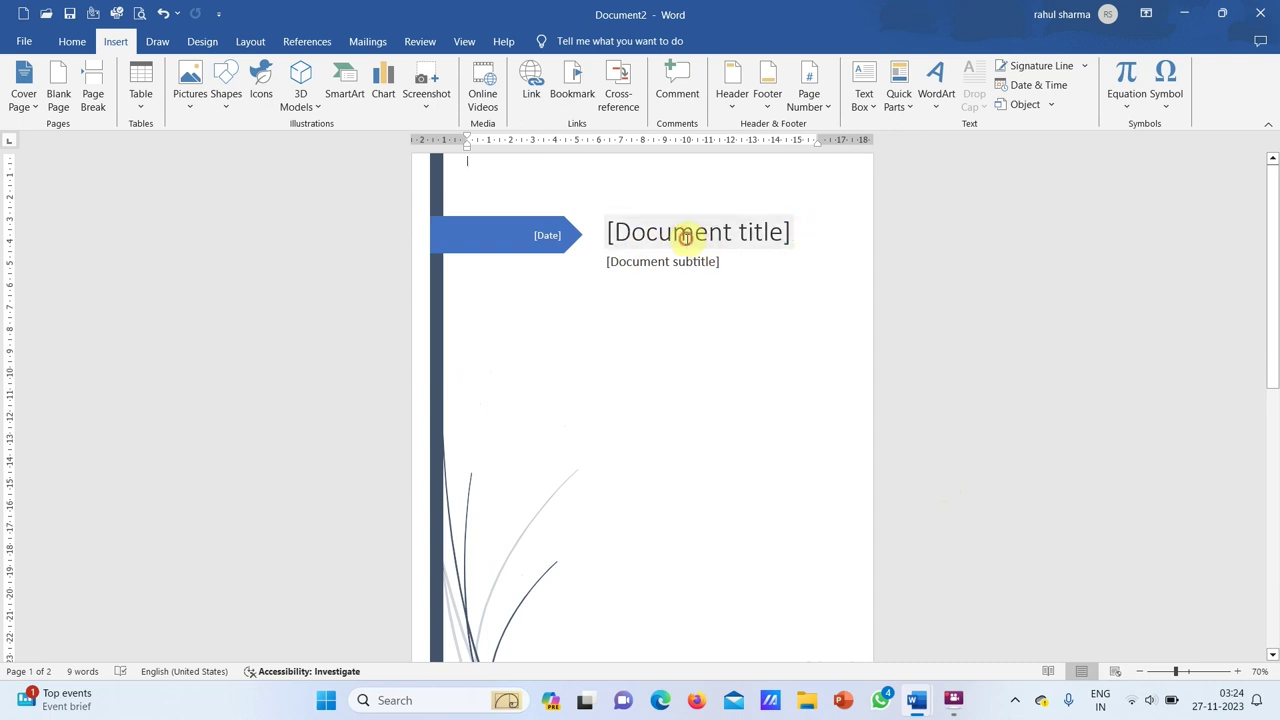
Enter the cover title 'Computer Fundamental' and subtitle 'Computer memory'.
{"action": "left_click", "coordinate": [685, 237]}
{"action": "type", "text": "Computer Fundamental"}
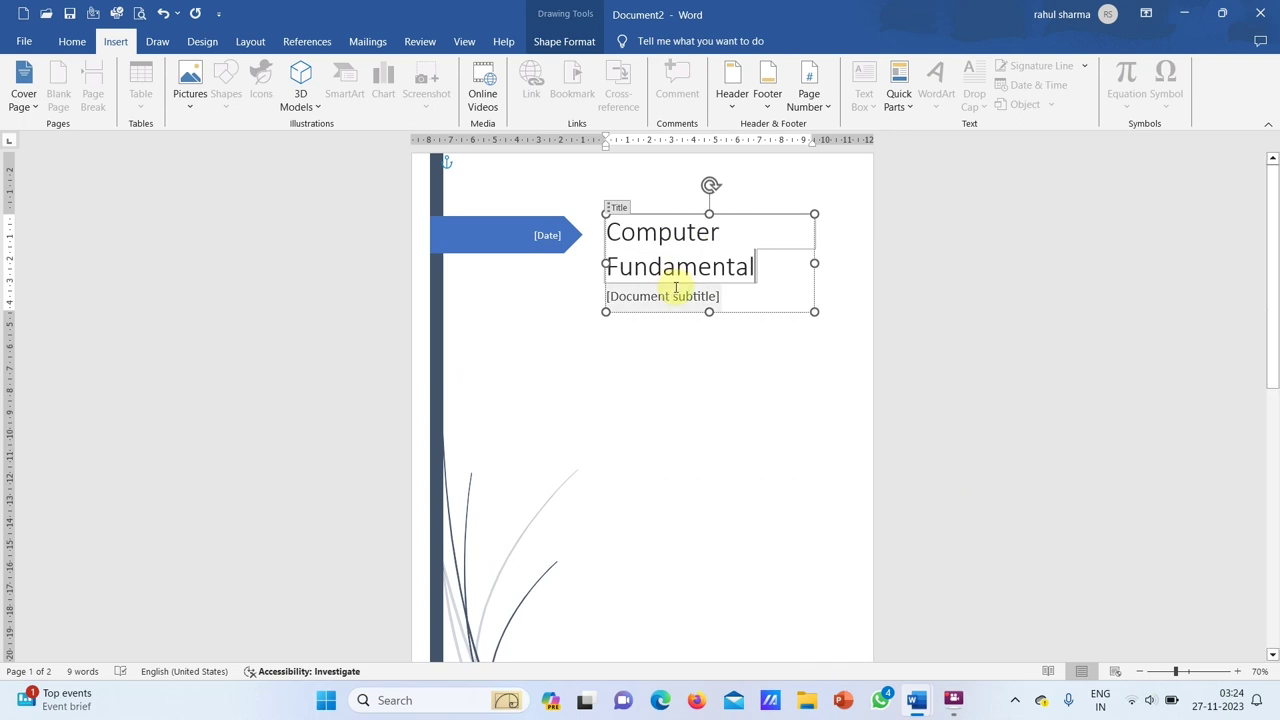
{"action": "left_click", "coordinate": [646, 298]}
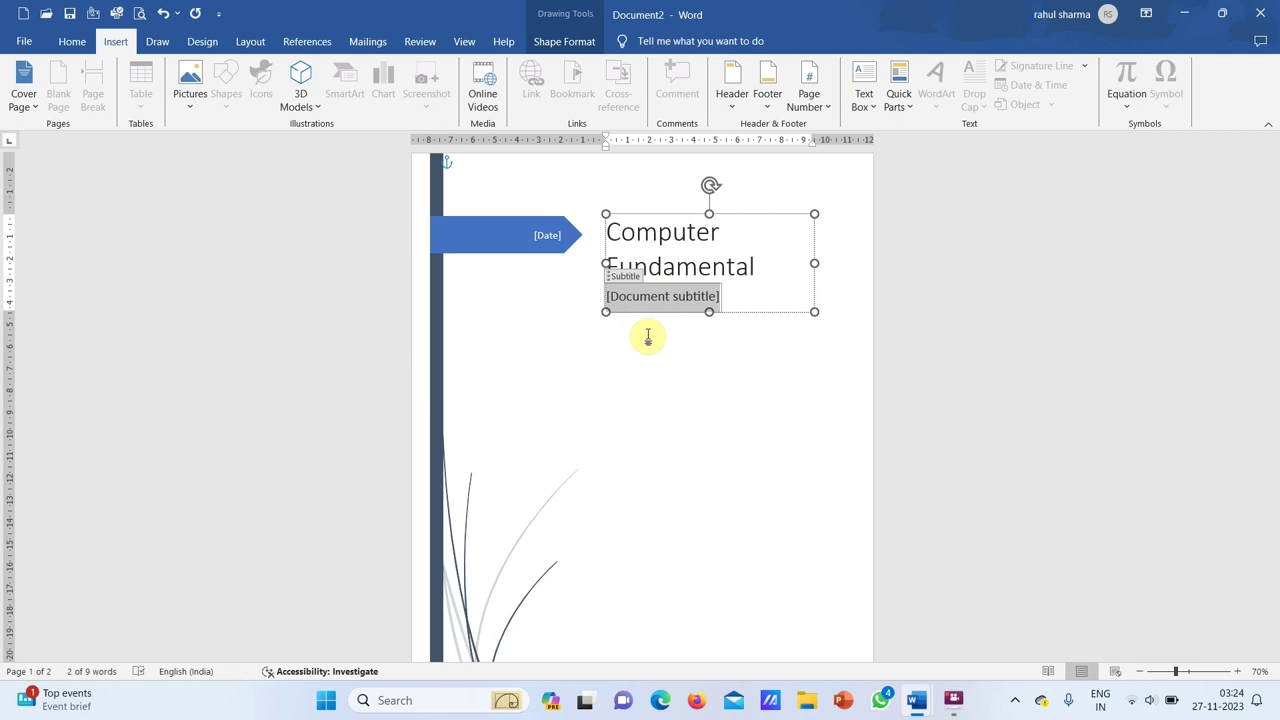
{"action": "type", "text": "Computer memory"}
Set the cover page date to 27-11-2023.
{"action": "left_click", "coordinate": [549, 236]}
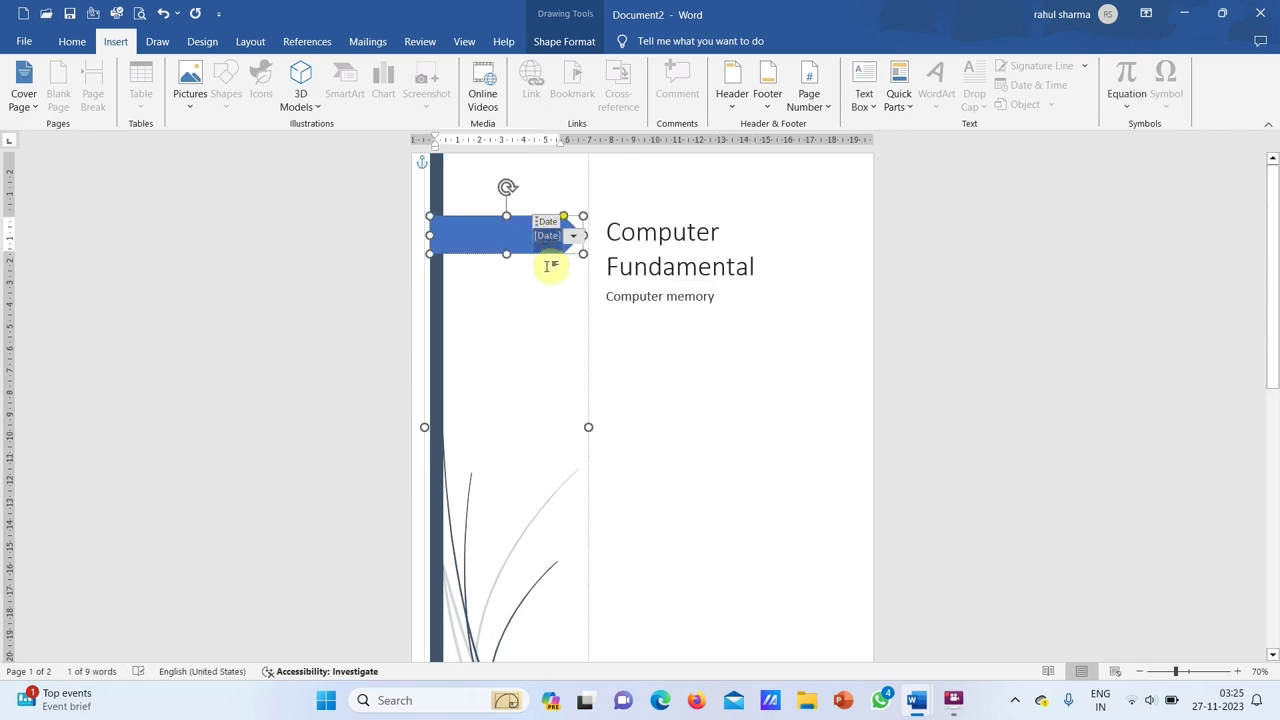
{"action": "type", "text": "27-11-2023"}
{"action": "left_click", "coordinate": [623, 329]}
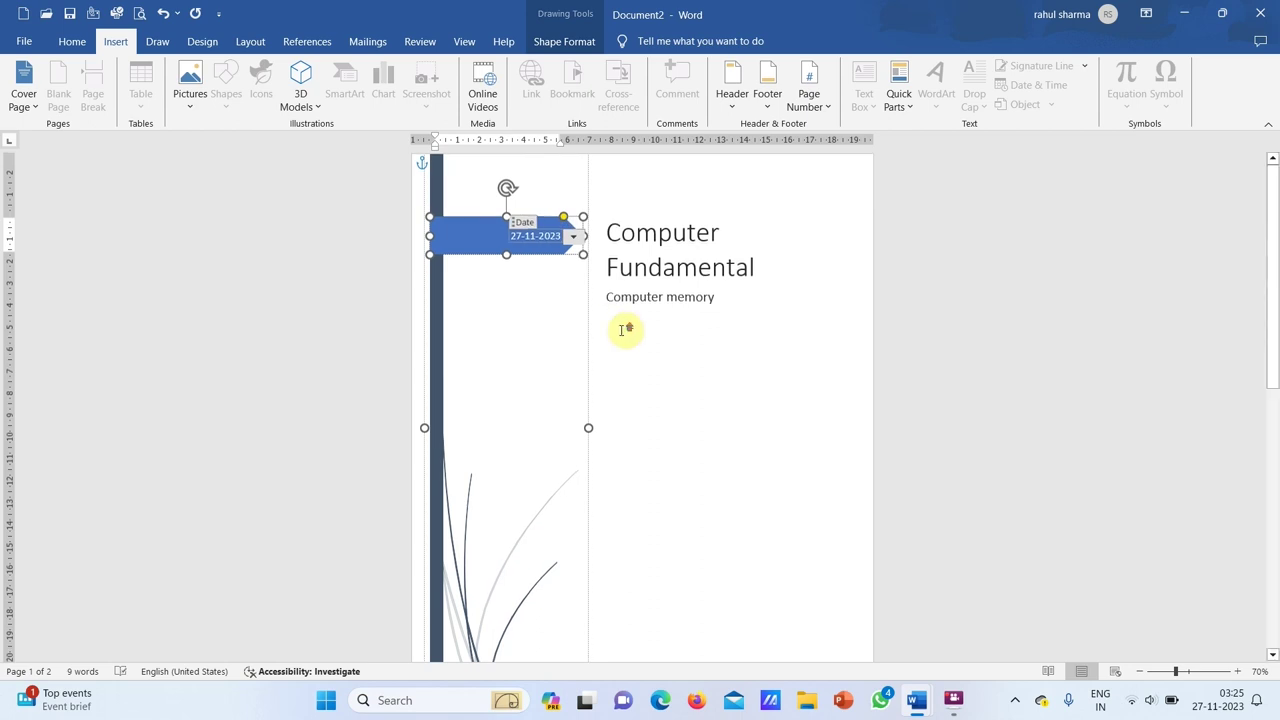
Fill in the company name 'AVADH GLO' in the cover's author box.
{"action": "scroll", "coordinate": [623, 331], "scroll_direction": "down", "scroll_amount": 3}
{"action": "left_click", "coordinate": [619, 517]}
{"action": "left_click", "coordinate": [696, 514]}
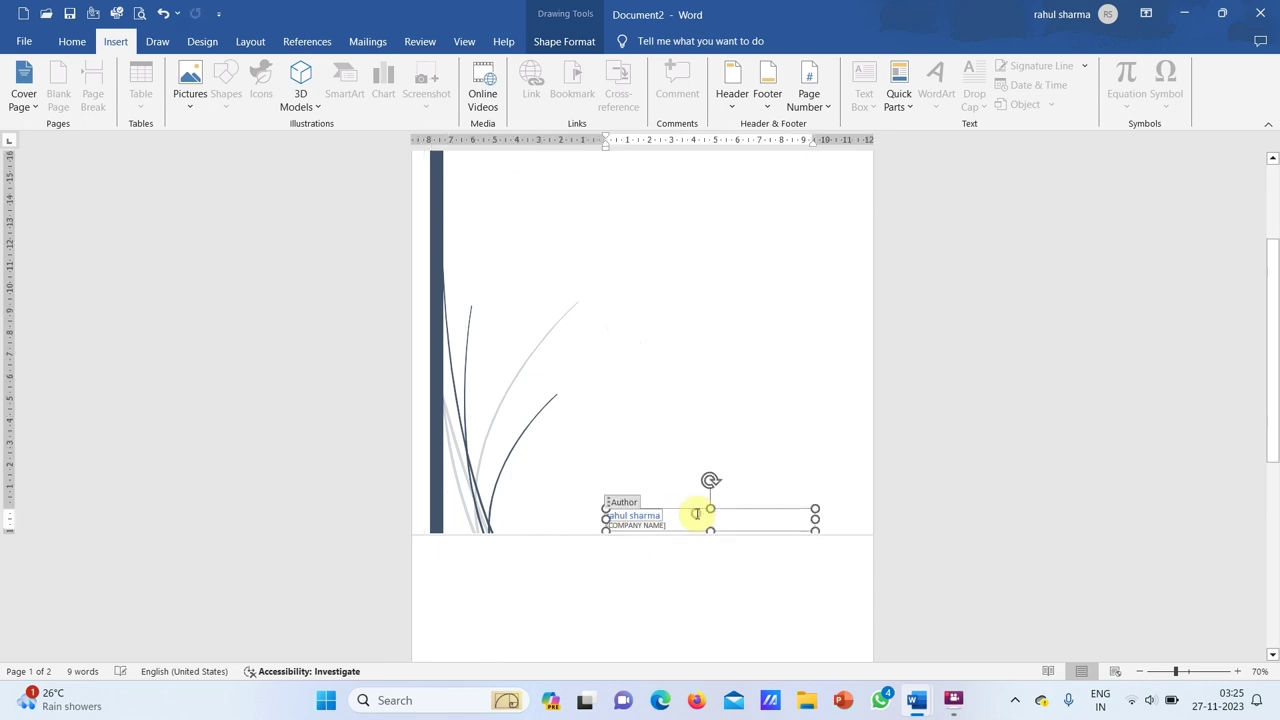
{"action": "left_click", "coordinate": [626, 527]}
{"action": "left_click", "coordinate": [655, 527]}
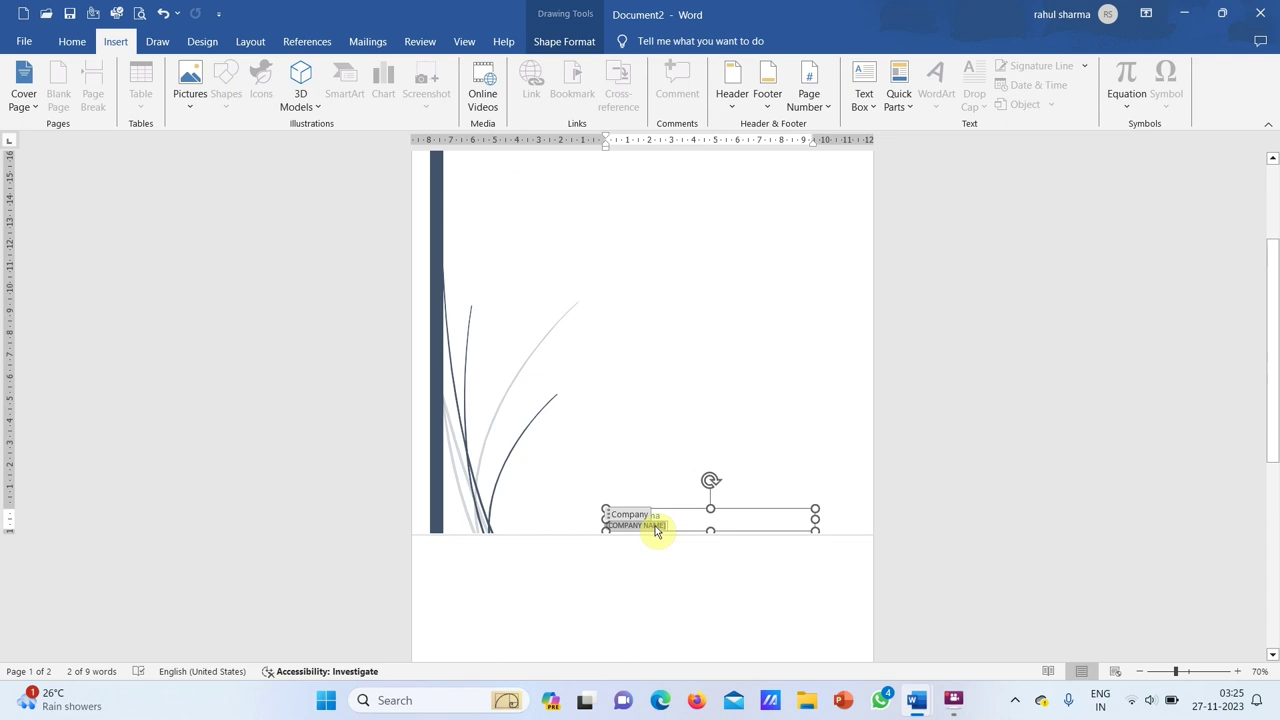
{"action": "type", "text": "AVADH GLO"}
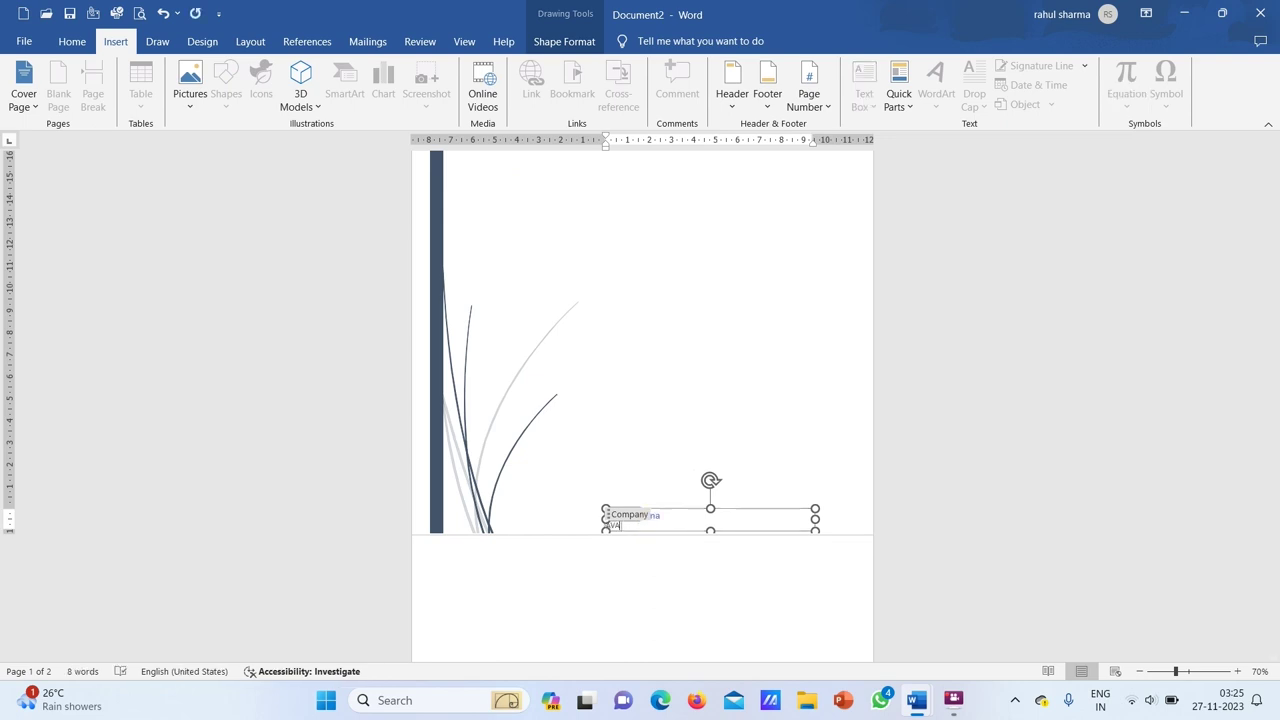
{"action": "left_click", "coordinate": [659, 478]}
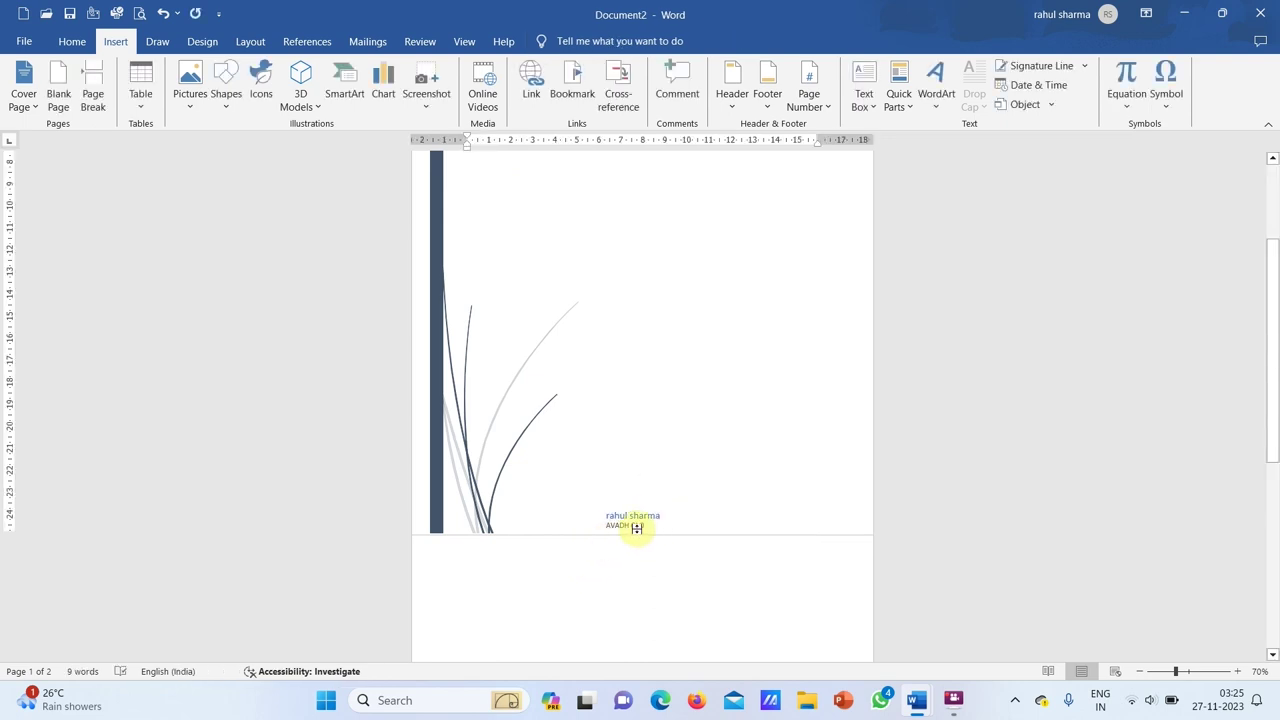
{"action": "left_click_drag", "start_coordinate": [612, 516], "coordinate": [656, 516]}
{"action": "scroll", "coordinate": [652, 510], "scroll_direction": "up", "scroll_amount": 3}
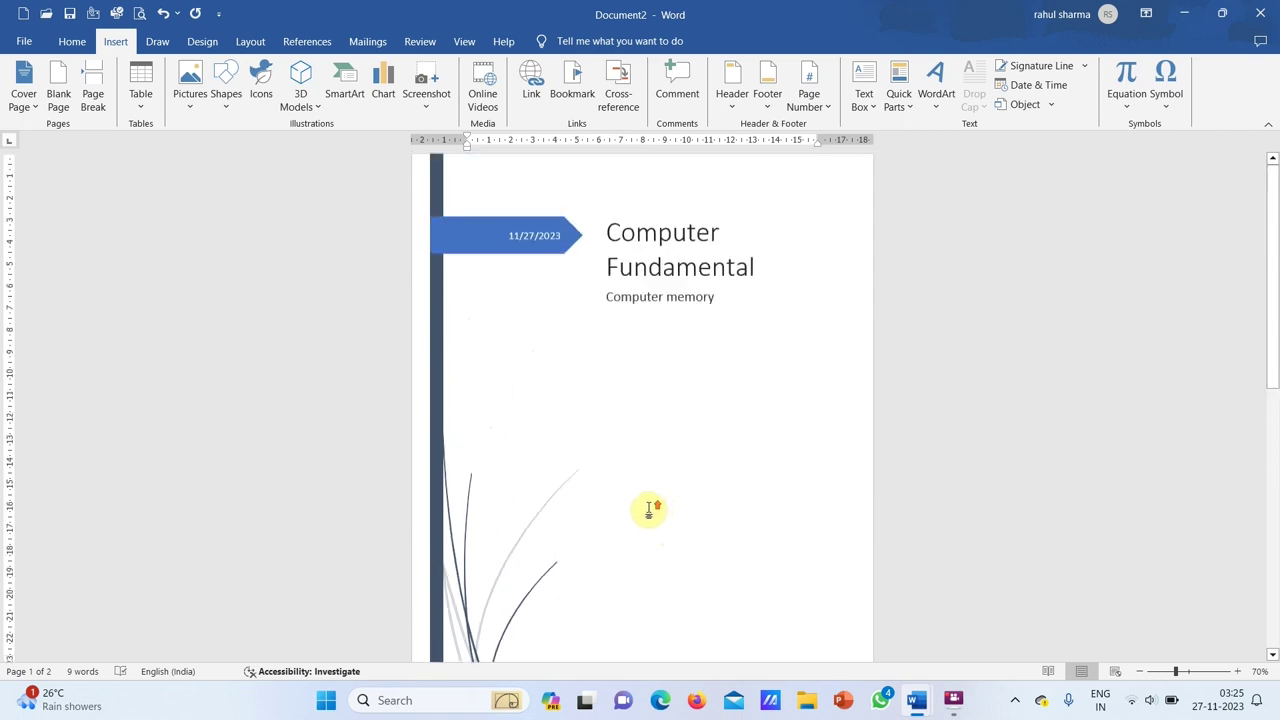
Widen the 'Computer Fundamental' title box and format the title bold and red.
{"action": "left_click", "coordinate": [658, 241]}
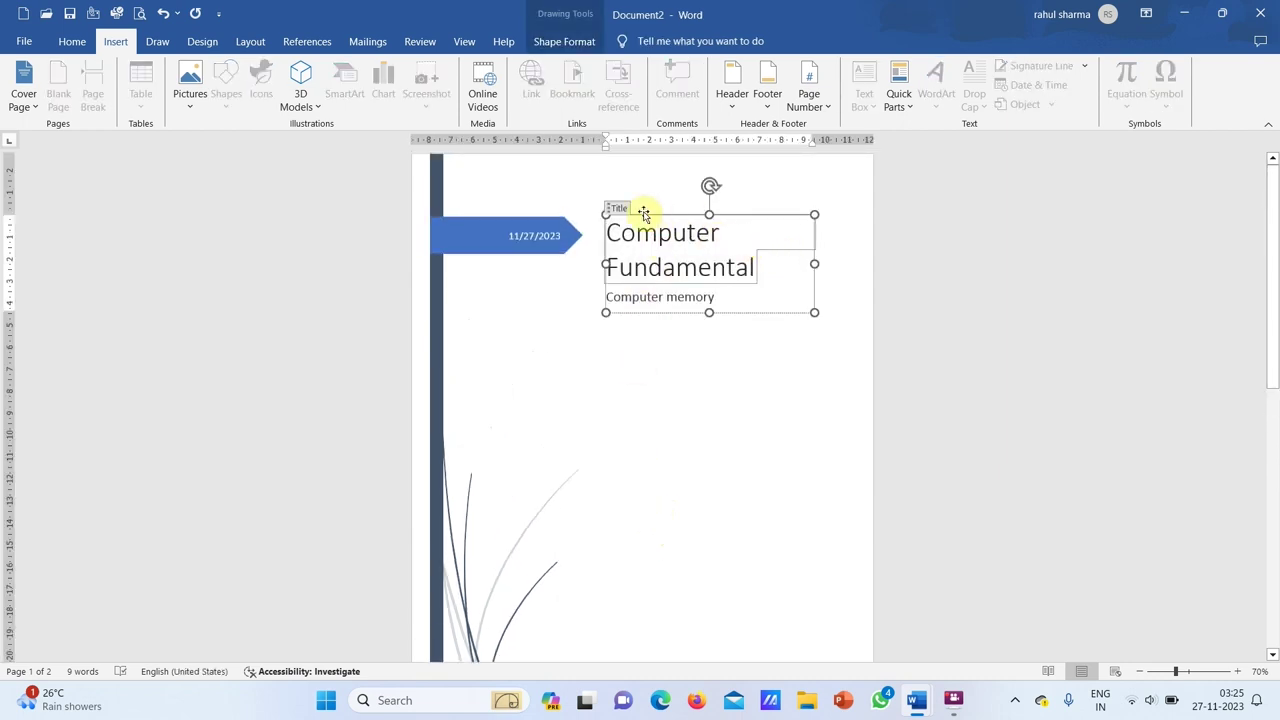
{"action": "mouse_move", "coordinate": [814, 263]}
{"action": "left_mouse_down"}
{"action": "mouse_move", "coordinate": [837, 261]}
{"action": "mouse_move", "coordinate": [749, 266]}
{"action": "mouse_move", "coordinate": [607, 232]}
{"action": "left_mouse_up"}
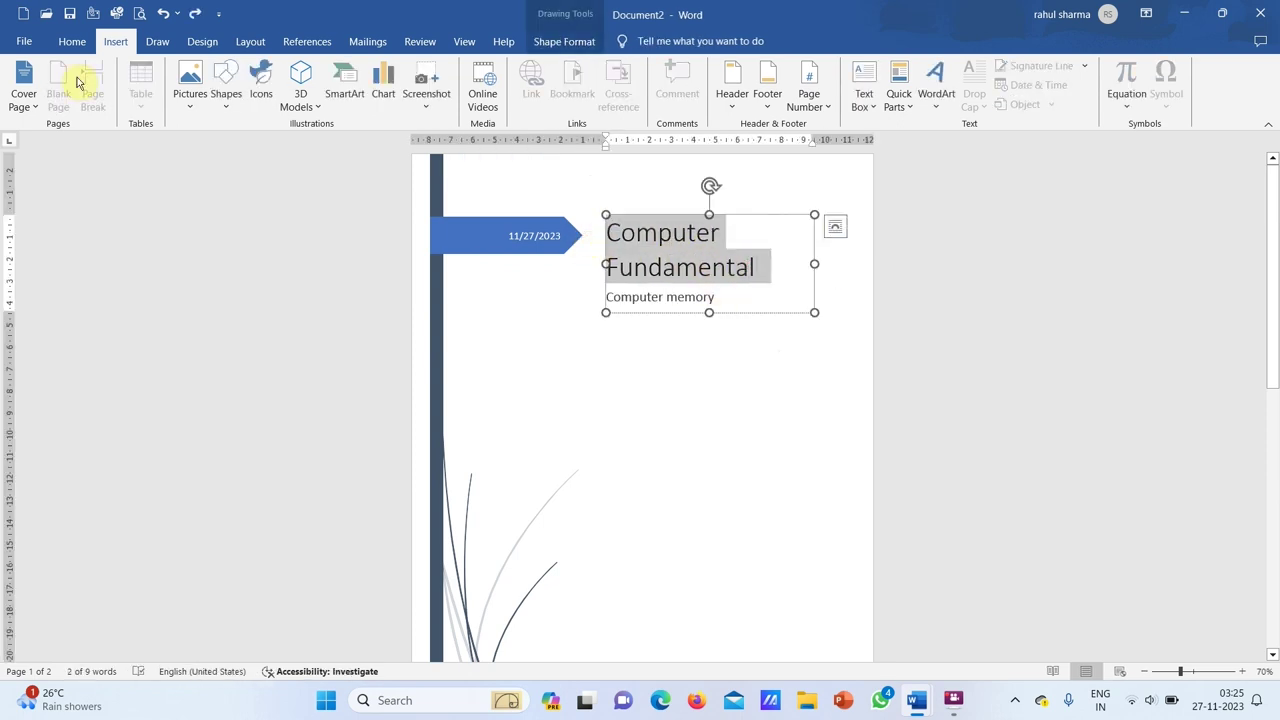
{"action": "left_click", "coordinate": [70, 42]}
{"action": "left_click", "coordinate": [148, 100]}
{"action": "left_click", "coordinate": [354, 100]}
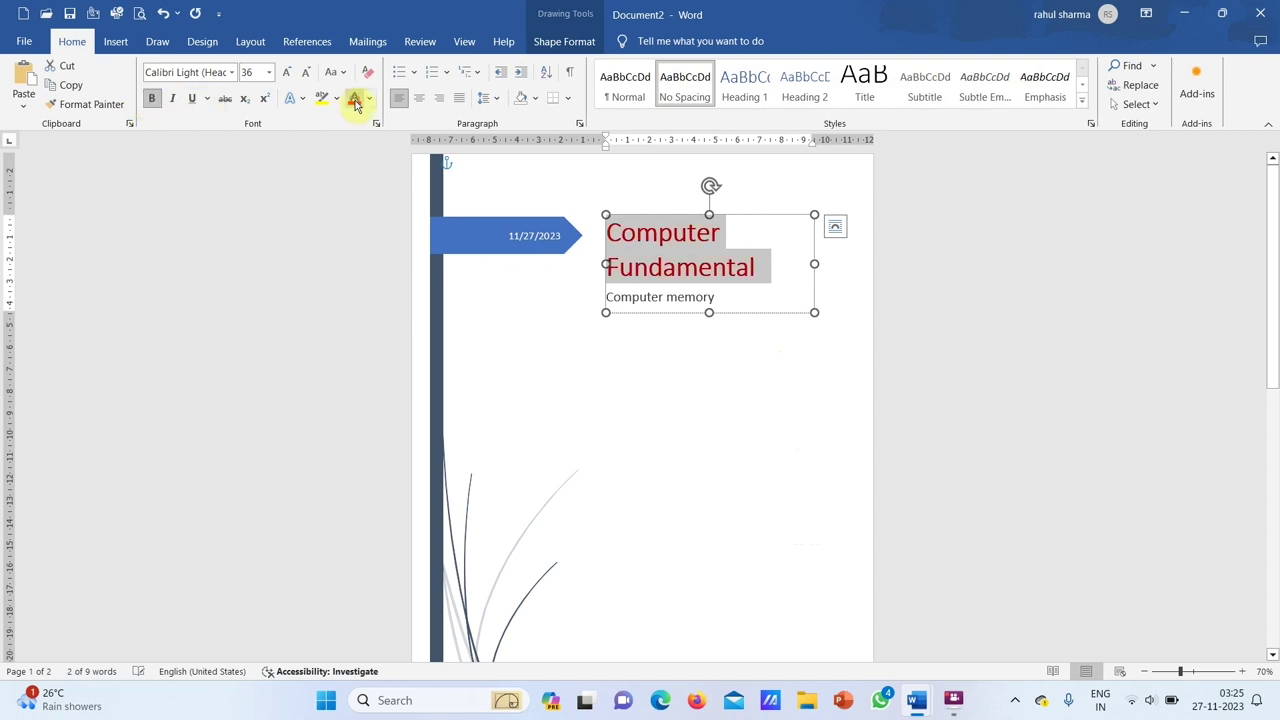
{"action": "left_click", "coordinate": [626, 333]}
{"action": "scroll", "coordinate": [652, 343], "scroll_direction": "down", "scroll_amount": 1}
{"action": "scroll", "coordinate": [652, 343], "scroll_direction": "down", "scroll_amount": 3}
{"action": "scroll", "coordinate": [651, 343], "scroll_direction": "up", "scroll_amount": 4}
{"action": "scroll", "coordinate": [651, 343], "scroll_direction": "down", "scroll_amount": 2}
Restore the white space between the cover page and the empty page 2.
{"action": "scroll", "coordinate": [660, 377], "scroll_direction": "down", "scroll_amount": 2}
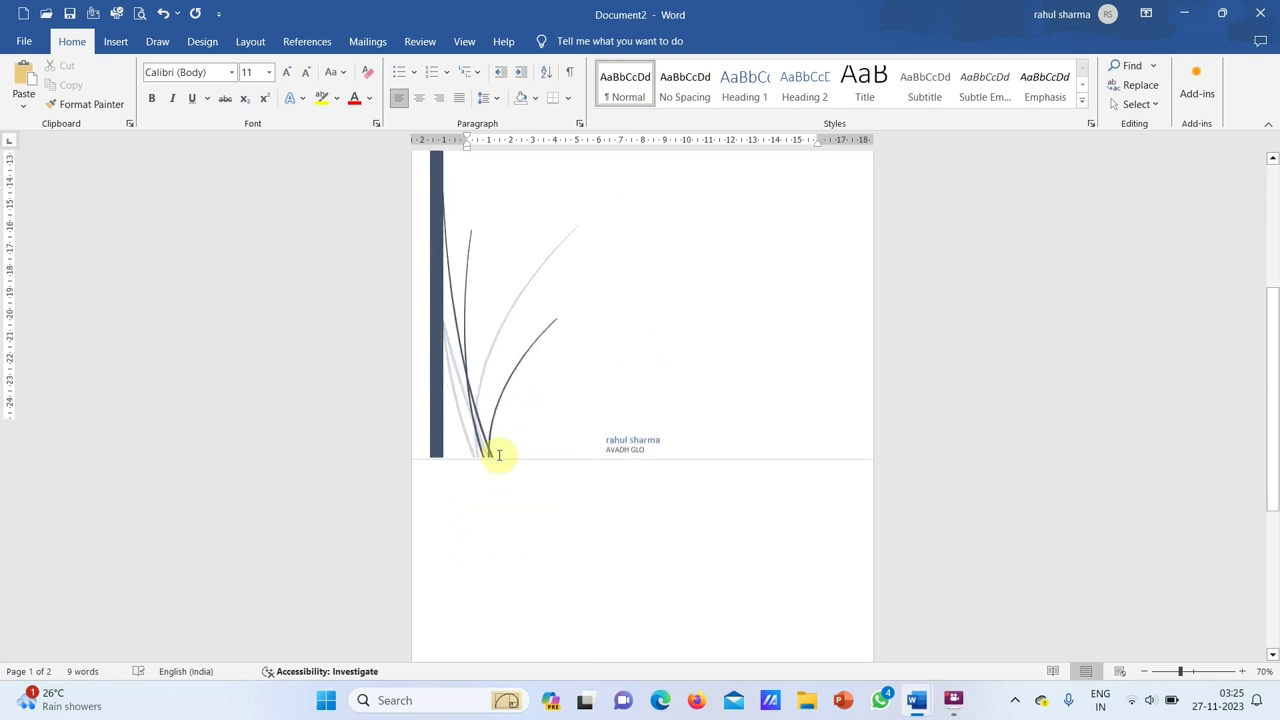
{"action": "scroll", "coordinate": [499, 455], "scroll_direction": "down", "scroll_amount": 1}
{"action": "left_click", "coordinate": [480, 502]}
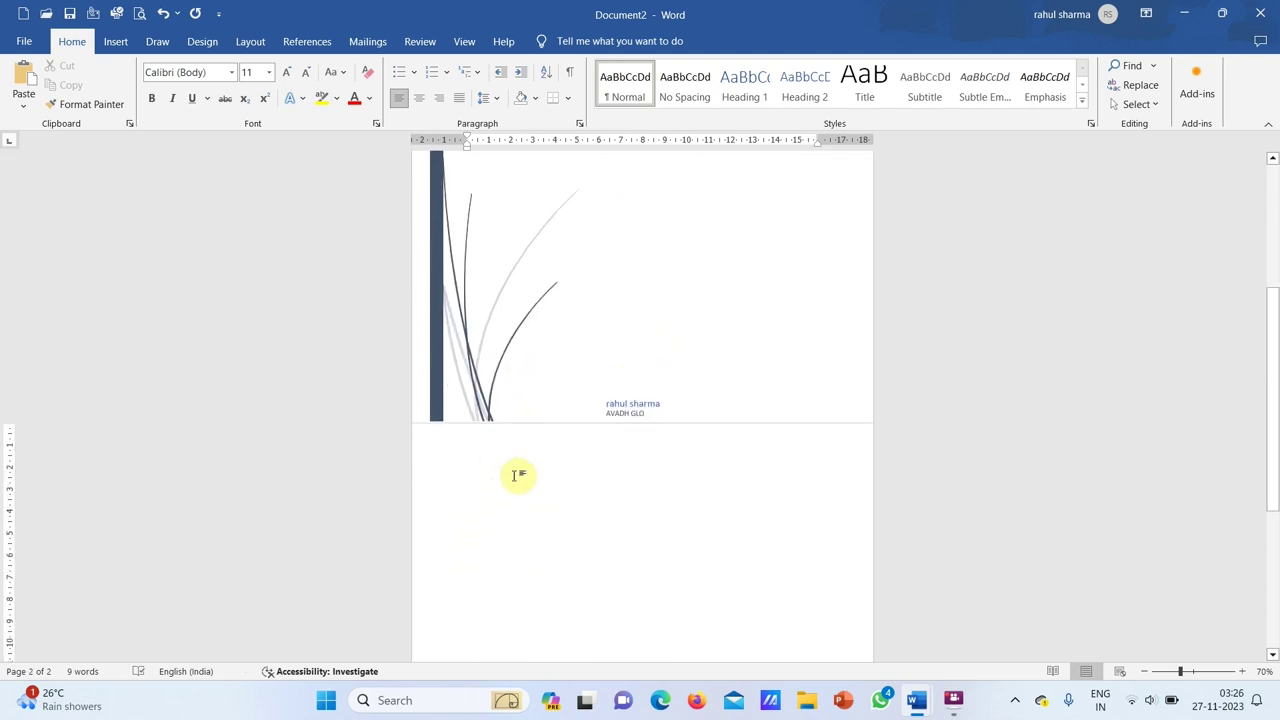
{"action": "scroll", "coordinate": [546, 391], "scroll_direction": "up", "scroll_amount": 1}
{"action": "scroll", "coordinate": [549, 386], "scroll_direction": "up", "scroll_amount": 3}
{"action": "scroll", "coordinate": [531, 423], "scroll_direction": "down", "scroll_amount": 2}
{"action": "scroll", "coordinate": [536, 432], "scroll_direction": "down", "scroll_amount": 3}
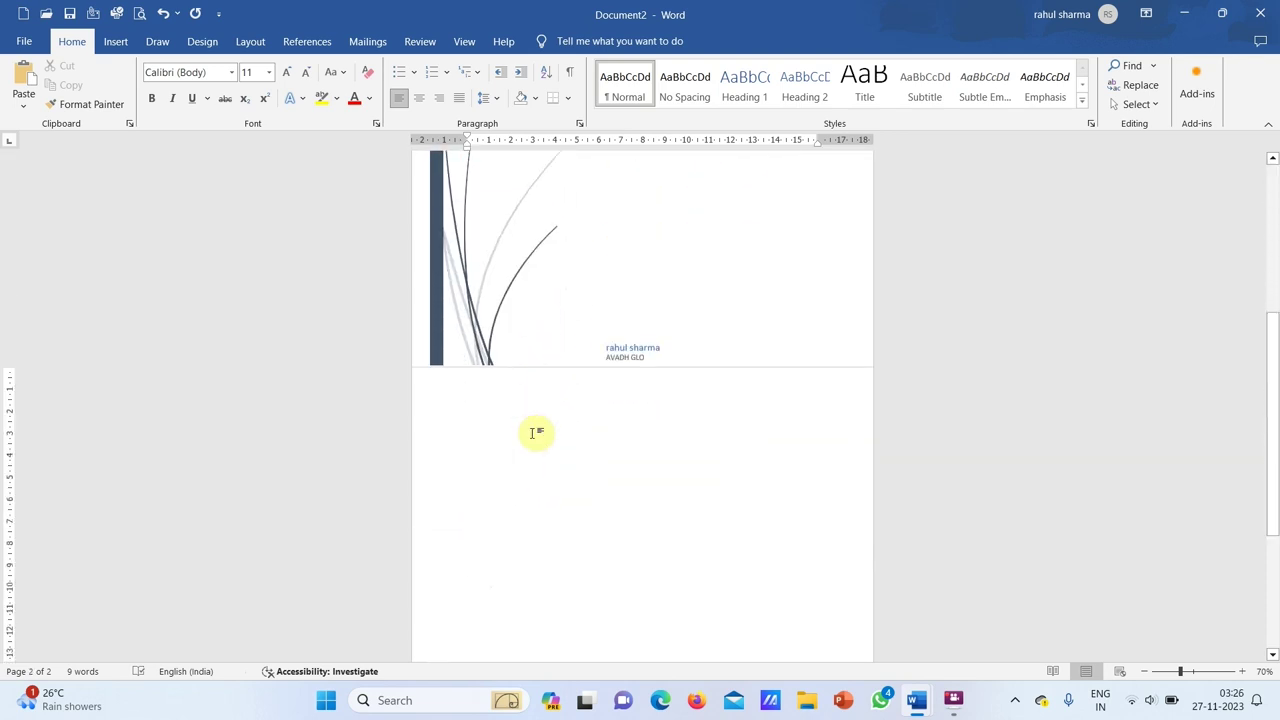
{"action": "double_click", "coordinate": [420, 367]}
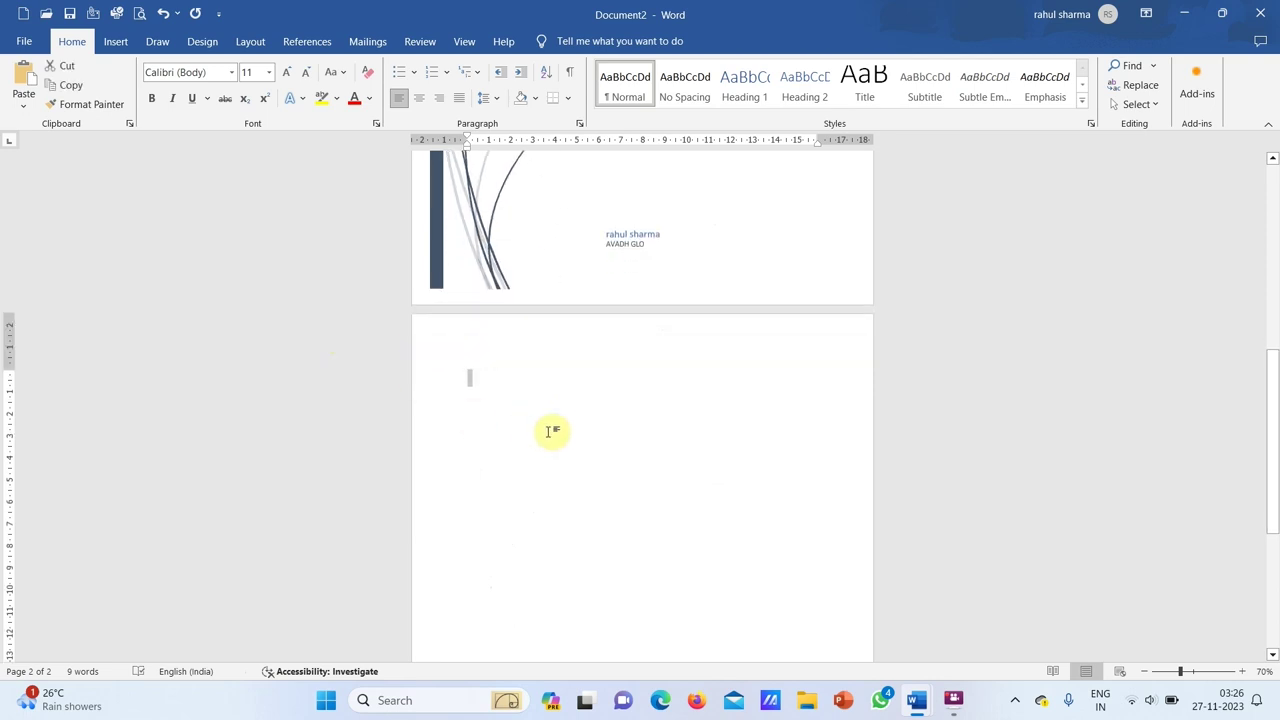
{"action": "scroll", "coordinate": [560, 429], "scroll_direction": "up", "scroll_amount": 5}
{"action": "scroll", "coordinate": [563, 429], "scroll_direction": "up", "scroll_amount": 3}
{"action": "scroll", "coordinate": [563, 429], "scroll_direction": "down", "scroll_amount": 6}
{"action": "scroll", "coordinate": [567, 426], "scroll_direction": "up", "scroll_amount": 1}
{"action": "scroll", "coordinate": [567, 426], "scroll_direction": "up", "scroll_amount": 7}
{"action": "scroll", "coordinate": [571, 423], "scroll_direction": "up", "scroll_amount": 5}
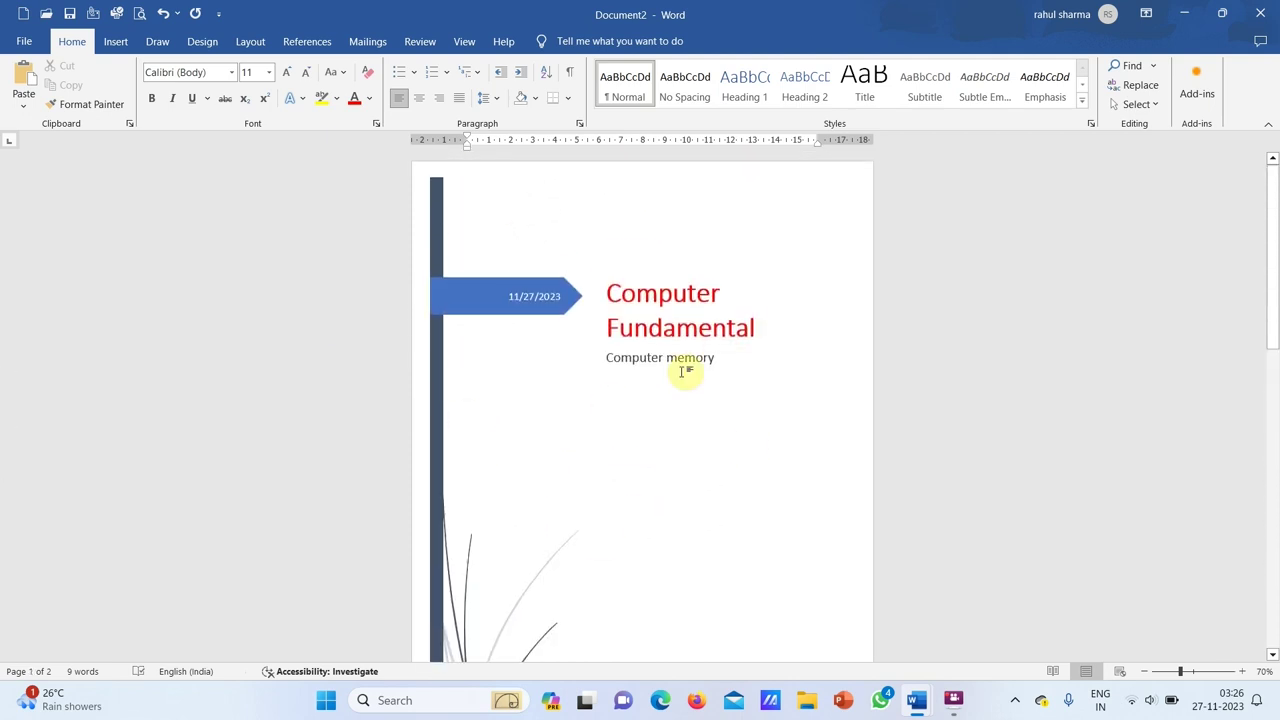
{"action": "scroll", "coordinate": [600, 466], "scroll_direction": "down", "scroll_amount": 4}
{"action": "scroll", "coordinate": [597, 468], "scroll_direction": "down", "scroll_amount": 3}
{"action": "scroll", "coordinate": [560, 485], "scroll_direction": "down", "scroll_amount": 1}
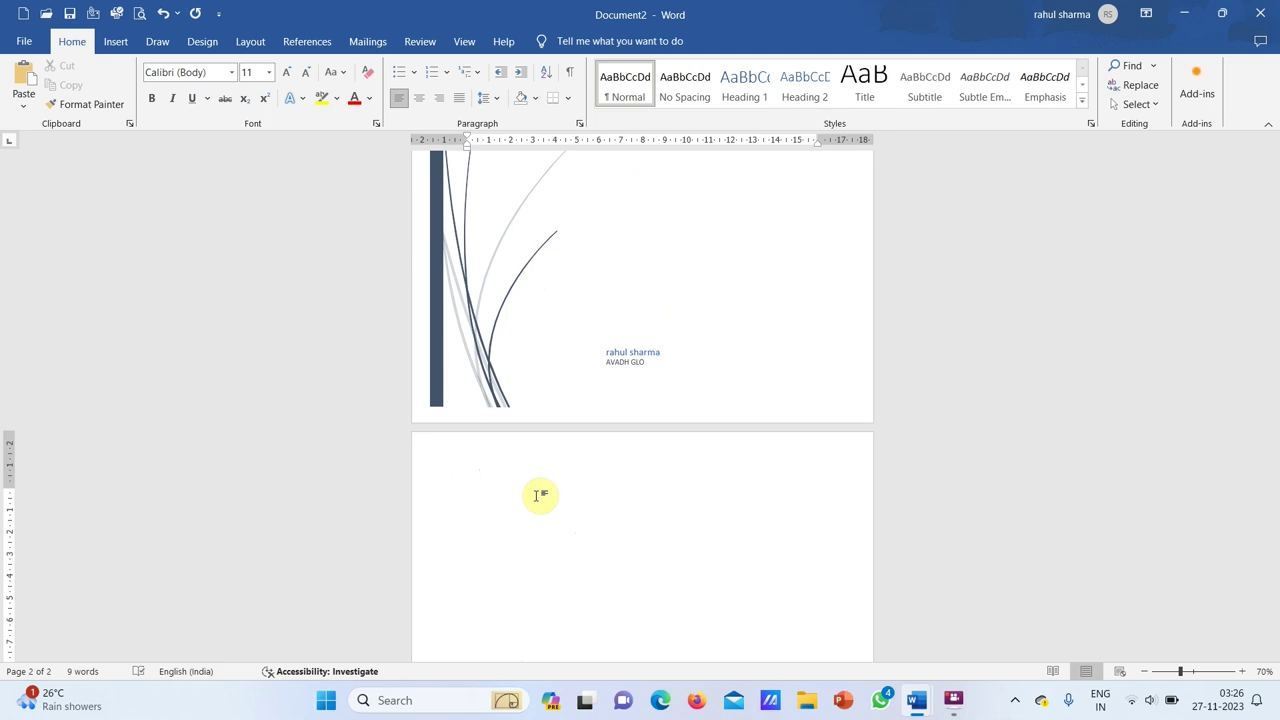
{"action": "scroll", "coordinate": [537, 492], "scroll_direction": "up", "scroll_amount": 2}
{"action": "scroll", "coordinate": [535, 485], "scroll_direction": "up", "scroll_amount": 4}
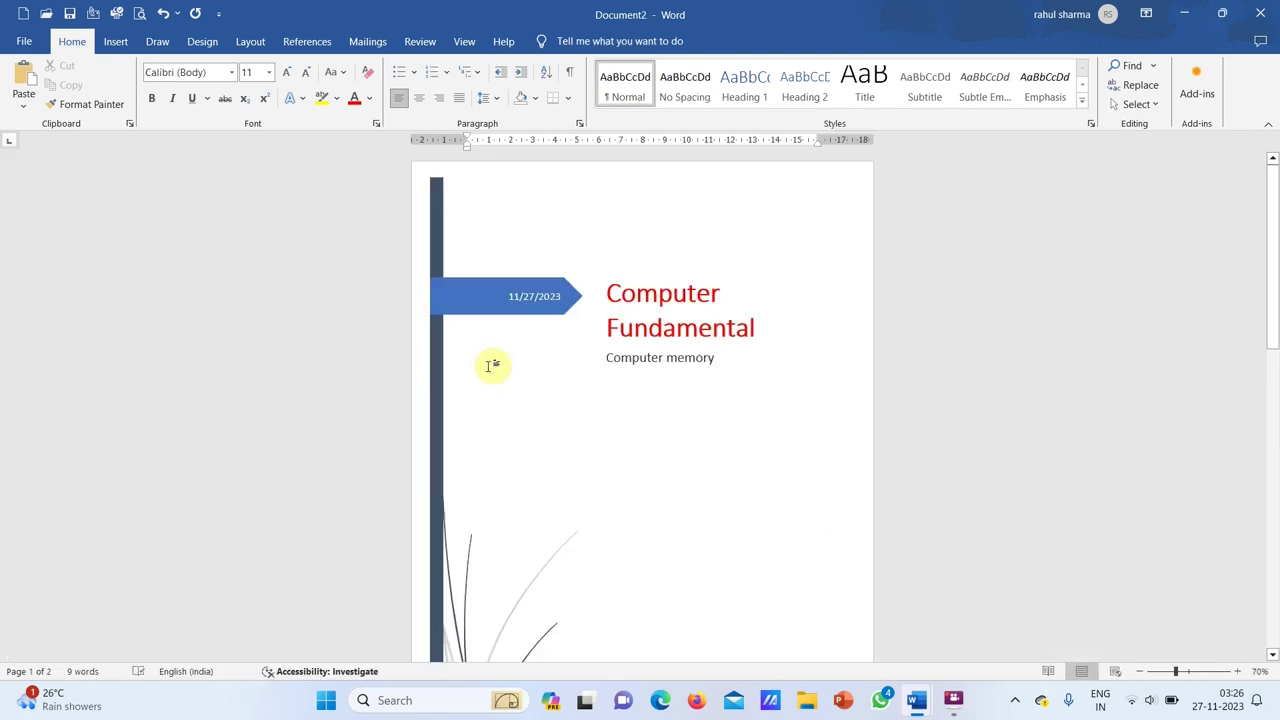
{"action": "scroll", "coordinate": [491, 366], "scroll_direction": "down", "scroll_amount": 1}
{"action": "scroll", "coordinate": [491, 366], "scroll_direction": "down", "scroll_amount": 5}
{"action": "scroll", "coordinate": [491, 366], "scroll_direction": "up", "scroll_amount": 1}
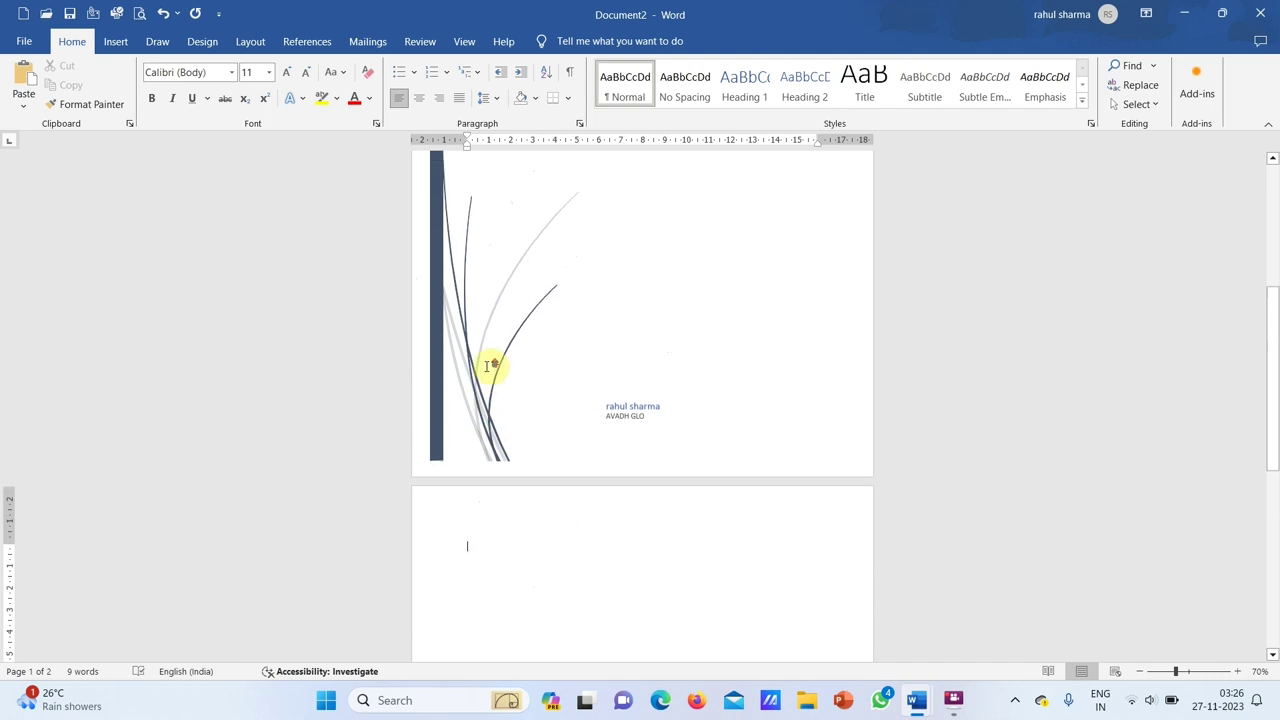
{"action": "scroll", "coordinate": [491, 366], "scroll_direction": "up", "scroll_amount": 3}
{"action": "scroll", "coordinate": [489, 362], "scroll_direction": "up", "scroll_amount": 3}
{"action": "scroll", "coordinate": [484, 361], "scroll_direction": "down", "scroll_amount": 5}
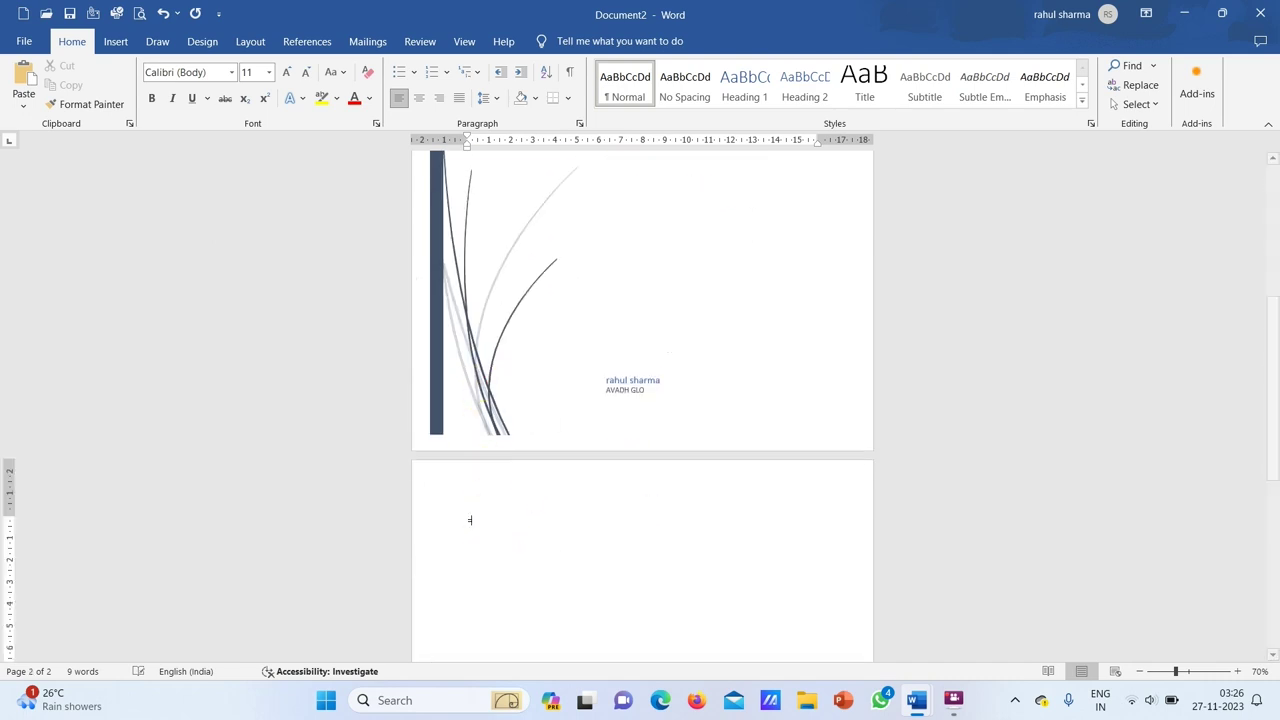
{"action": "type", "text": "Video provides a powerful way to help you prove your point. When you click Online Video, you can paste in the embed code for the video you want to add. You can also type a keyword to search online for the video that best fits your document. To make your document look professionally produced, Word provides header, footer, cover page, and text box designs that complement each other. For example, you can add a matching cover page, header, and sidebar. Click Insert and then choose the elements you want from the different galleries. Themes and styles also help keep your document coordinated. When you click Design and choose a new Theme, the pictures, charts, and SmartArt graphics change to match your new theme. When you apply styles, your headings change to match the new theme. Save time in Word with new buttons that show up where you need them. To change the way a picture fits in your document, click it and a button for layout options appears next to it. When you work on a table, click where you want to add a row or a column, and then click the plus sign. Reading is easier, too, in the new Reading view. You can collapse parts of the document and focus on the text you want. If you need to stop reading before you reach the end, Word remembers where you left off - even on another device."}
{"action": "scroll", "coordinate": [451, 580], "scroll_direction": "down", "scroll_amount": 2}
{"action": "scroll", "coordinate": [491, 523], "scroll_direction": "down", "scroll_amount": 2}
{"action": "scroll", "coordinate": [651, 423], "scroll_direction": "down", "scroll_amount": 2}
{"action": "scroll", "coordinate": [648, 425], "scroll_direction": "down", "scroll_amount": 1}
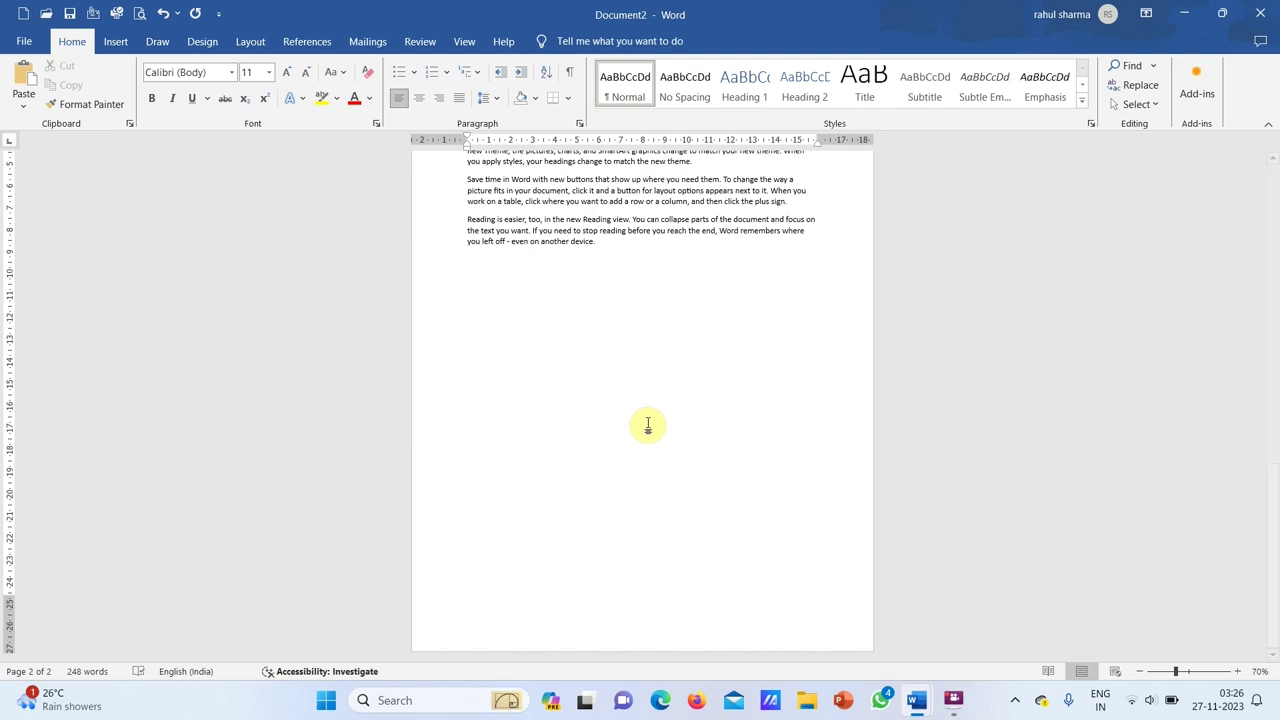
{"action": "scroll", "coordinate": [597, 314], "scroll_direction": "up", "scroll_amount": 5}
{"action": "scroll", "coordinate": [520, 329], "scroll_direction": "up", "scroll_amount": 8}
{"action": "scroll", "coordinate": [528, 421], "scroll_direction": "up", "scroll_amount": 2}
{"action": "scroll", "coordinate": [527, 425], "scroll_direction": "up", "scroll_amount": 3}
{"action": "scroll", "coordinate": [571, 417], "scroll_direction": "down", "scroll_amount": 1}
{"action": "scroll", "coordinate": [573, 417], "scroll_direction": "down", "scroll_amount": 6}
{"action": "scroll", "coordinate": [563, 446], "scroll_direction": "down", "scroll_amount": 3}
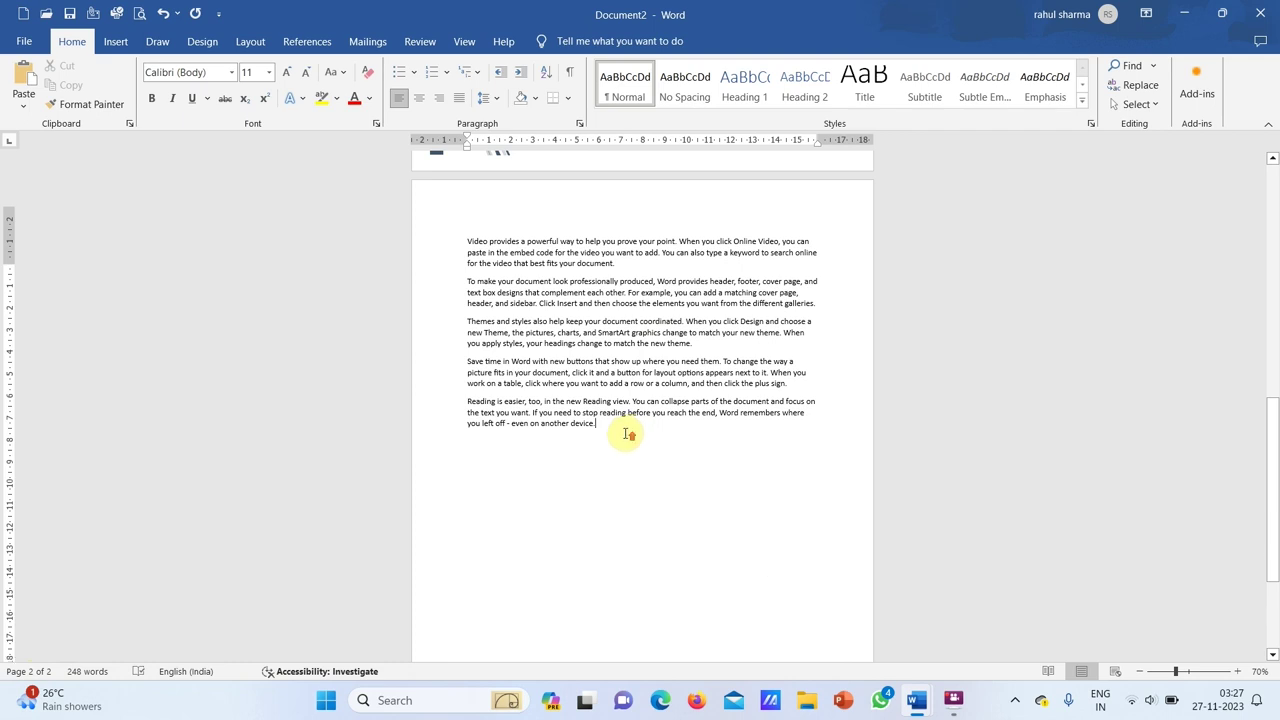
{"action": "scroll", "coordinate": [620, 432], "scroll_direction": "up", "scroll_amount": 5}
{"action": "scroll", "coordinate": [608, 242], "scroll_direction": "up", "scroll_amount": 5}
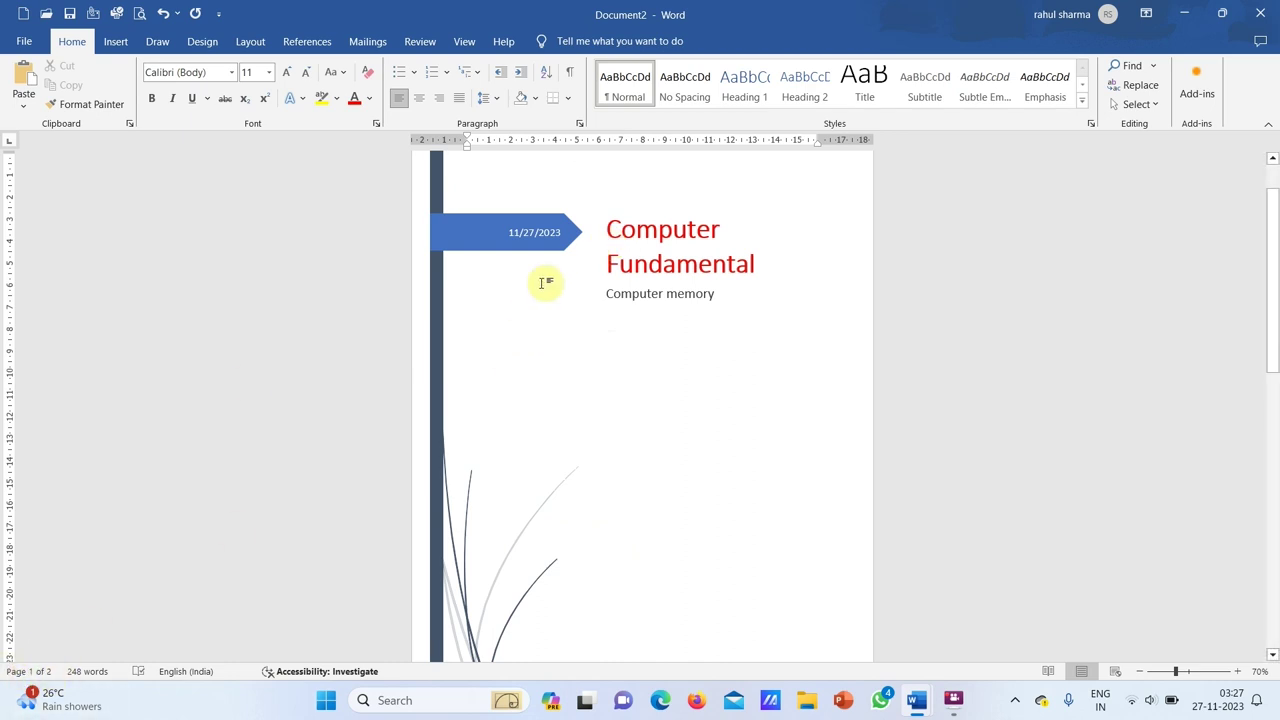
{"action": "scroll", "coordinate": [545, 283], "scroll_direction": "down", "scroll_amount": 2}
{"action": "scroll", "coordinate": [543, 280], "scroll_direction": "down", "scroll_amount": 8}
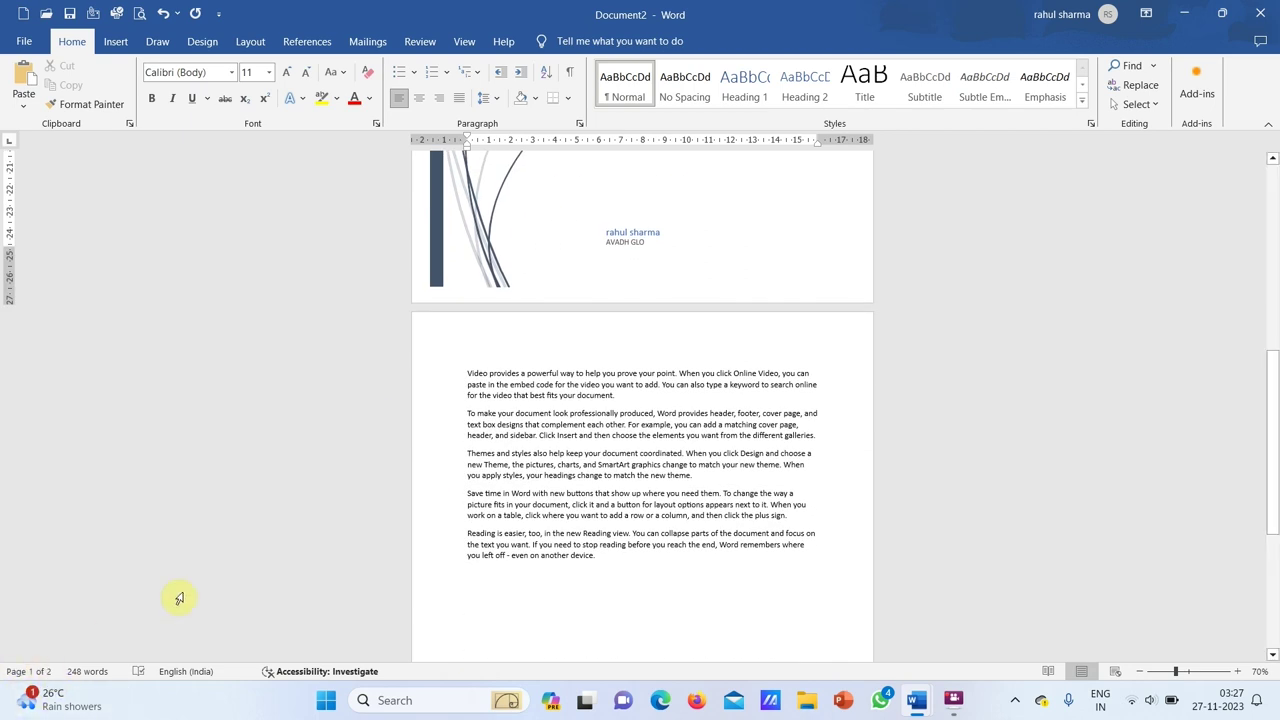
{"action": "scroll", "coordinate": [442, 514], "scroll_direction": "down", "scroll_amount": 2}
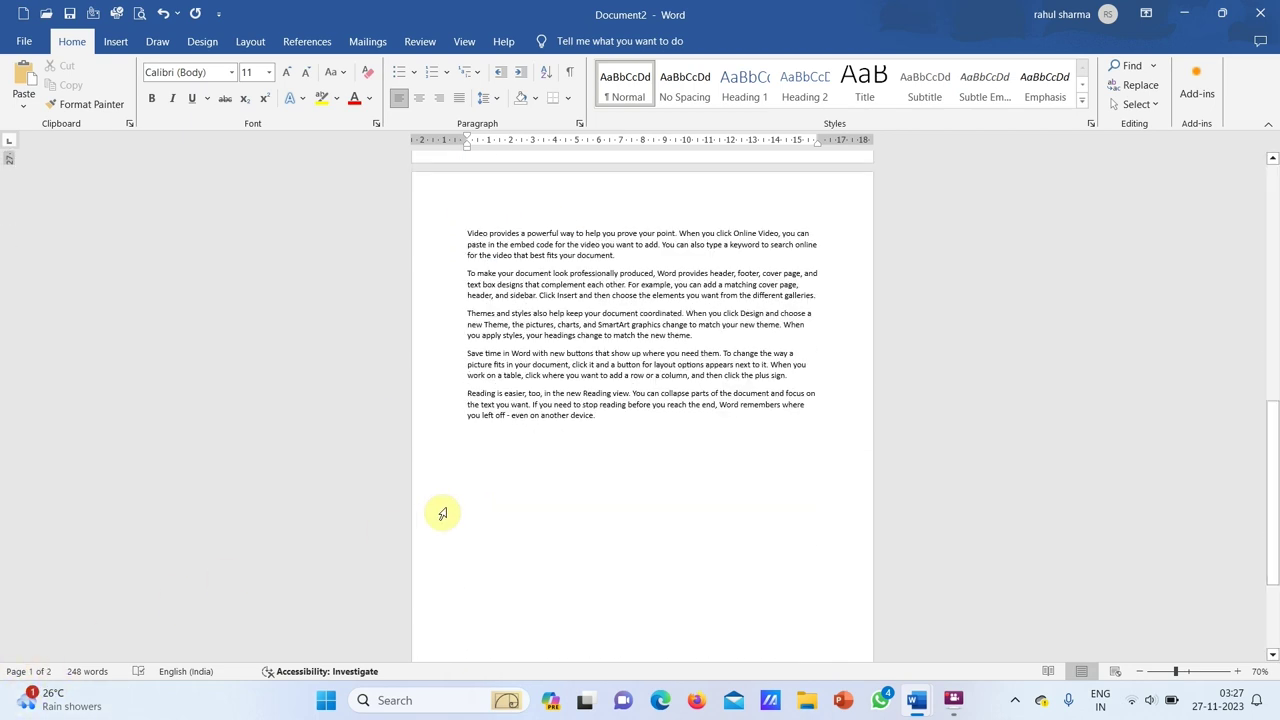
{"action": "left_click", "coordinate": [656, 432]}
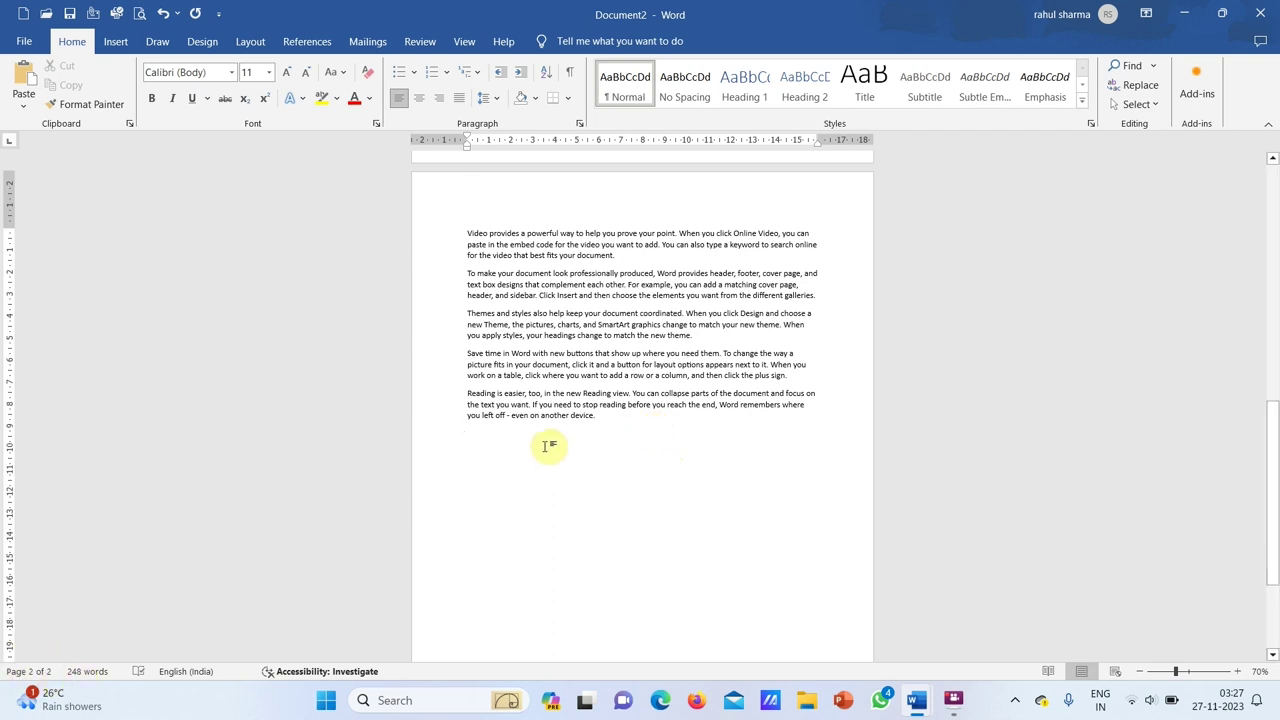
{"action": "scroll", "coordinate": [549, 446], "scroll_direction": "down", "scroll_amount": 3}
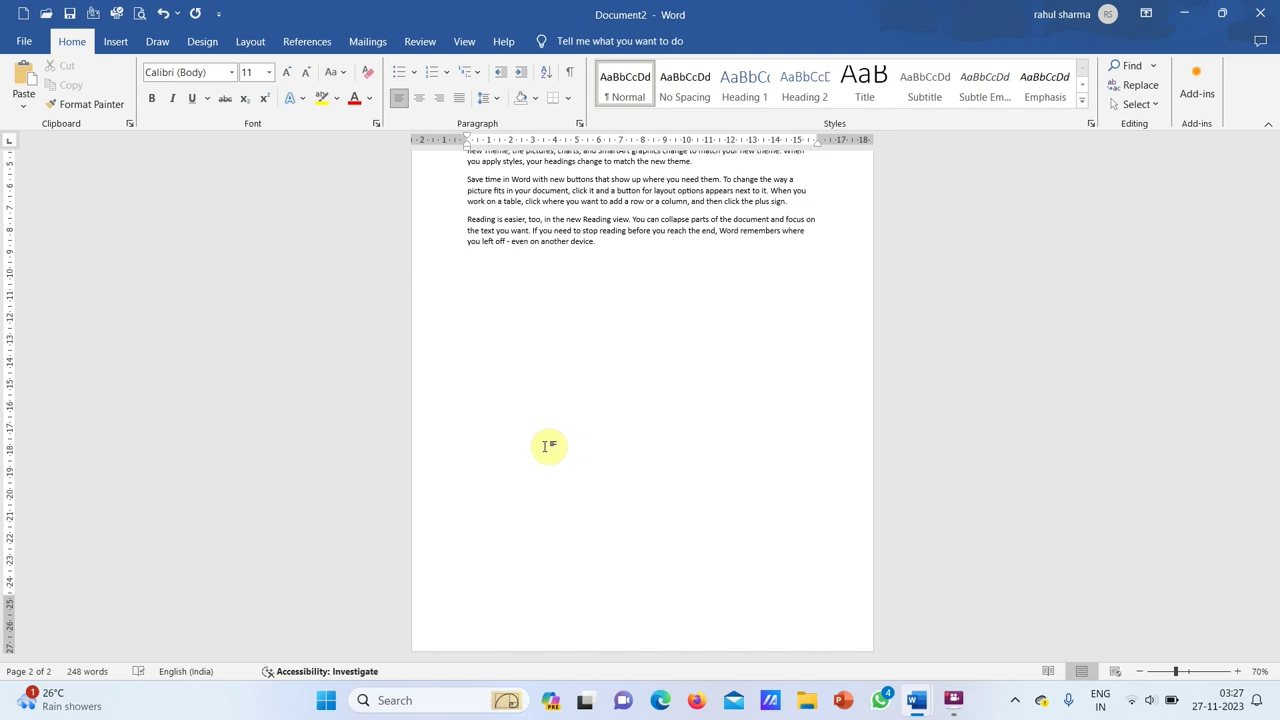
Add a blank page after page 2's text and scroll to check the new page 3.
{"action": "left_click", "coordinate": [115, 42]}
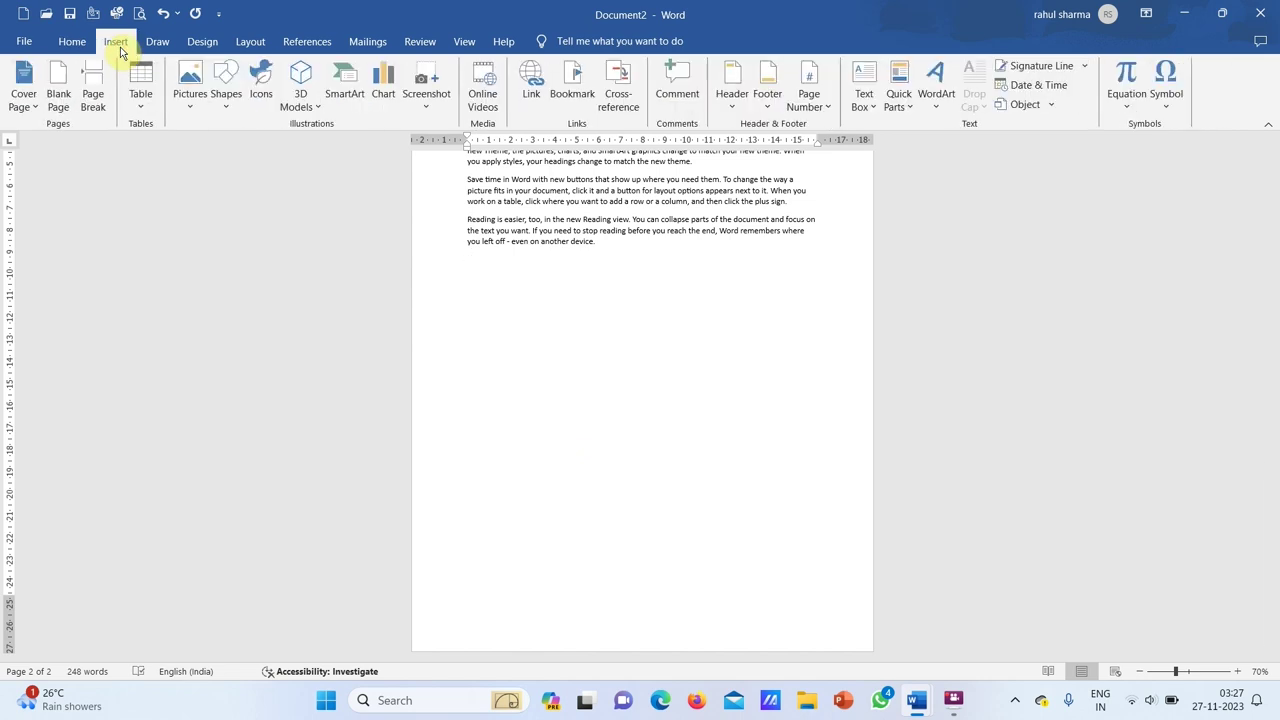
{"action": "left_click", "coordinate": [60, 100]}
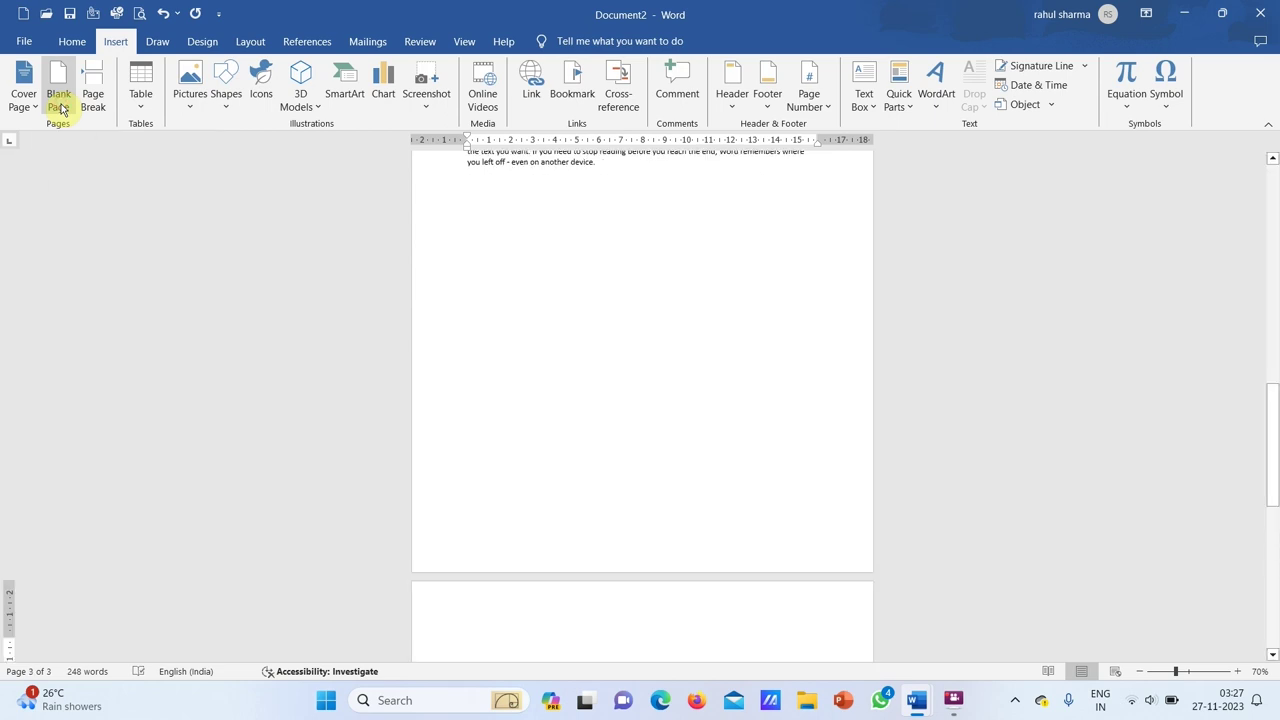
{"action": "scroll", "coordinate": [540, 635], "scroll_direction": "down", "scroll_amount": 1}
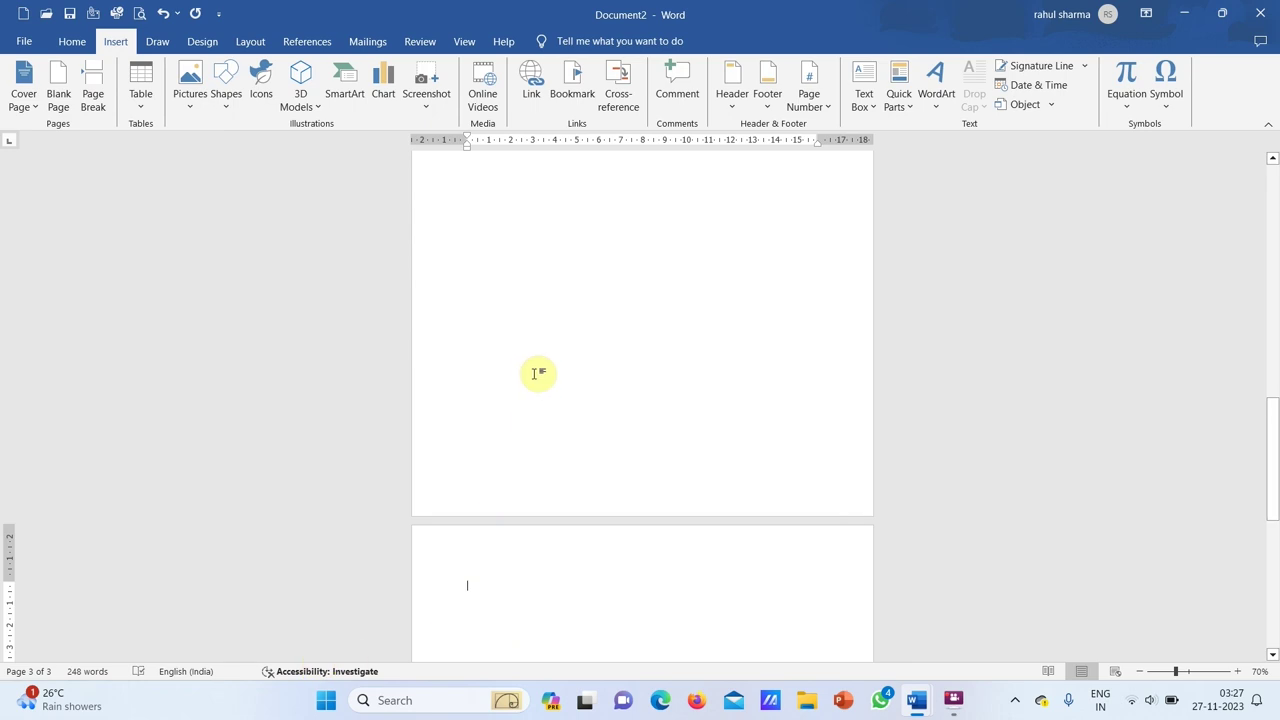
{"action": "scroll", "coordinate": [538, 340], "scroll_direction": "up", "scroll_amount": 2}
{"action": "scroll", "coordinate": [537, 314], "scroll_direction": "down", "scroll_amount": 4}
{"action": "scroll", "coordinate": [451, 503], "scroll_direction": "down", "scroll_amount": 1}
{"action": "scroll", "coordinate": [480, 508], "scroll_direction": "down", "scroll_amount": 2}
{"action": "scroll", "coordinate": [483, 497], "scroll_direction": "down", "scroll_amount": 2}
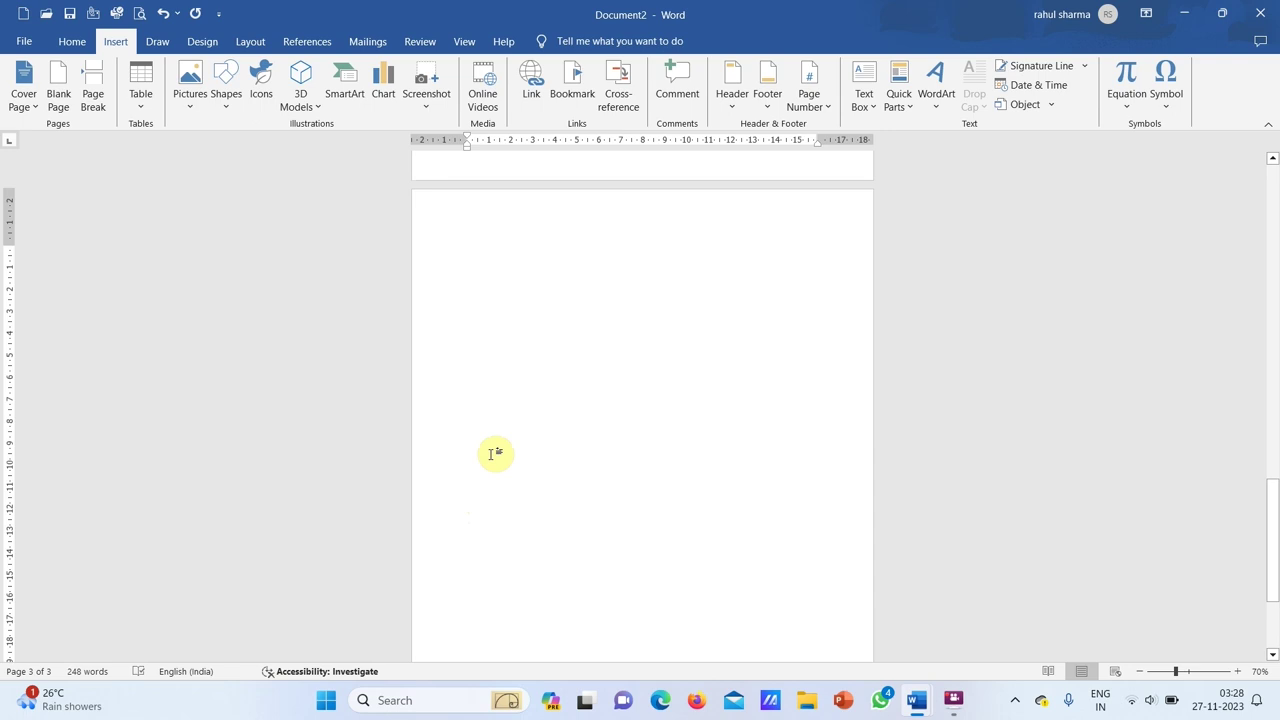
{"action": "scroll", "coordinate": [496, 453], "scroll_direction": "up", "scroll_amount": 2}
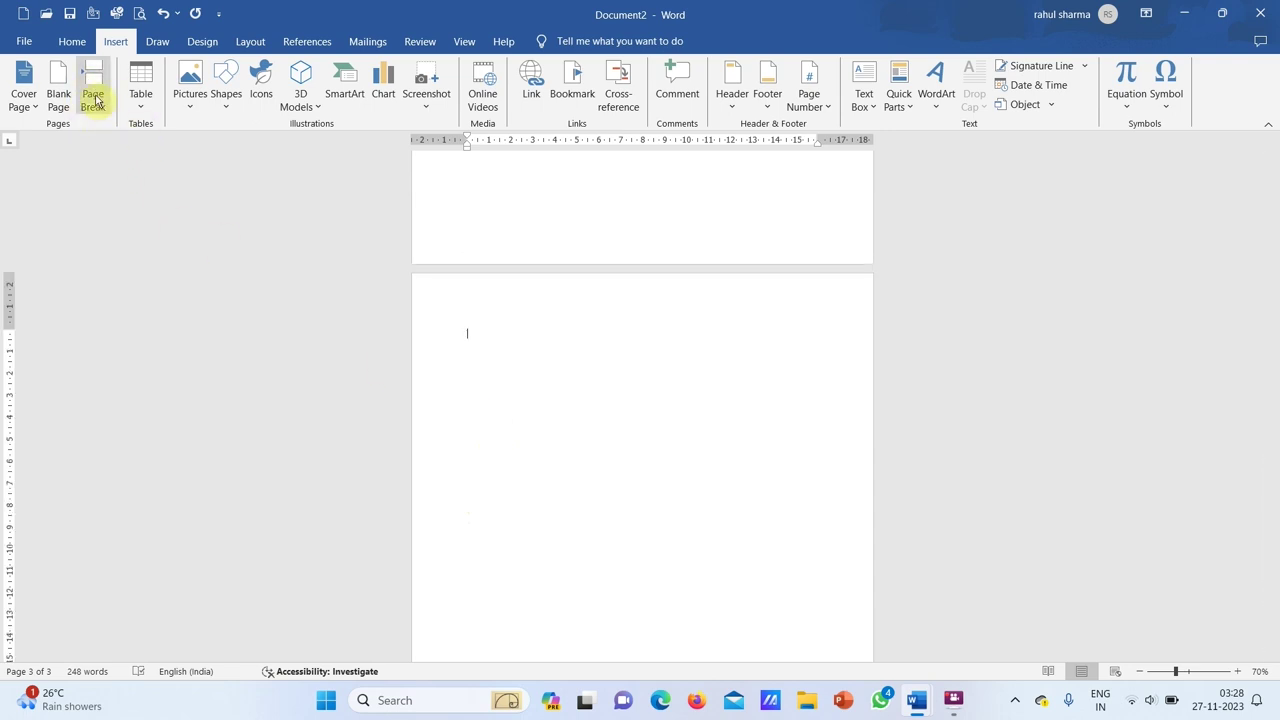
{"action": "scroll", "coordinate": [641, 432], "scroll_direction": "up", "scroll_amount": 5}
{"action": "scroll", "coordinate": [641, 432], "scroll_direction": "up", "scroll_amount": 2}
{"action": "scroll", "coordinate": [641, 432], "scroll_direction": "down", "scroll_amount": 2}
{"action": "scroll", "coordinate": [641, 432], "scroll_direction": "down", "scroll_amount": 3}
{"action": "scroll", "coordinate": [641, 432], "scroll_direction": "up", "scroll_amount": 2}
{"action": "scroll", "coordinate": [641, 432], "scroll_direction": "up", "scroll_amount": 3}
{"action": "scroll", "coordinate": [641, 432], "scroll_direction": "down", "scroll_amount": 3}
{"action": "scroll", "coordinate": [641, 432], "scroll_direction": "down", "scroll_amount": 3}
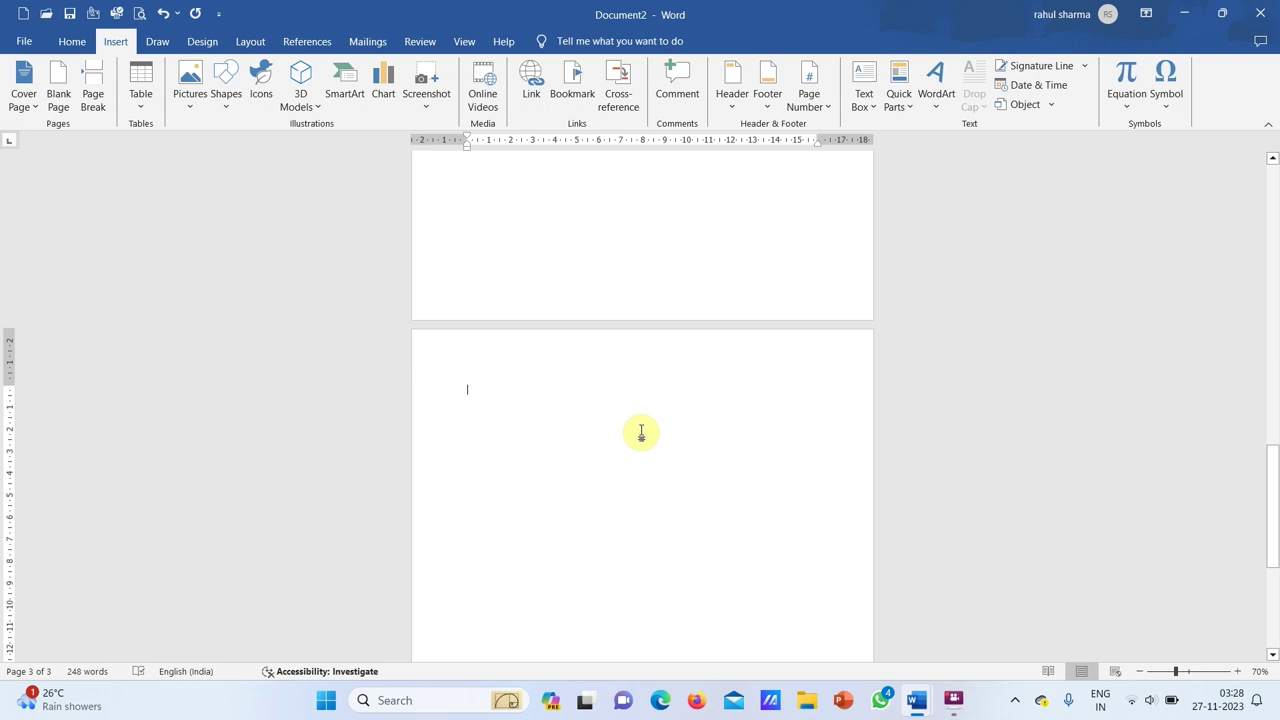
Delete the empty third page and switch the view to Page Width.
{"action": "key", "text": "BackSpace"}
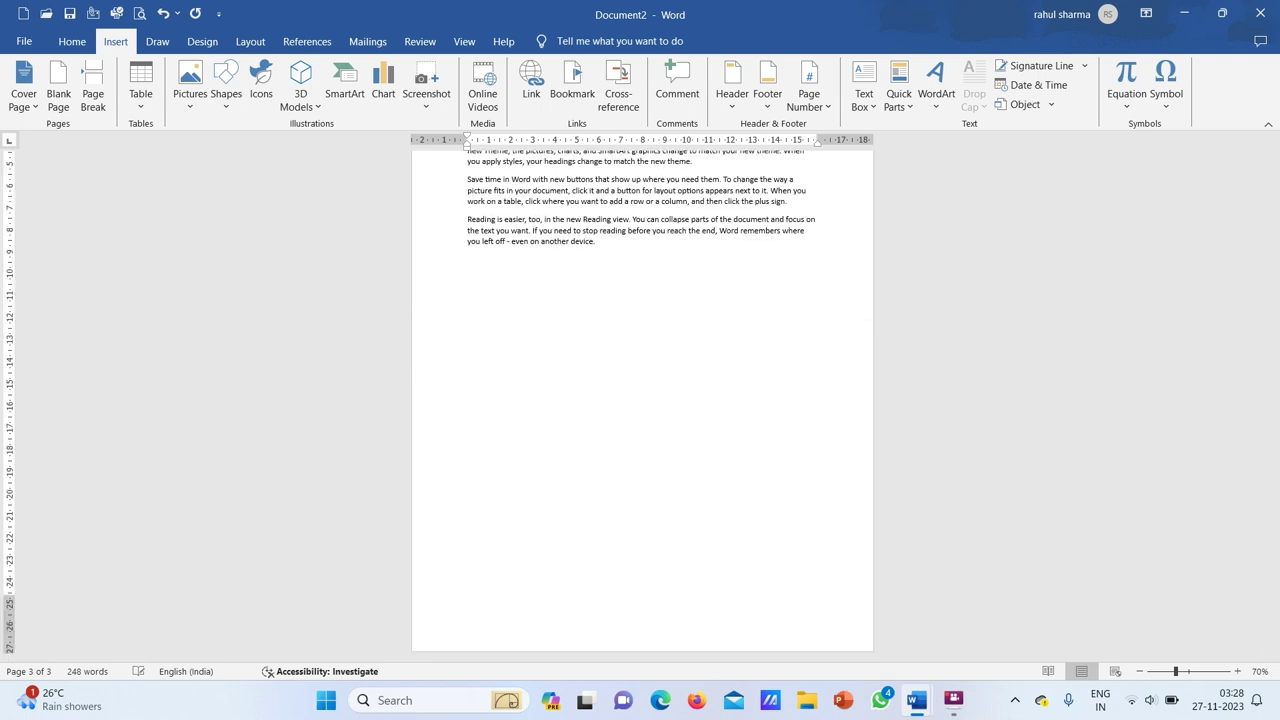
{"action": "scroll", "coordinate": [560, 526], "scroll_direction": "up", "scroll_amount": 3}
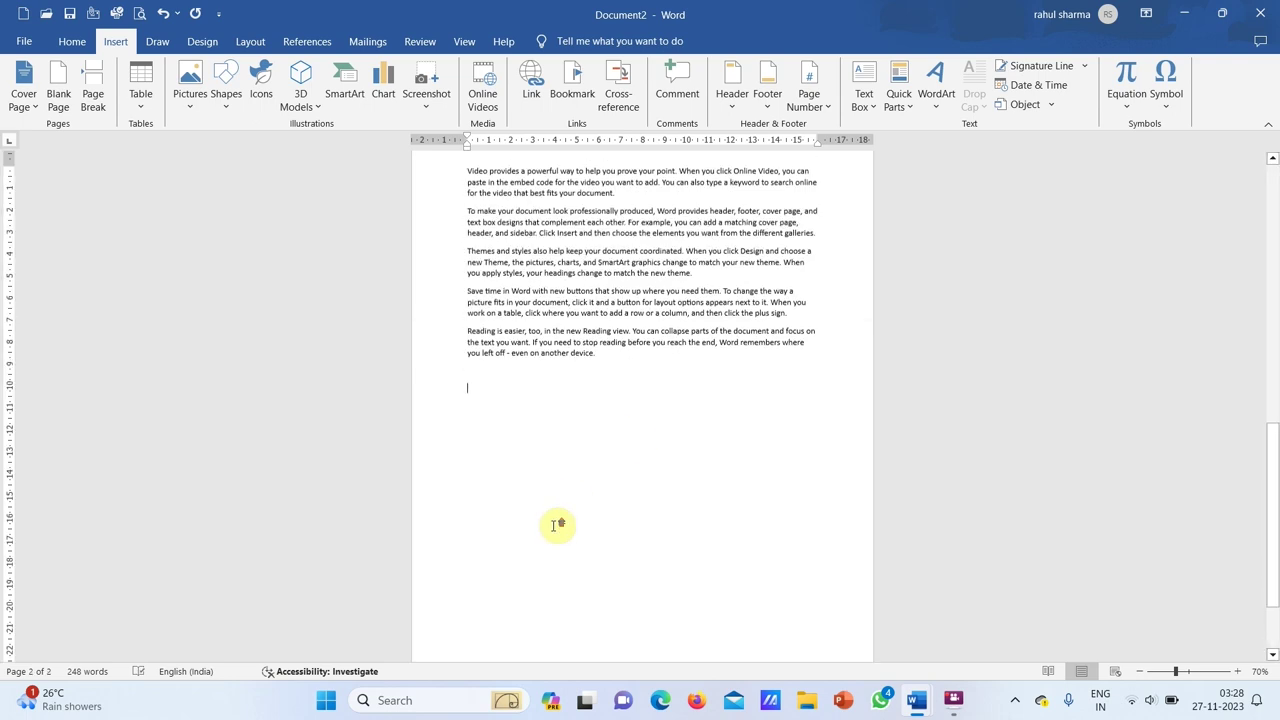
{"action": "left_click", "coordinate": [616, 249]}
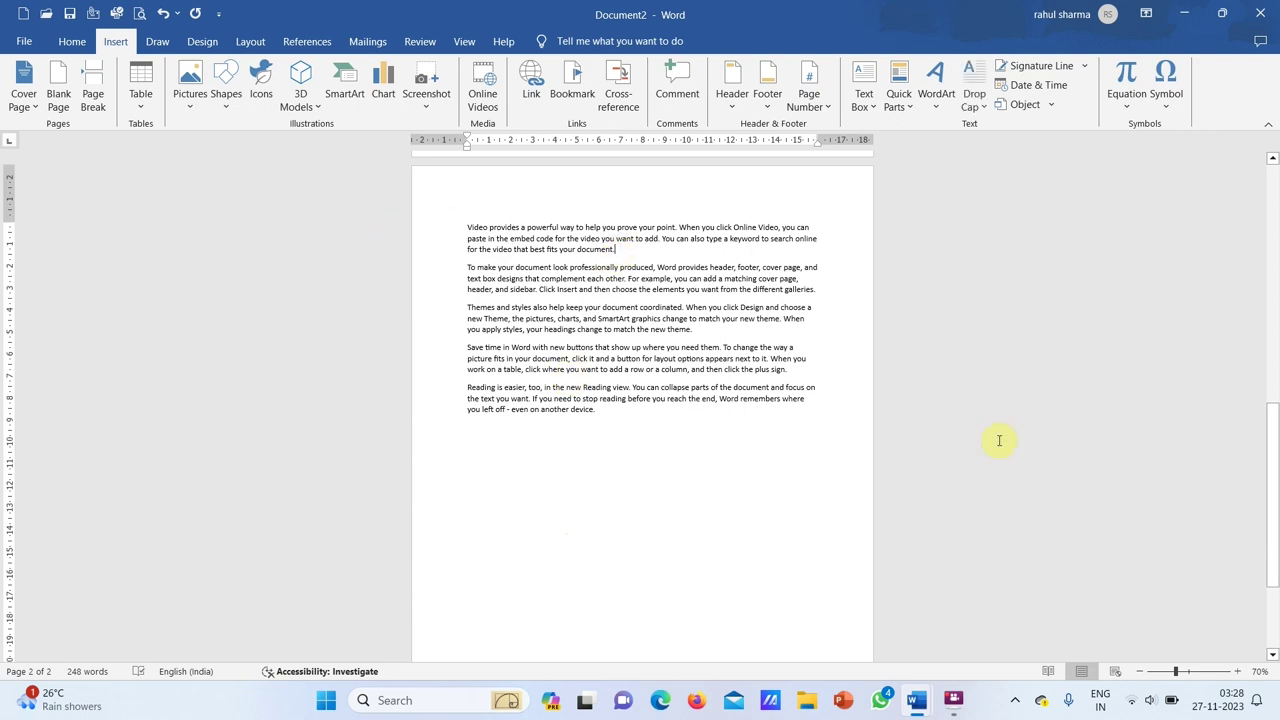
{"action": "left_click", "coordinate": [455, 47]}
{"action": "left_click", "coordinate": [540, 104]}
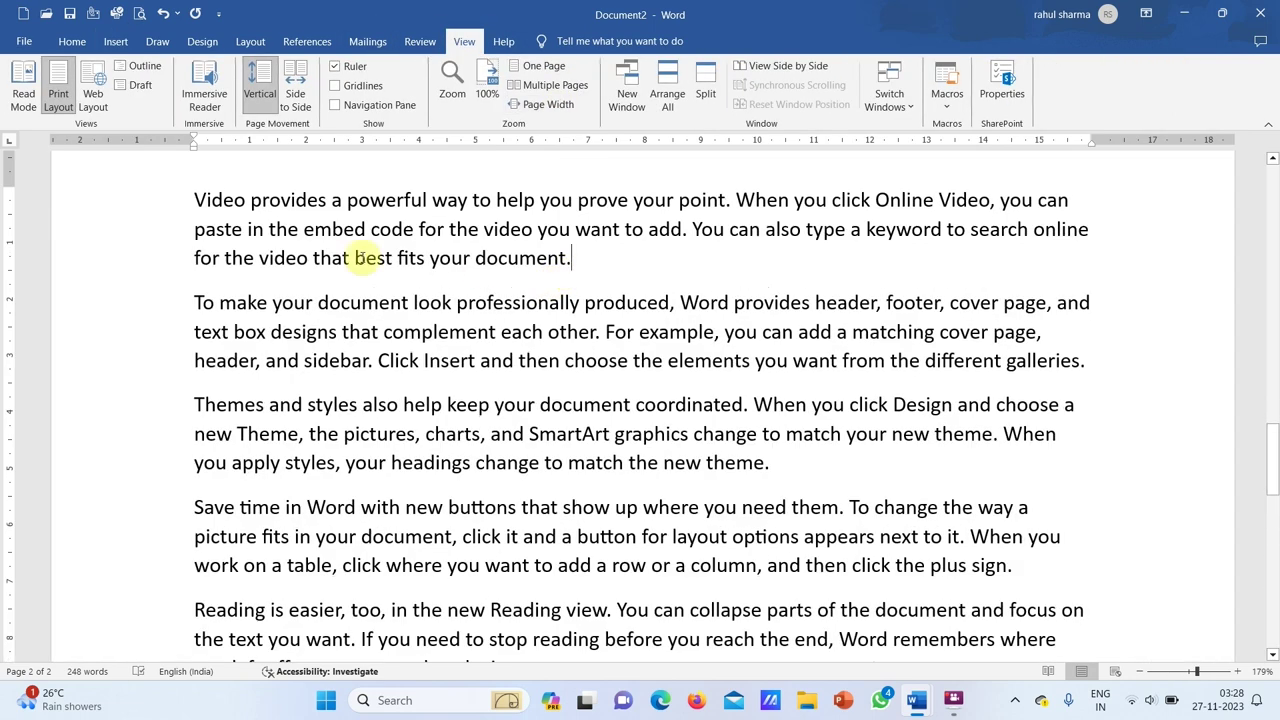
{"action": "scroll", "coordinate": [357, 290], "scroll_direction": "up", "scroll_amount": 2}
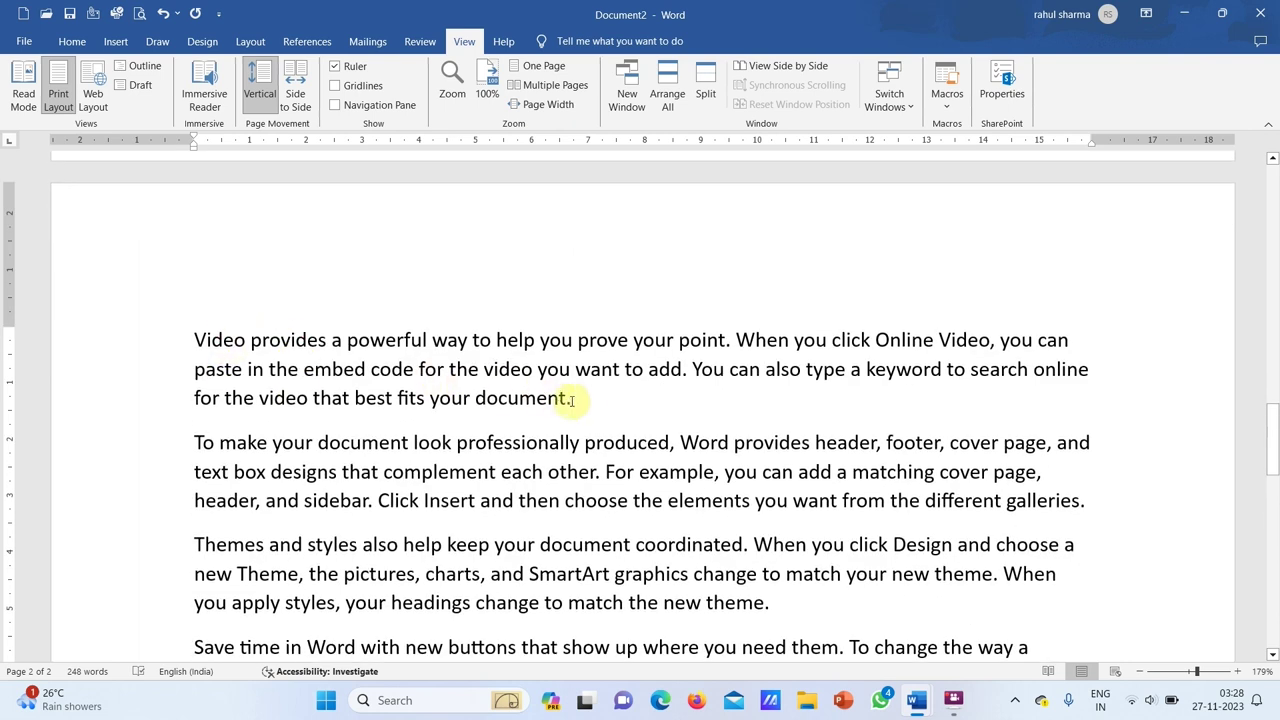
{"action": "scroll", "coordinate": [585, 400], "scroll_direction": "down", "scroll_amount": 1}
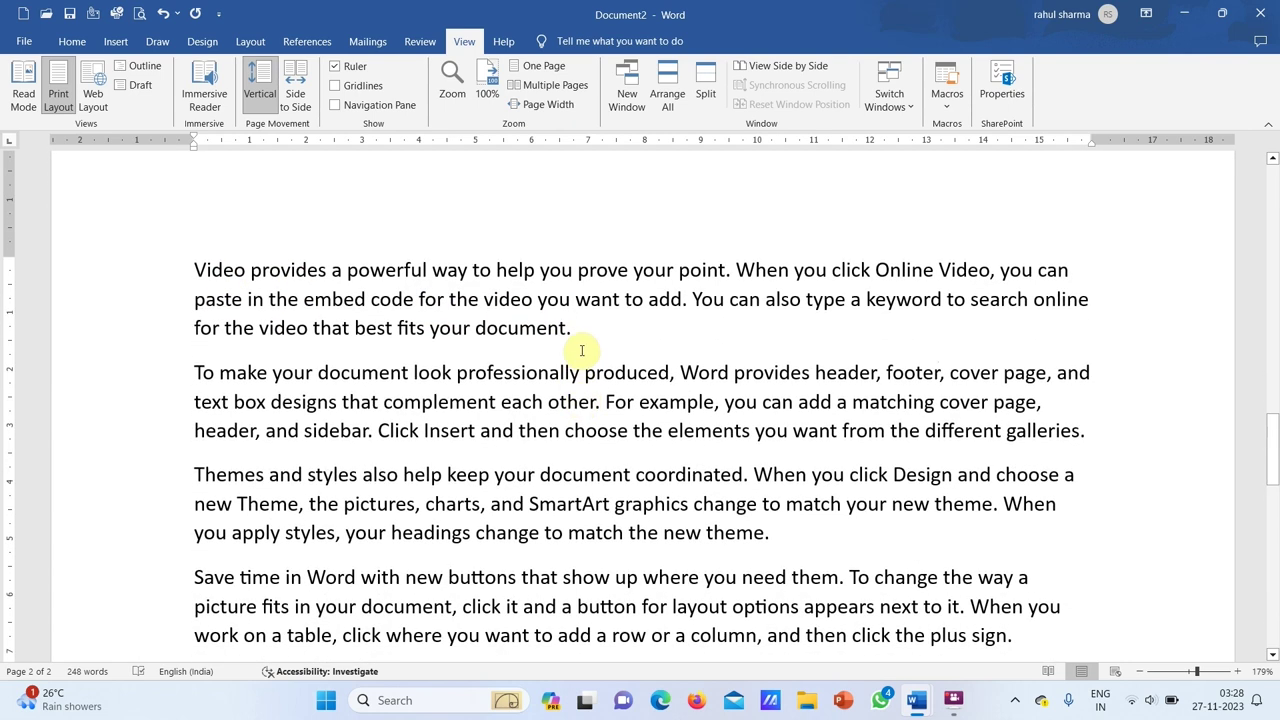
Insert a page break after the last paragraph of page 2.
{"action": "left_click", "coordinate": [113, 42]}
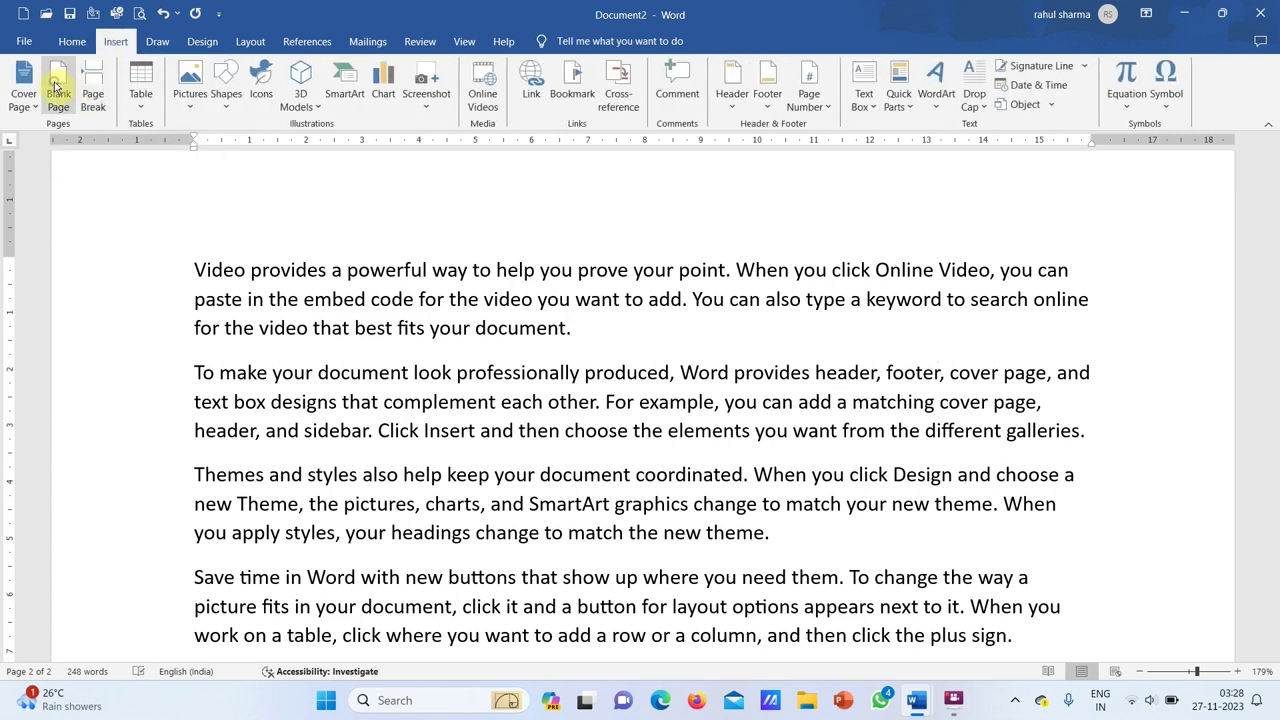
{"action": "scroll", "coordinate": [193, 190], "scroll_direction": "down", "scroll_amount": 10}
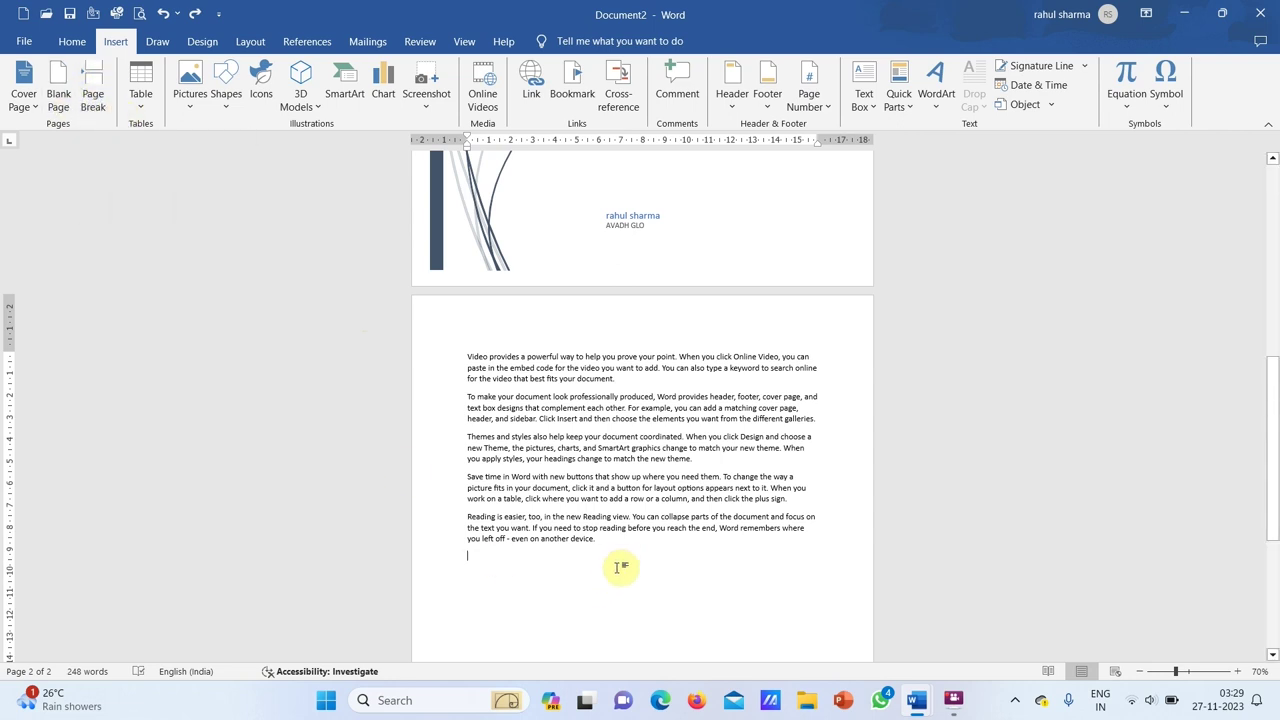
{"action": "scroll", "coordinate": [583, 549], "scroll_direction": "down", "scroll_amount": 3}
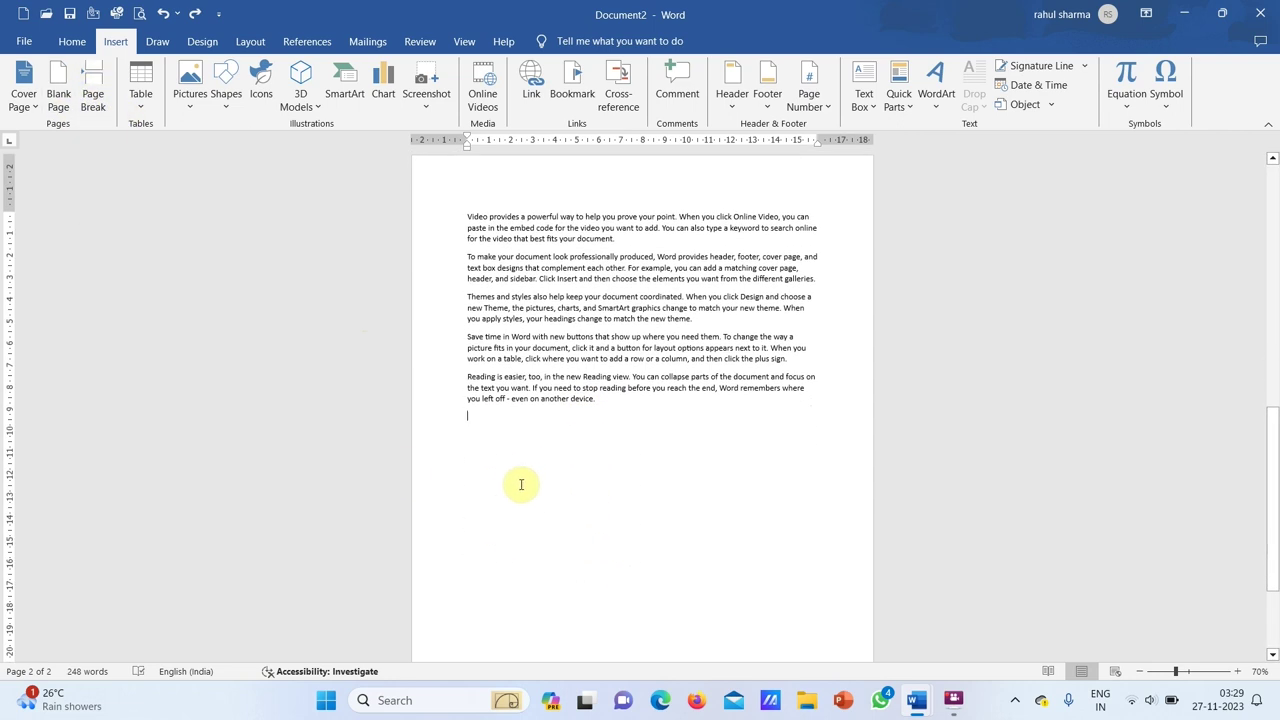
{"action": "scroll", "coordinate": [524, 485], "scroll_direction": "down", "scroll_amount": 1}
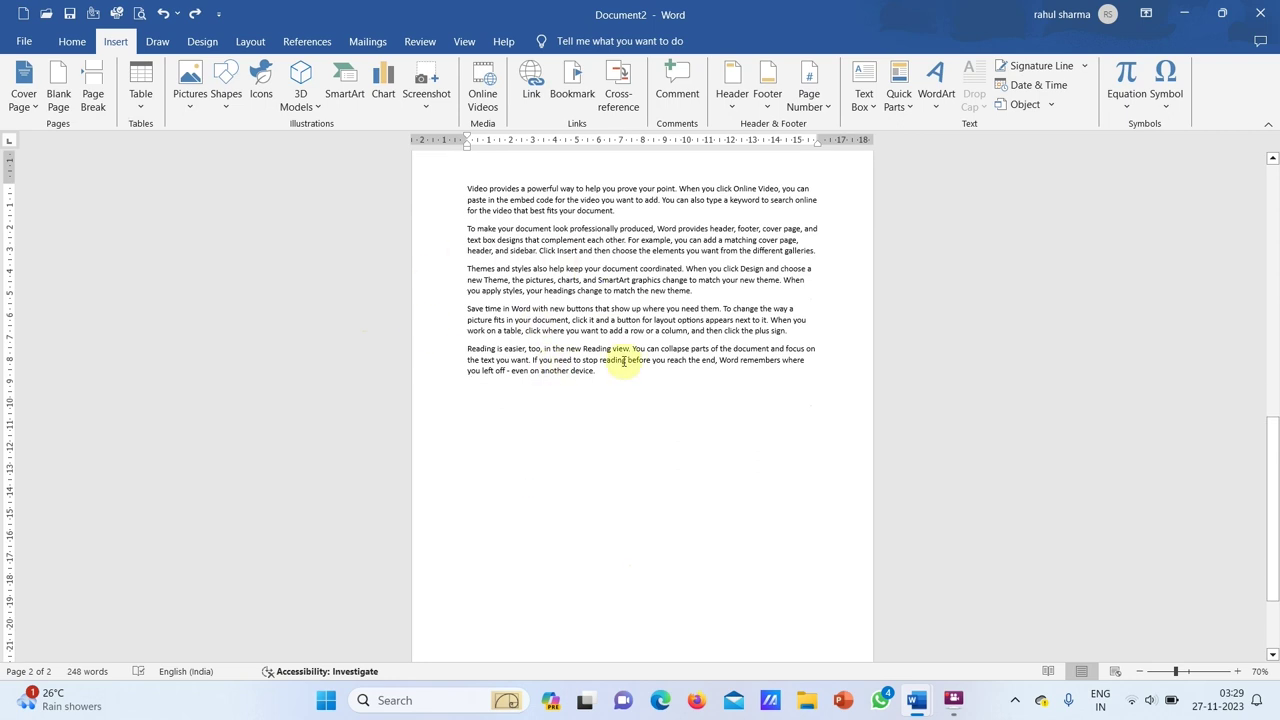
{"action": "left_click", "coordinate": [560, 400]}
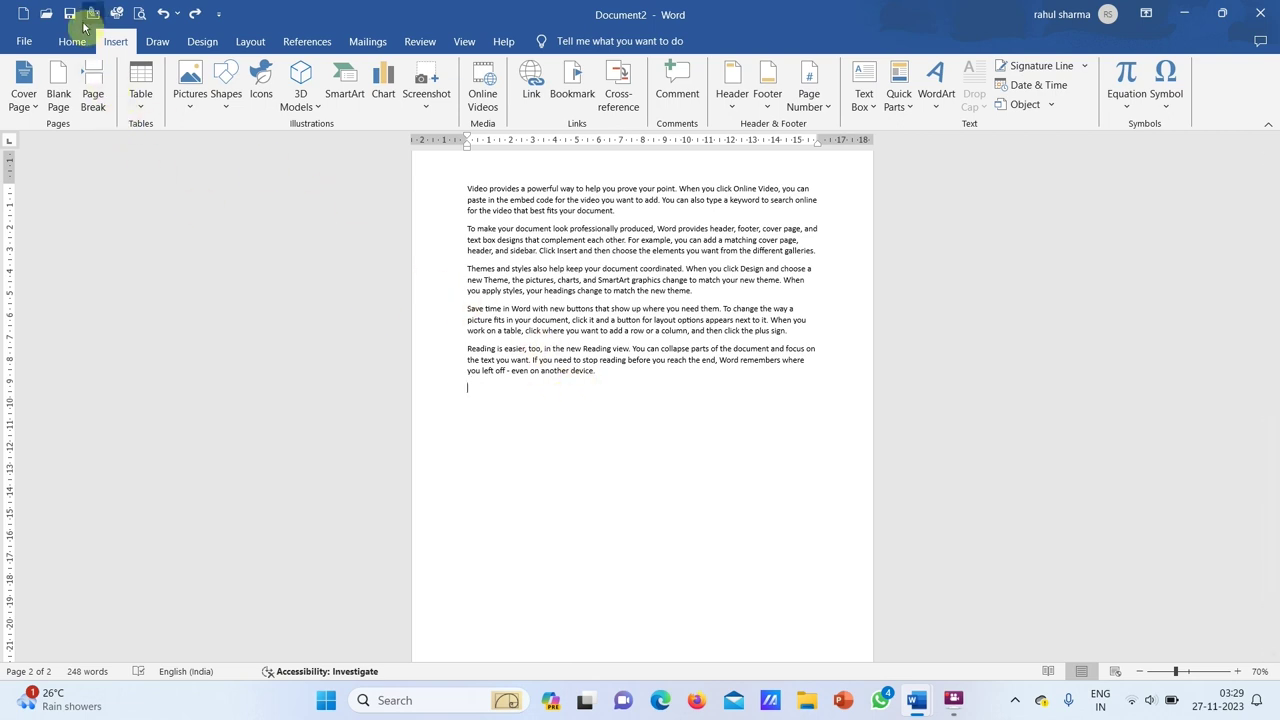
{"action": "left_click", "coordinate": [91, 88]}
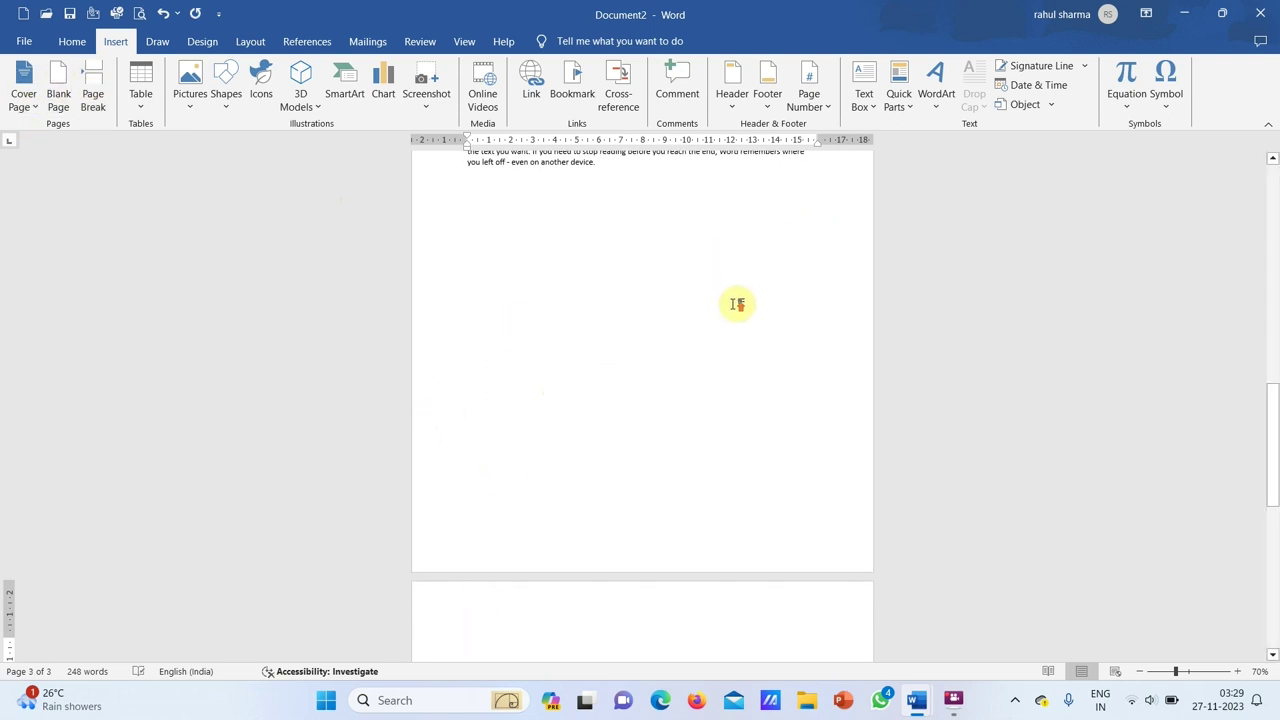
Delete the page break so the empty page 3 disappears, leaving two pages.
{"action": "scroll", "coordinate": [735, 303], "scroll_direction": "up", "scroll_amount": 2}
{"action": "scroll", "coordinate": [735, 303], "scroll_direction": "down", "scroll_amount": 3}
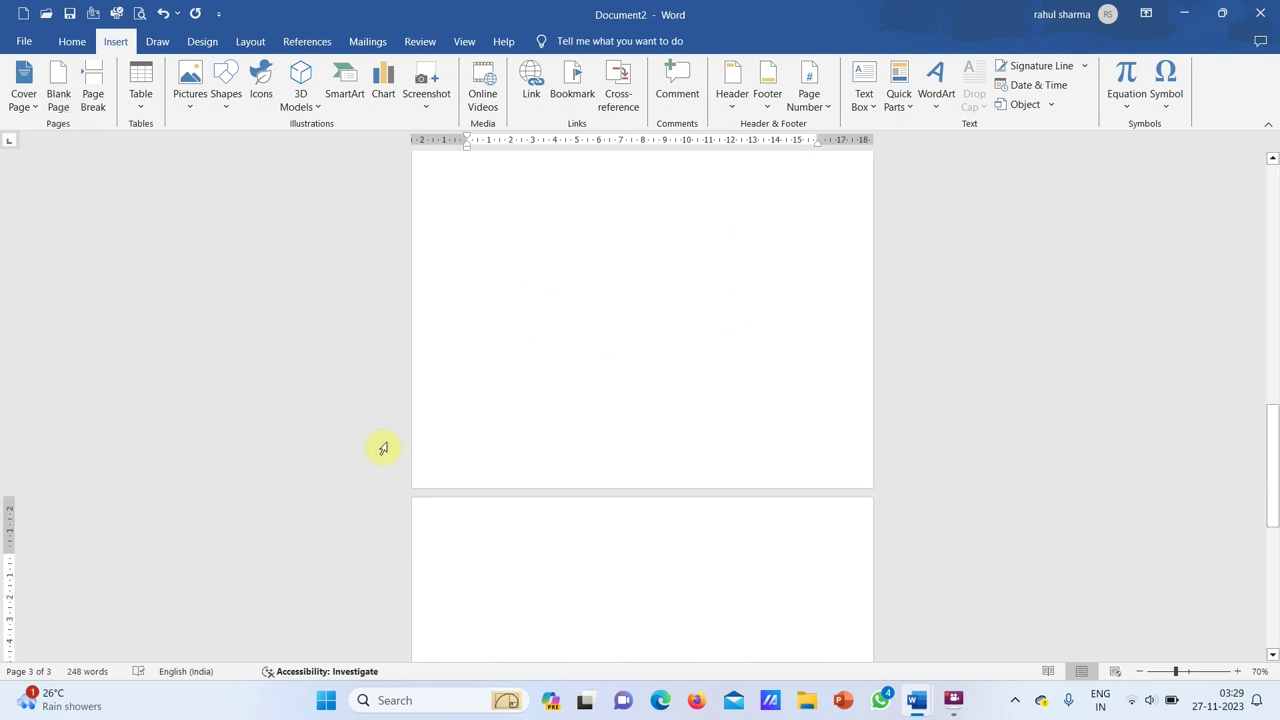
{"action": "key", "text": "BackSpace"}
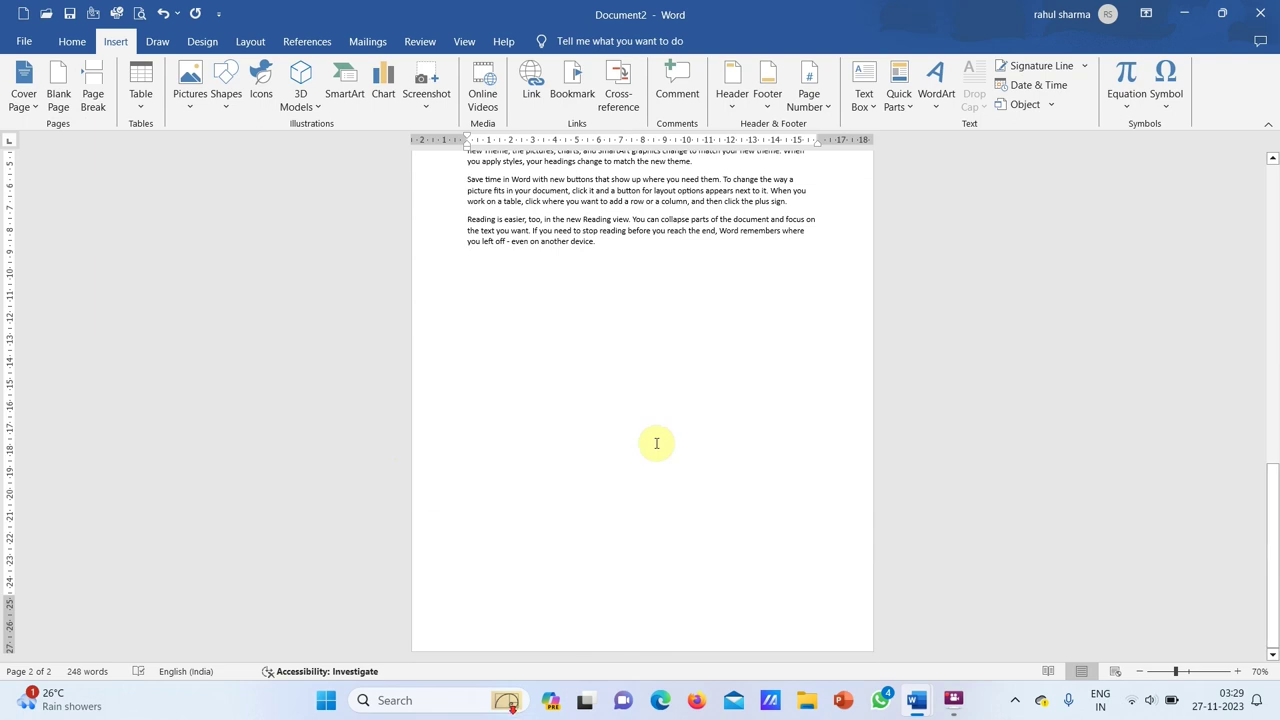
{"action": "scroll", "coordinate": [657, 443], "scroll_direction": "up", "scroll_amount": 3}
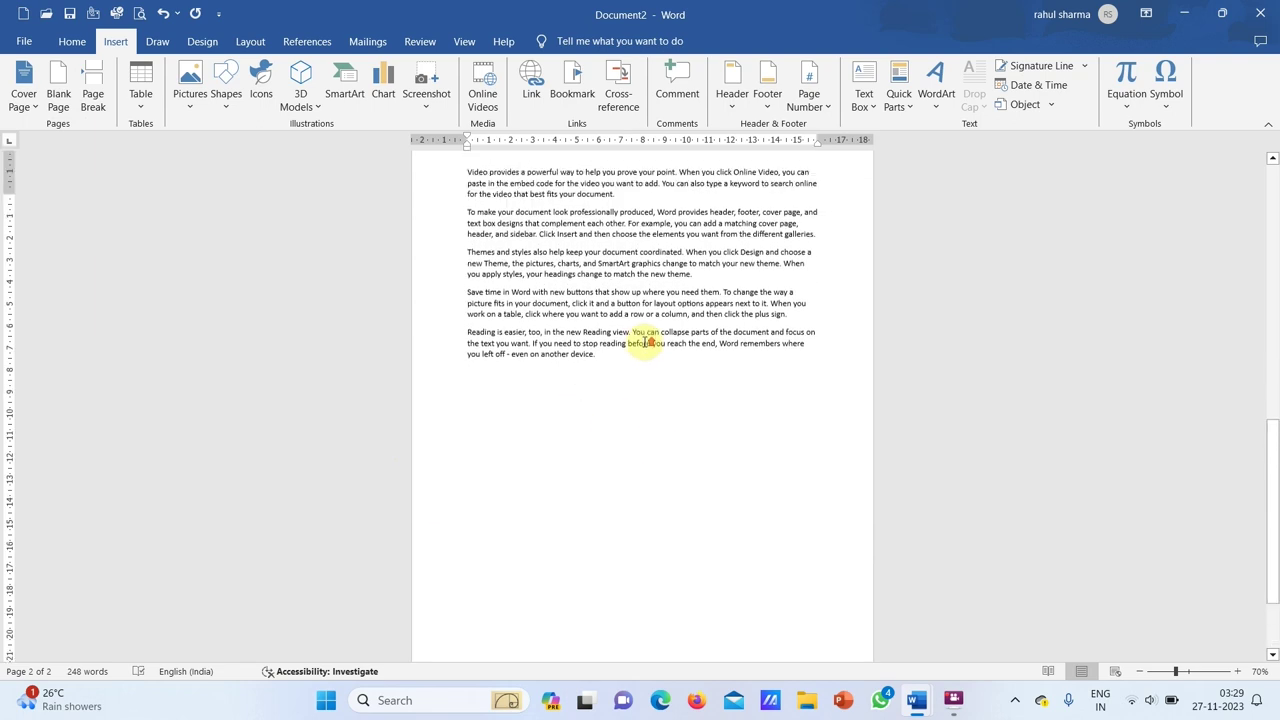
{"action": "scroll", "coordinate": [648, 343], "scroll_direction": "up", "scroll_amount": 3}
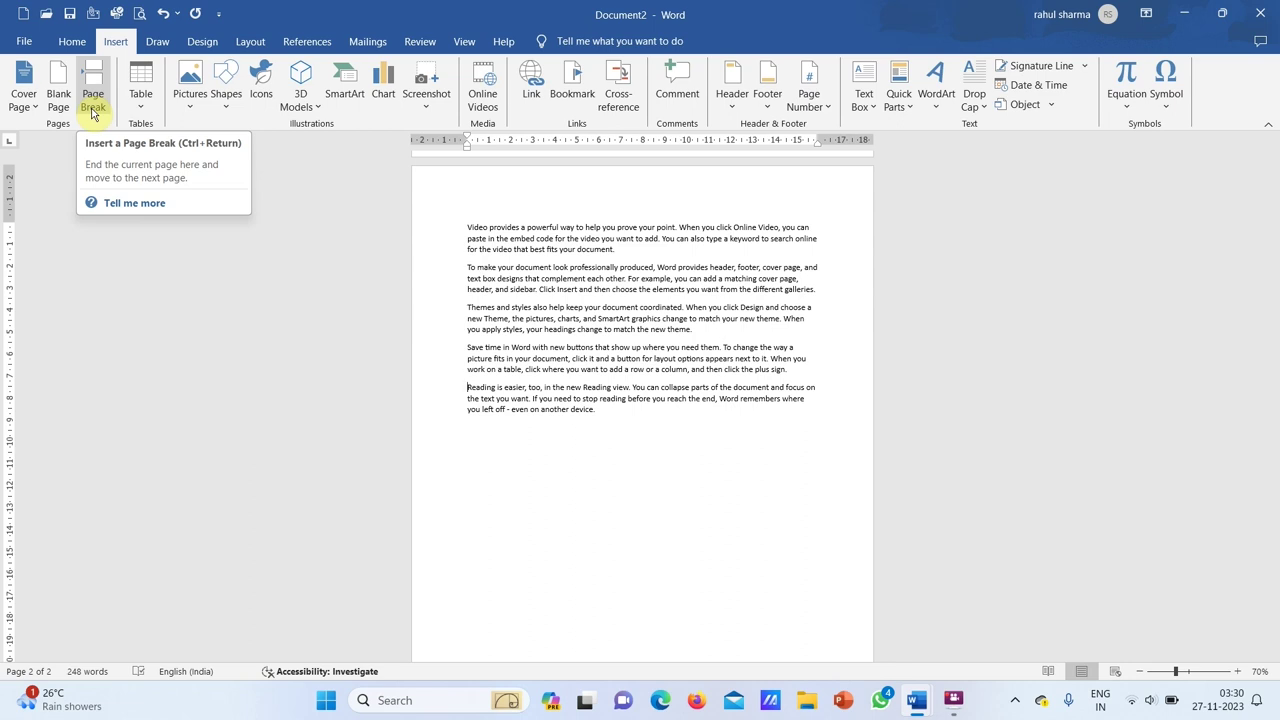
{"action": "left_click", "coordinate": [92, 113]}
{"action": "scroll", "coordinate": [420, 344], "scroll_direction": "up", "scroll_amount": 5}
{"action": "scroll", "coordinate": [420, 344], "scroll_direction": "up", "scroll_amount": 3}
{"action": "scroll", "coordinate": [420, 344], "scroll_direction": "up", "scroll_amount": 3}
{"action": "scroll", "coordinate": [420, 344], "scroll_direction": "down", "scroll_amount": 3}
{"action": "scroll", "coordinate": [420, 344], "scroll_direction": "down", "scroll_amount": 3}
{"action": "scroll", "coordinate": [420, 344], "scroll_direction": "down", "scroll_amount": 3}
{"action": "scroll", "coordinate": [420, 344], "scroll_direction": "down", "scroll_amount": 3}
{"action": "scroll", "coordinate": [420, 344], "scroll_direction": "up", "scroll_amount": 2}
{"action": "scroll", "coordinate": [420, 344], "scroll_direction": "up", "scroll_amount": 3}
{"action": "scroll", "coordinate": [420, 344], "scroll_direction": "up", "scroll_amount": 3}
{"action": "scroll", "coordinate": [420, 344], "scroll_direction": "down", "scroll_amount": 1}
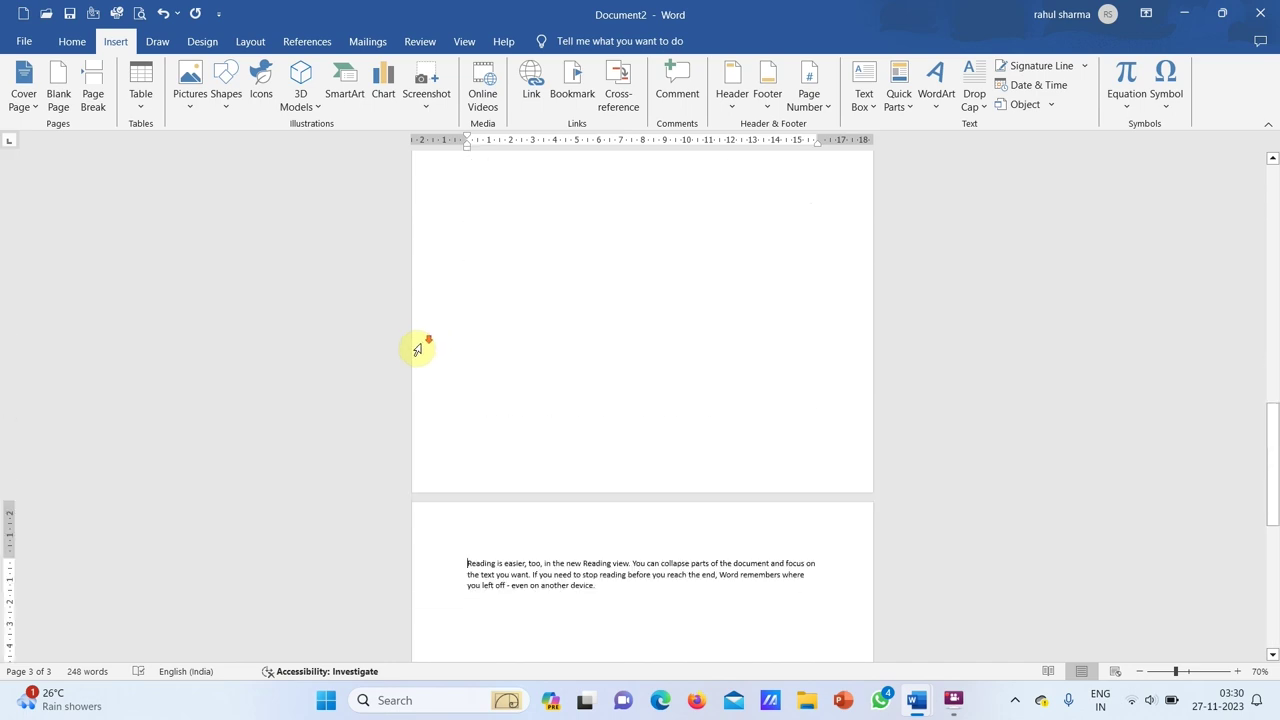
{"action": "scroll", "coordinate": [420, 344], "scroll_direction": "down", "scroll_amount": 2}
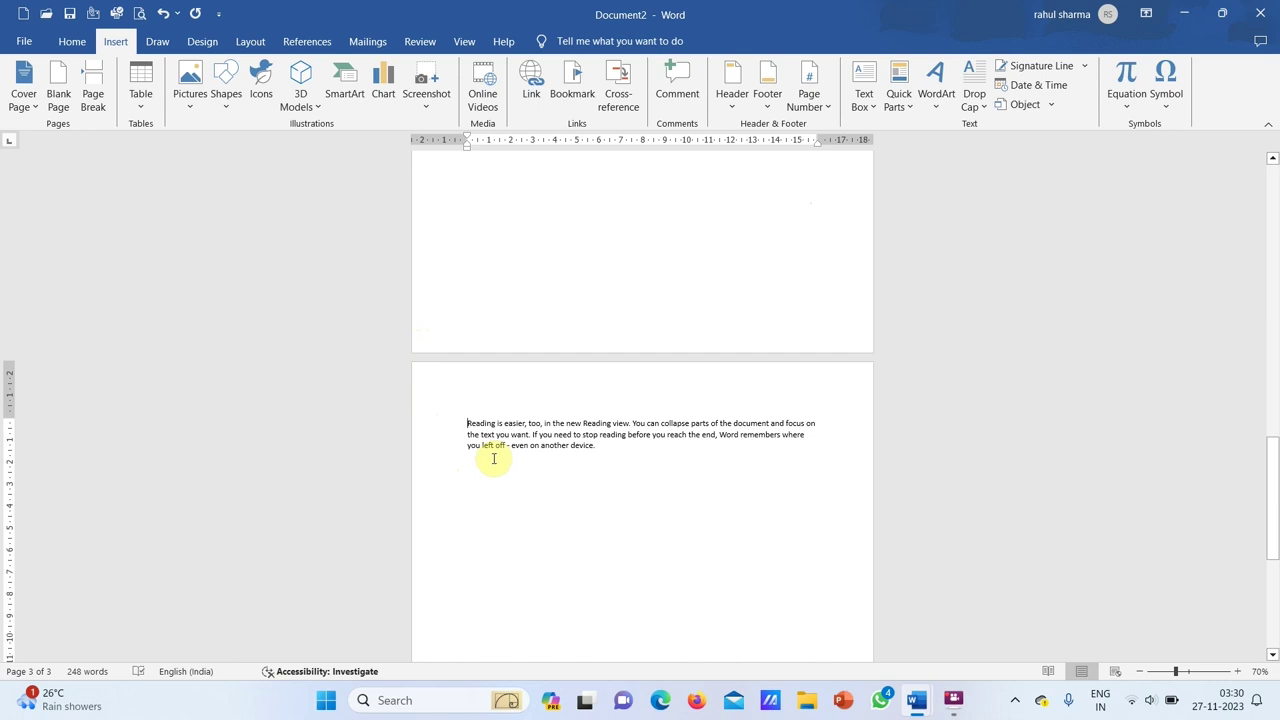
{"action": "key", "text": "BackSpace"}
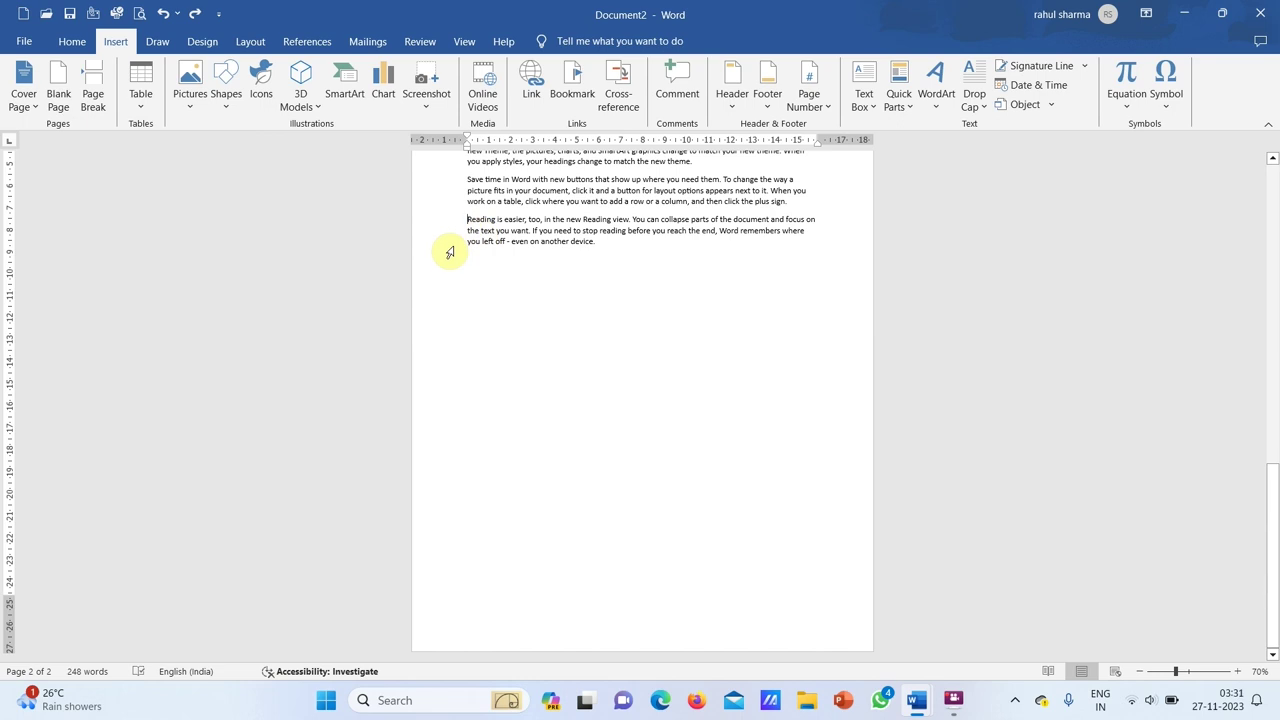
Insert a blank page ahead of the 'Reading is easier' paragraph and scroll to view it.
{"action": "left_click", "coordinate": [59, 97]}
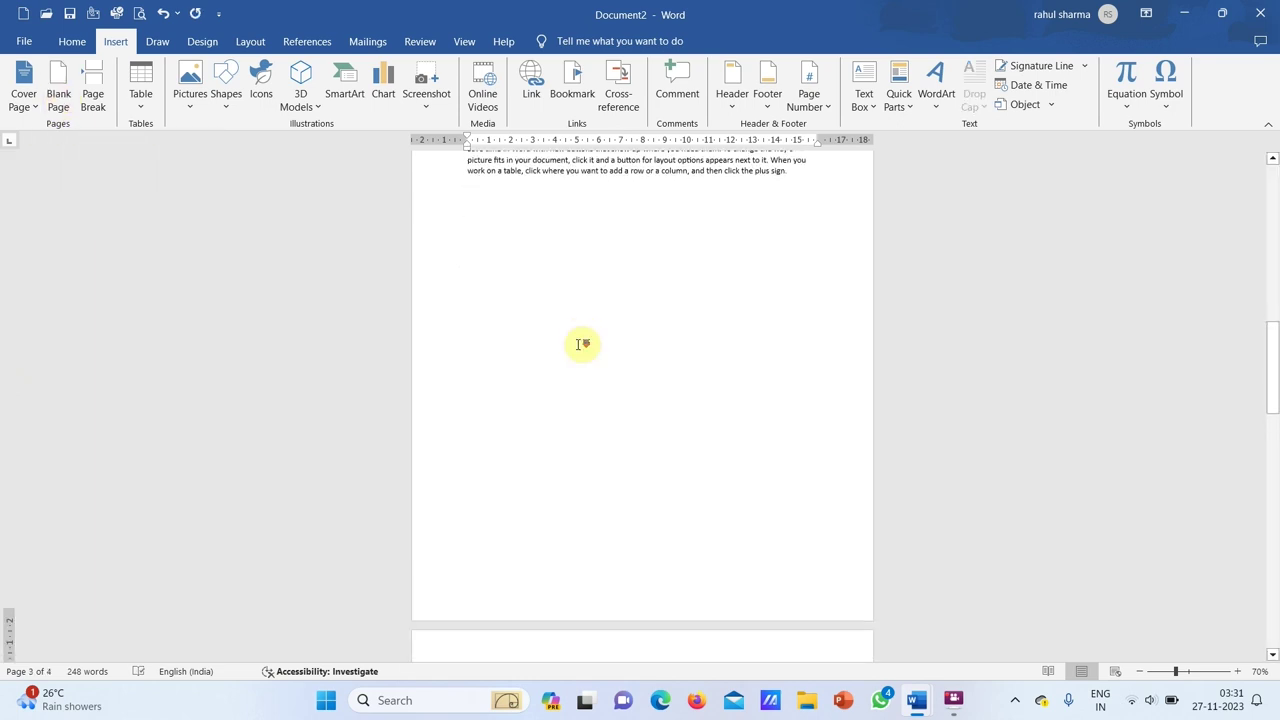
{"action": "scroll", "coordinate": [560, 400], "scroll_direction": "down", "scroll_amount": 1}
{"action": "scroll", "coordinate": [534, 443], "scroll_direction": "down", "scroll_amount": 2}
{"action": "scroll", "coordinate": [530, 487], "scroll_direction": "down", "scroll_amount": 2}
{"action": "scroll", "coordinate": [530, 487], "scroll_direction": "down", "scroll_amount": 1}
{"action": "scroll", "coordinate": [530, 487], "scroll_direction": "down", "scroll_amount": 1}
{"action": "scroll", "coordinate": [530, 487], "scroll_direction": "down", "scroll_amount": 2}
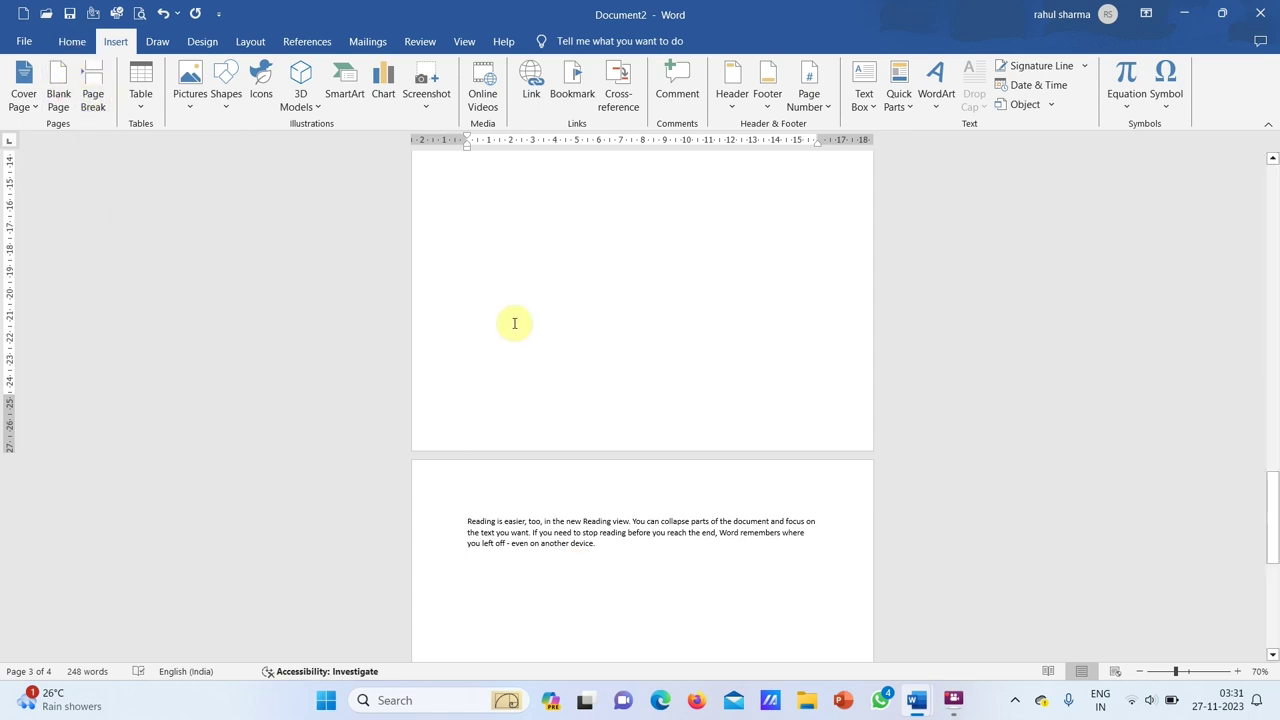
Return to Document1, review topic list items 4–10, then create another blank document.
{"action": "key", "text": "alt+Tab"}
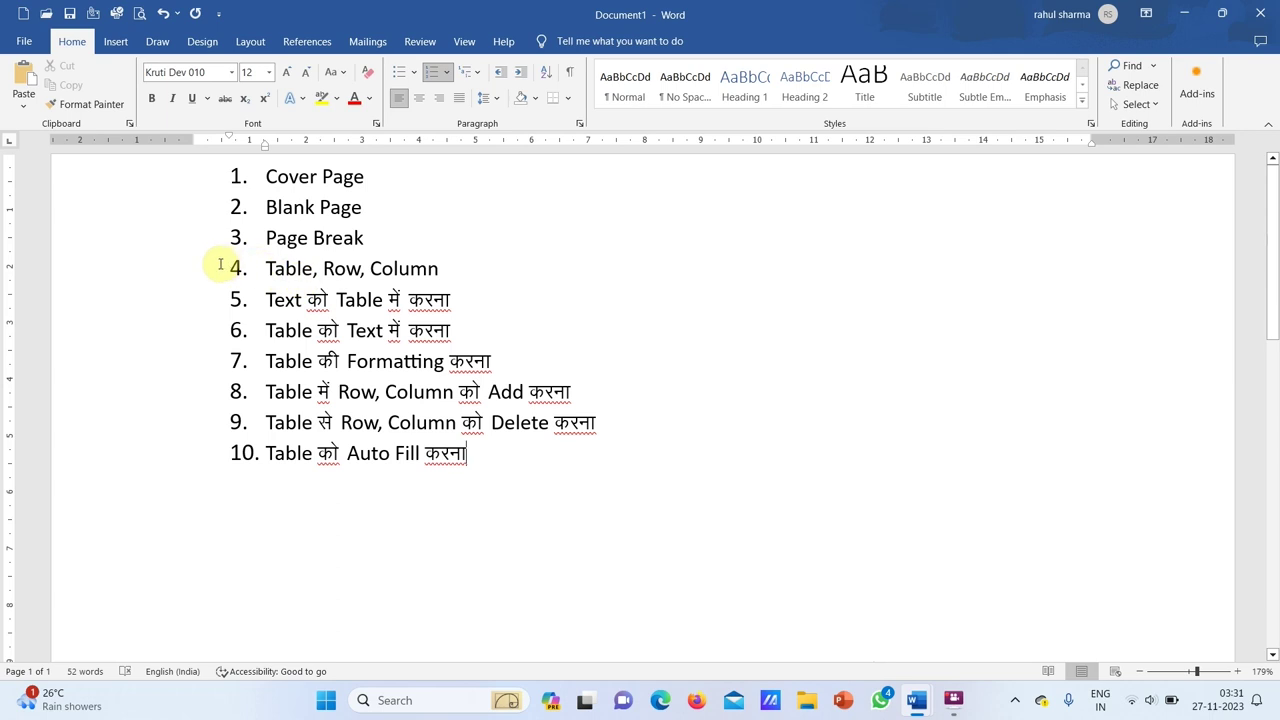
{"action": "left_click_drag", "start_coordinate": [157, 268], "coordinate": [152, 475]}
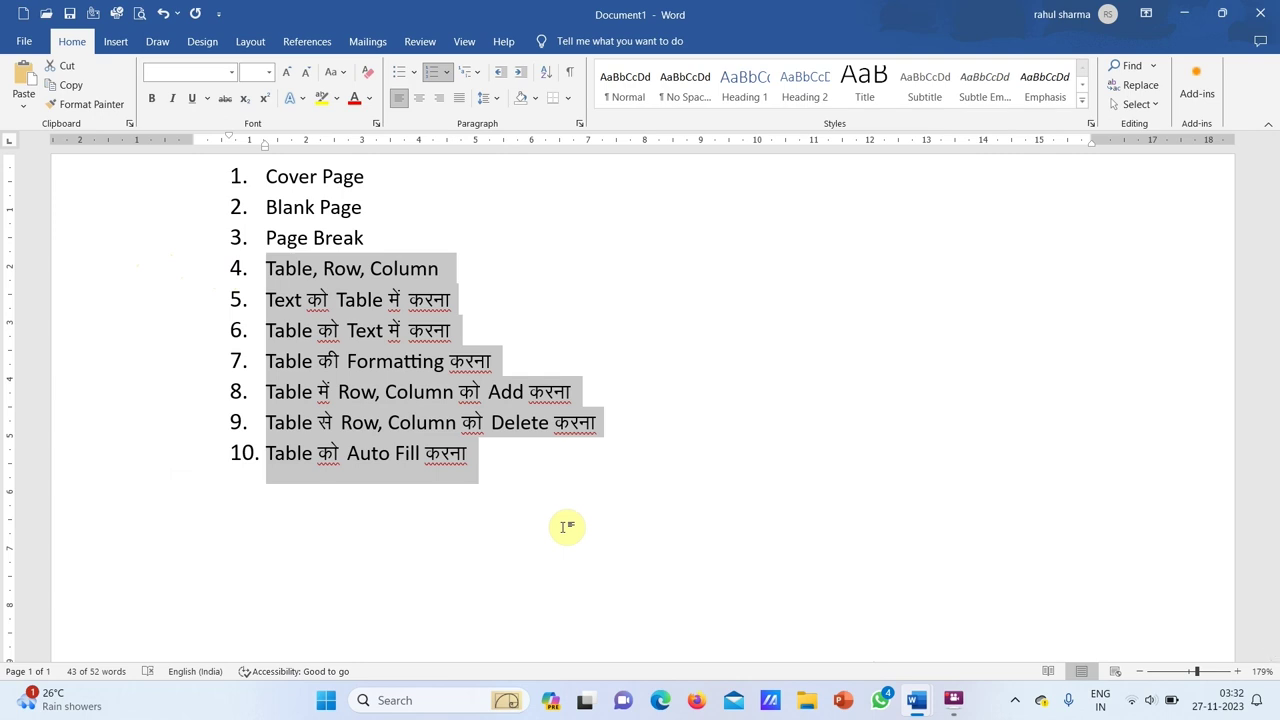
{"action": "left_click", "coordinate": [594, 529]}
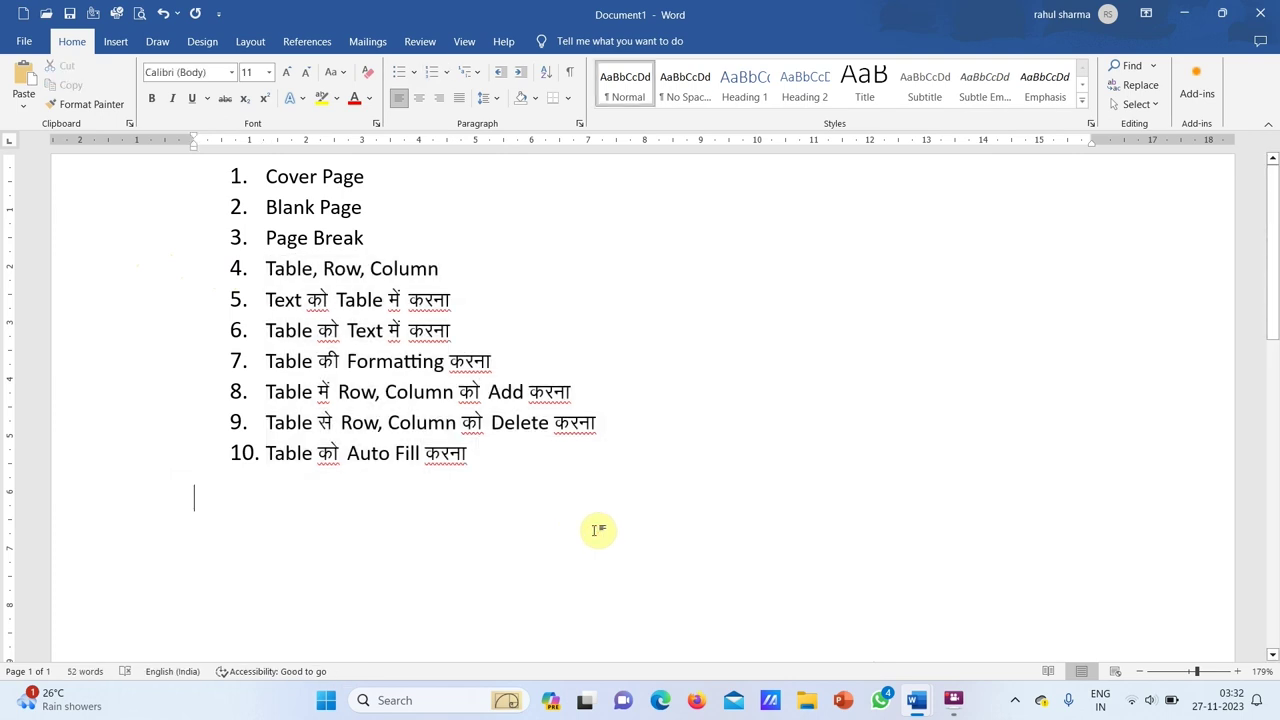
{"action": "key", "text": "ctrl+n"}
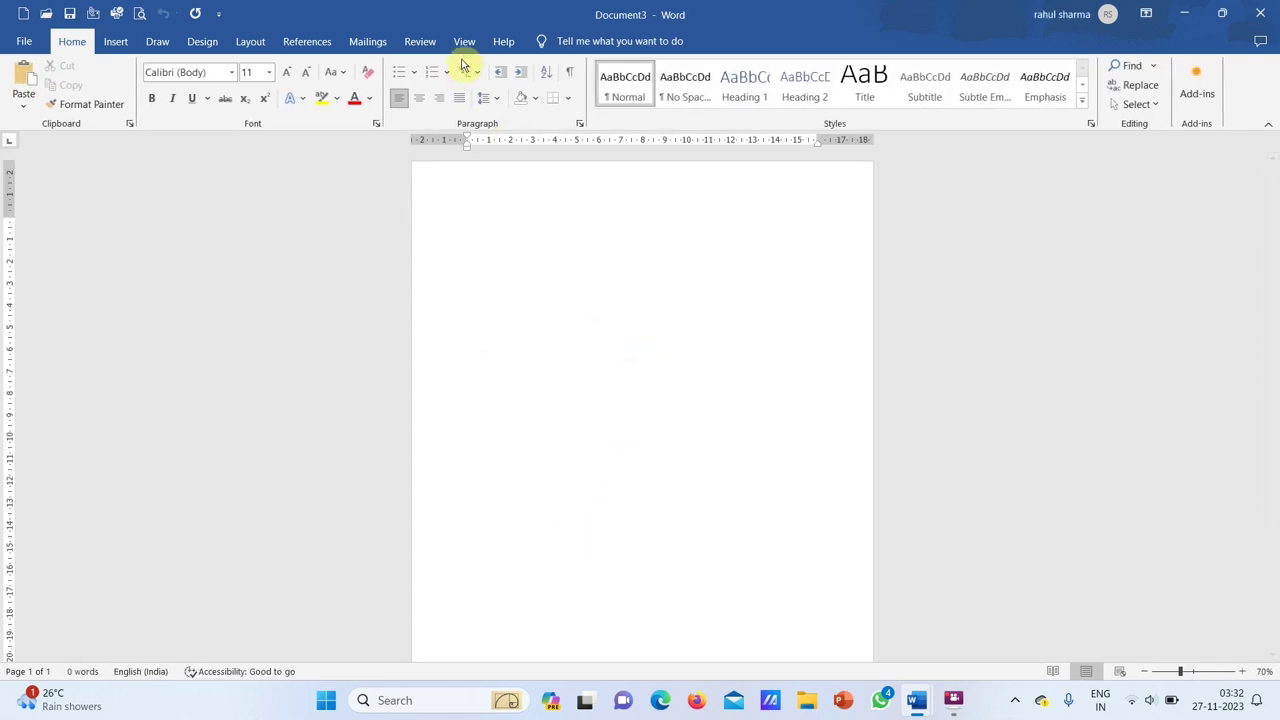
Zoom to page width and preview a 3-column by 7-row table in the table grid.
{"action": "left_click", "coordinate": [464, 41]}
{"action": "left_click", "coordinate": [540, 104]}
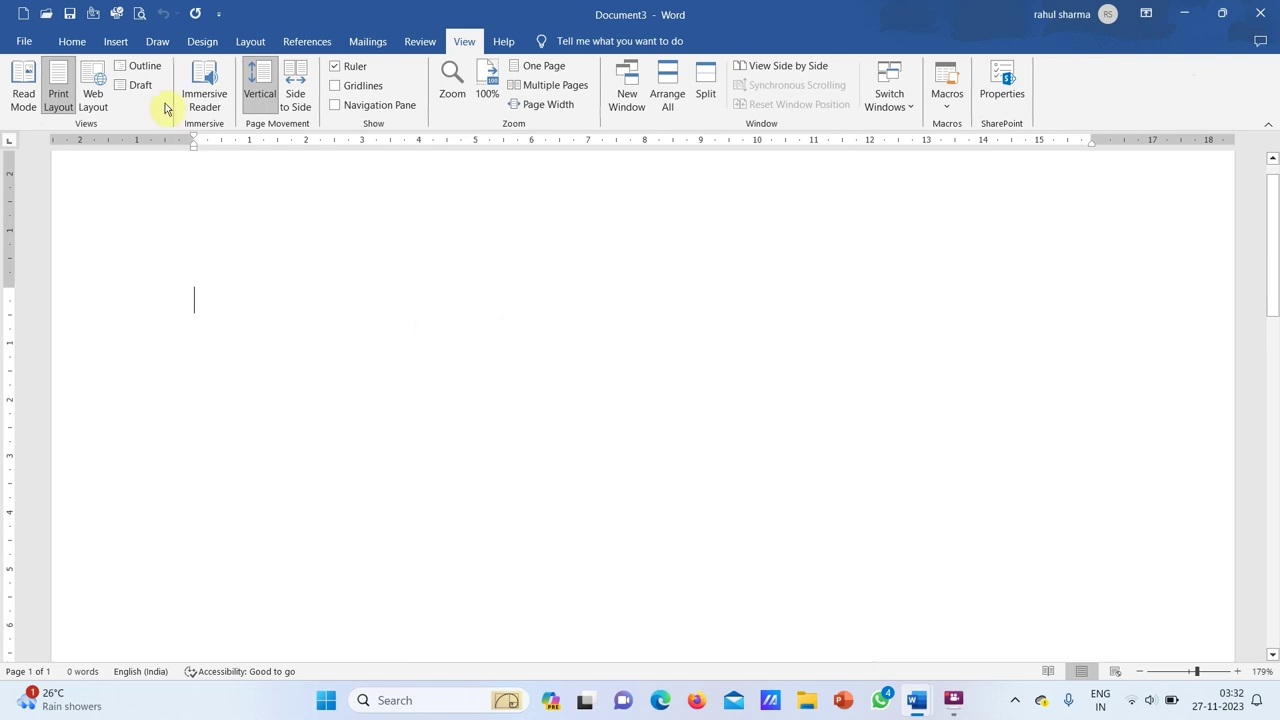
{"action": "left_click", "coordinate": [120, 42]}
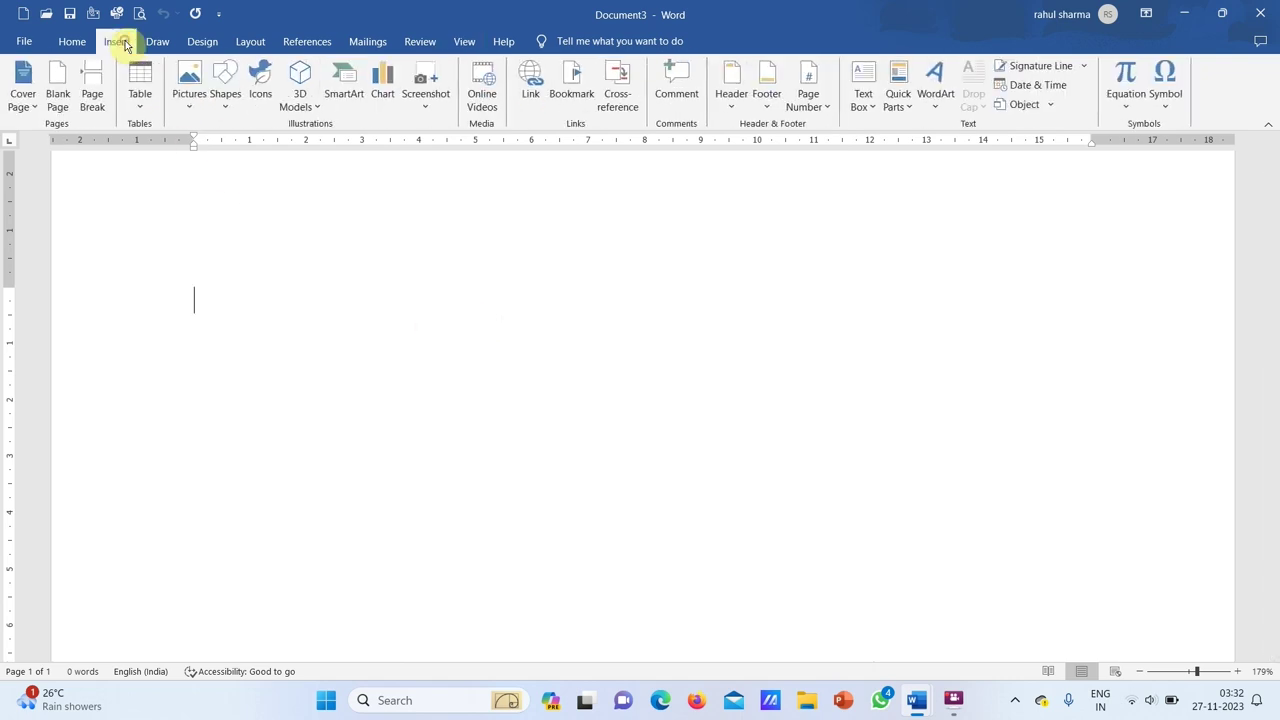
{"action": "left_click", "coordinate": [142, 110]}
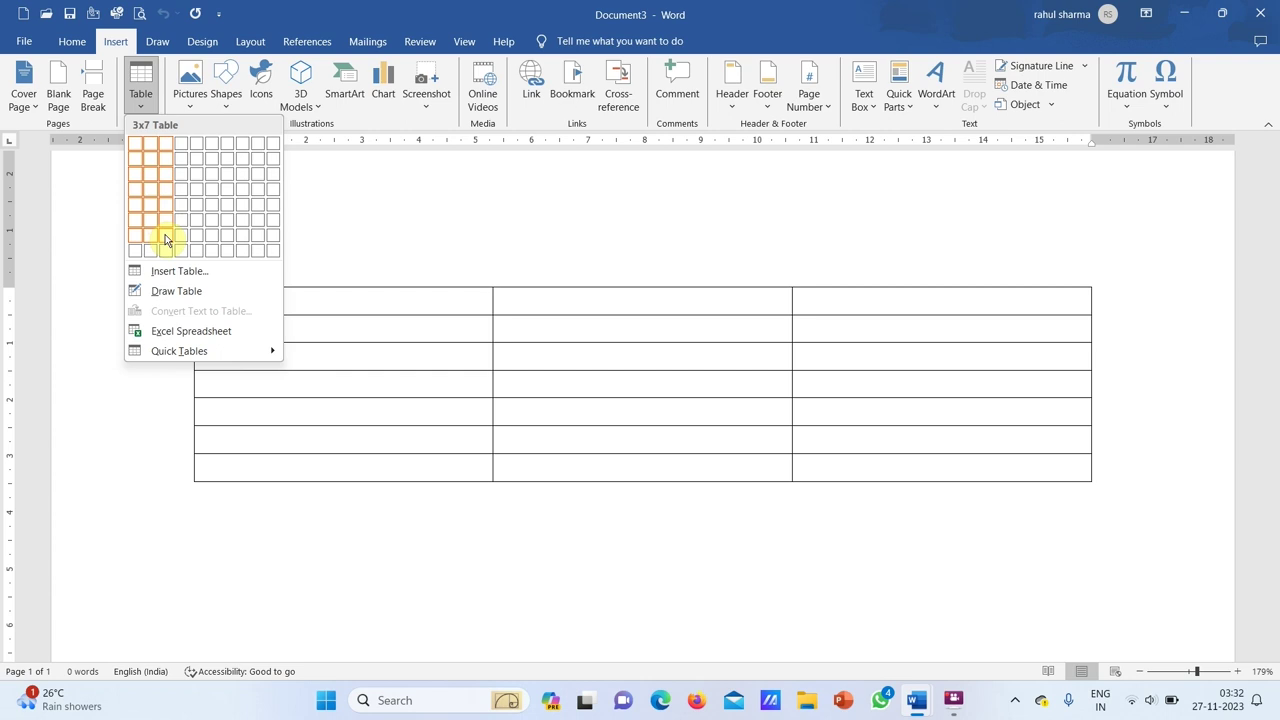
Insert the 3x7 table and type the headers Name, Father name and Mother name.
{"action": "left_click", "coordinate": [166, 240]}
{"action": "type", "text": "Name"}
{"action": "key", "text": "Tab"}
{"action": "type", "text": "Father name"}
{"action": "key", "text": "Tab"}
{"action": "type", "text": "Mother name"}
{"action": "key", "text": "Tab"}
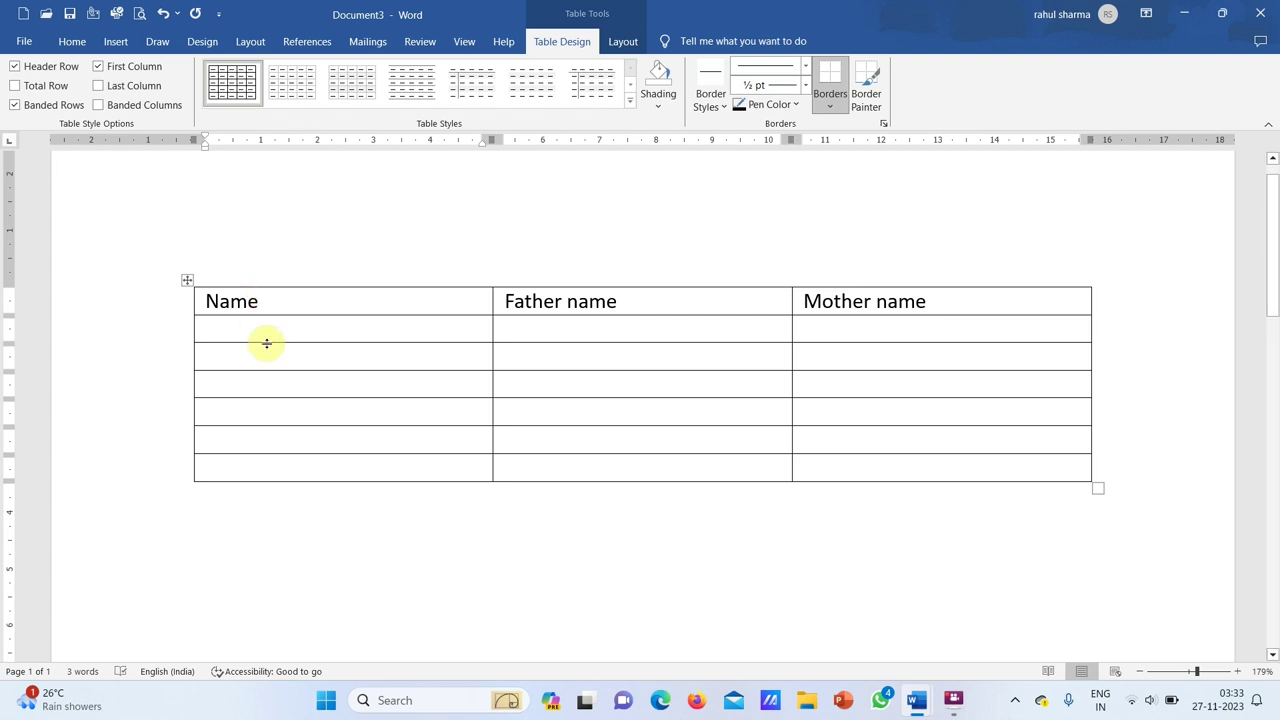
Select each of the three columns and each of the seven rows in turn.
{"action": "left_click", "coordinate": [299, 277]}
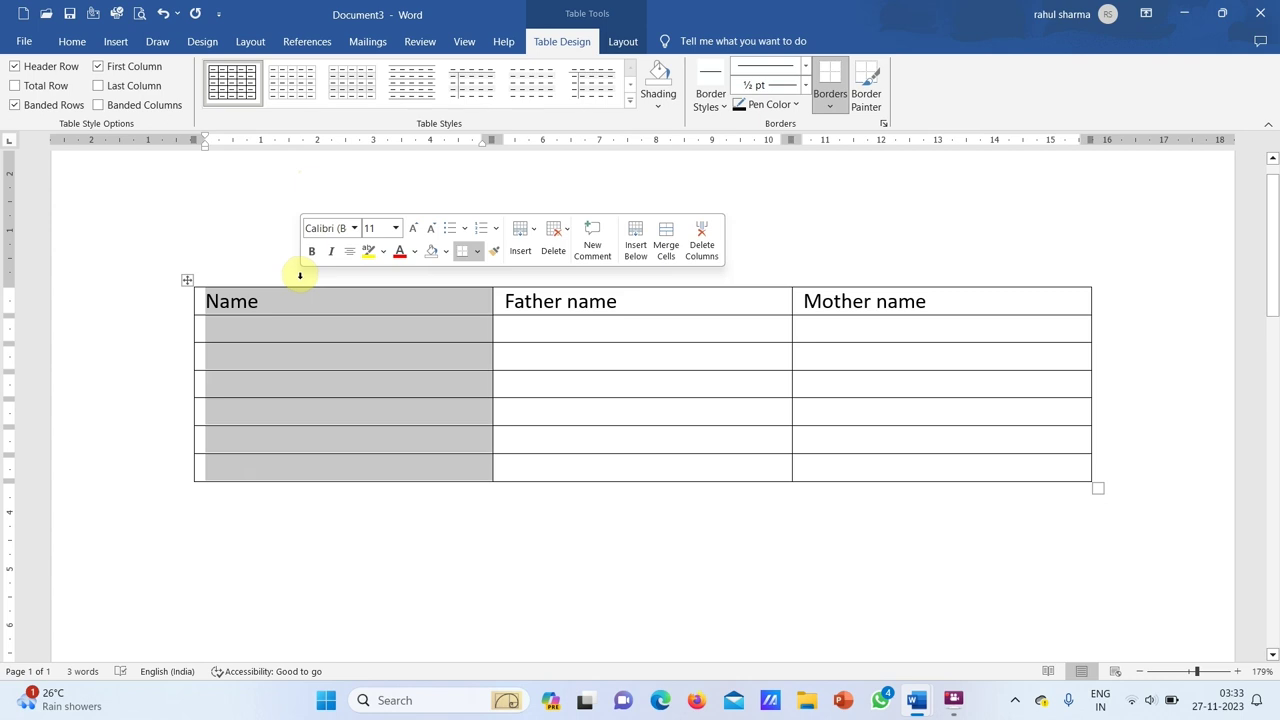
{"action": "left_click", "coordinate": [579, 278]}
{"action": "left_click", "coordinate": [883, 277]}
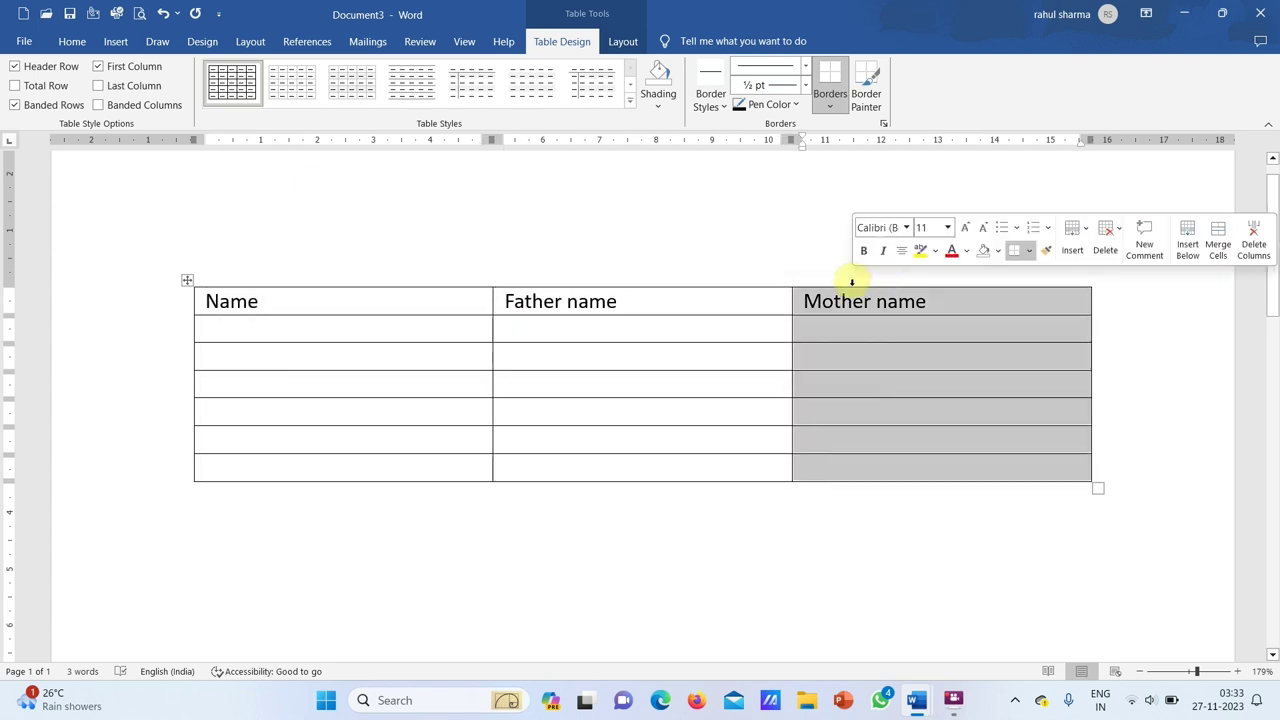
{"action": "left_click", "coordinate": [167, 302]}
{"action": "left_click", "coordinate": [163, 330]}
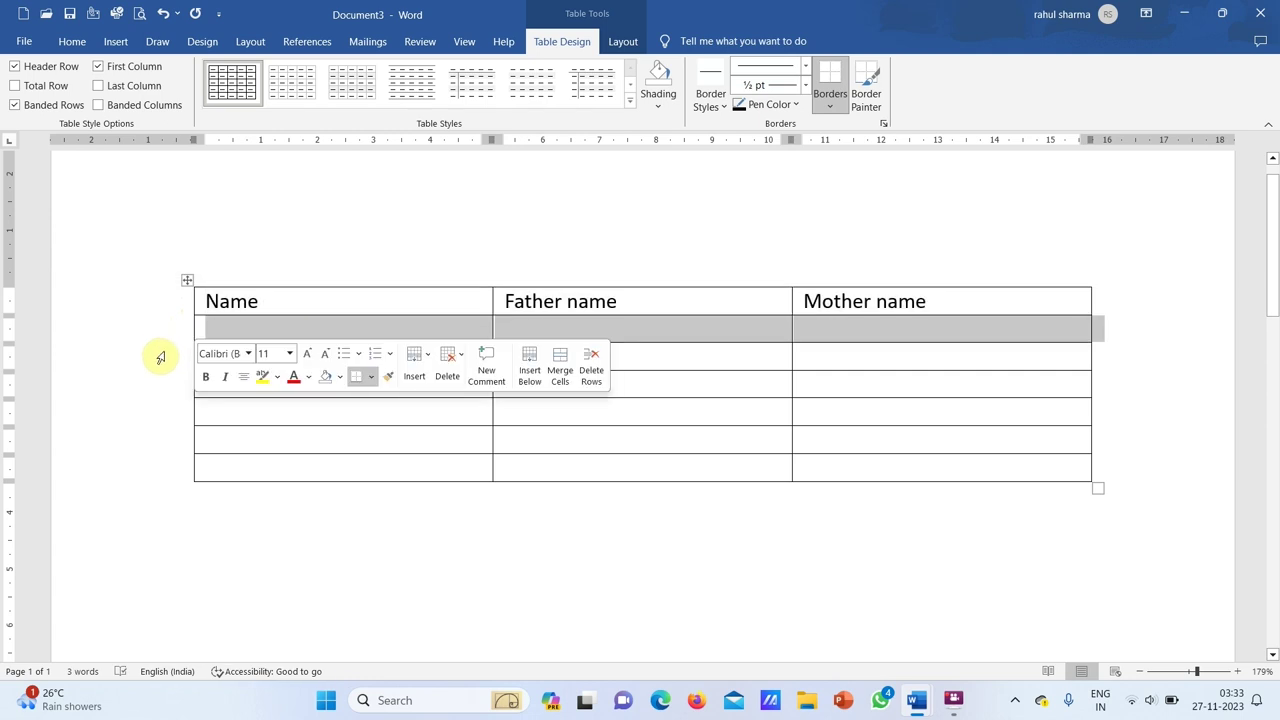
{"action": "left_click", "coordinate": [160, 357]}
{"action": "left_click", "coordinate": [162, 384]}
{"action": "left_click", "coordinate": [164, 412]}
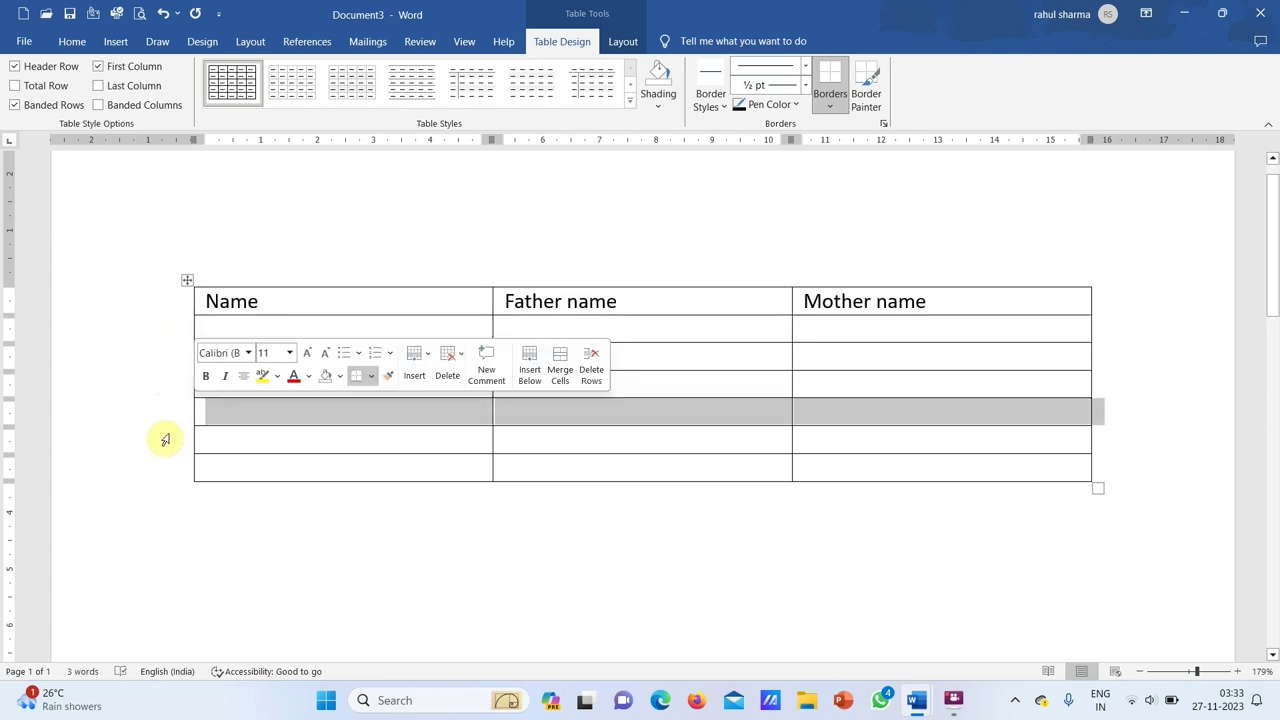
{"action": "left_click", "coordinate": [165, 436]}
{"action": "left_click", "coordinate": [164, 464]}
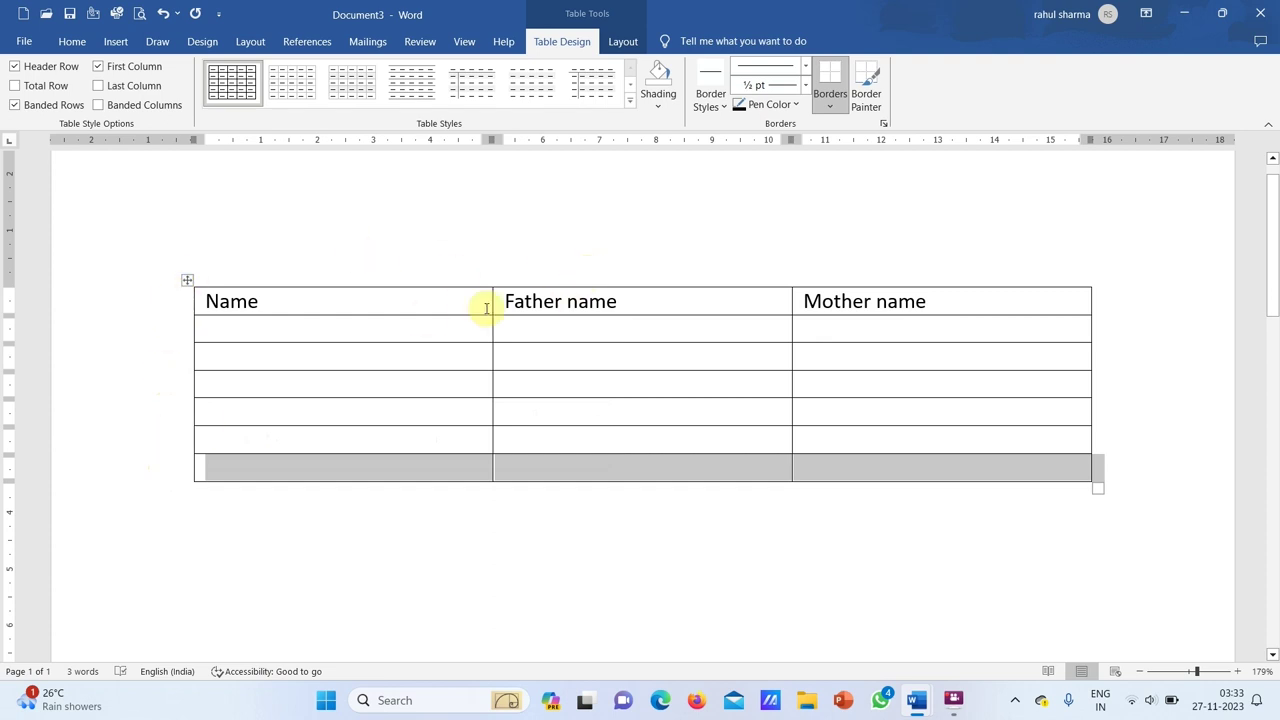
{"action": "left_click", "coordinate": [551, 331]}
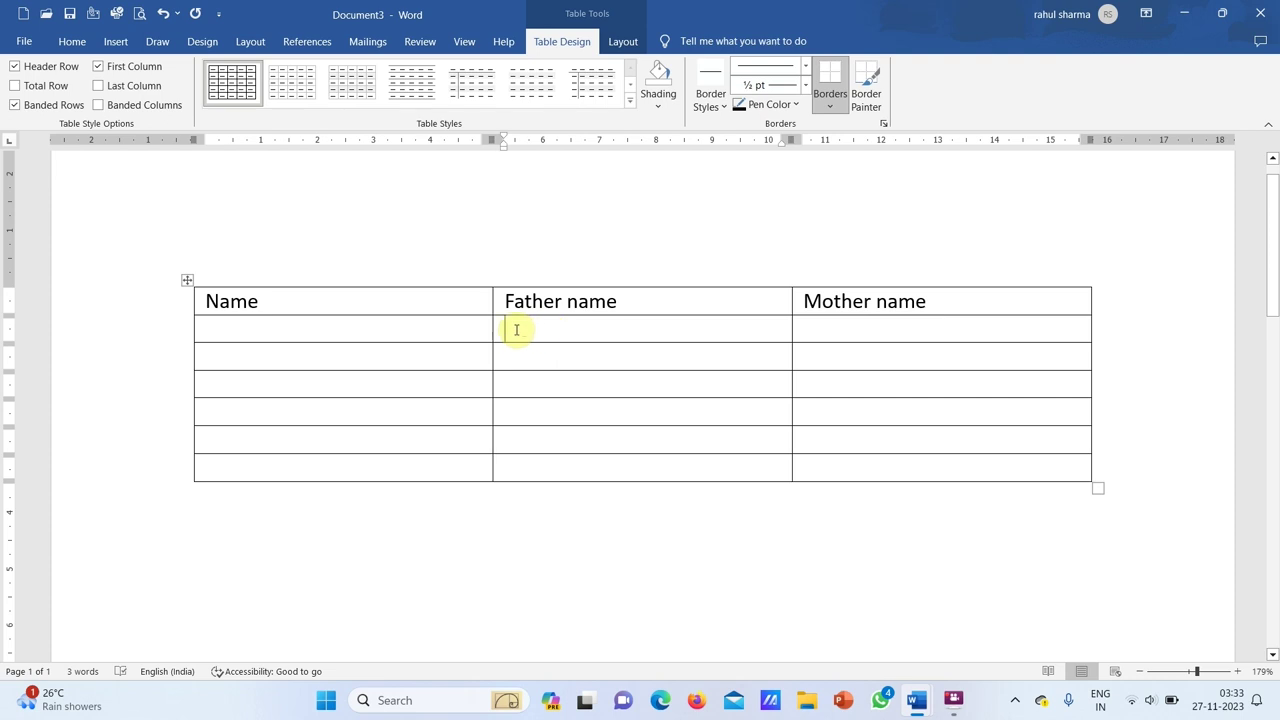
{"action": "left_click", "coordinate": [334, 336]}
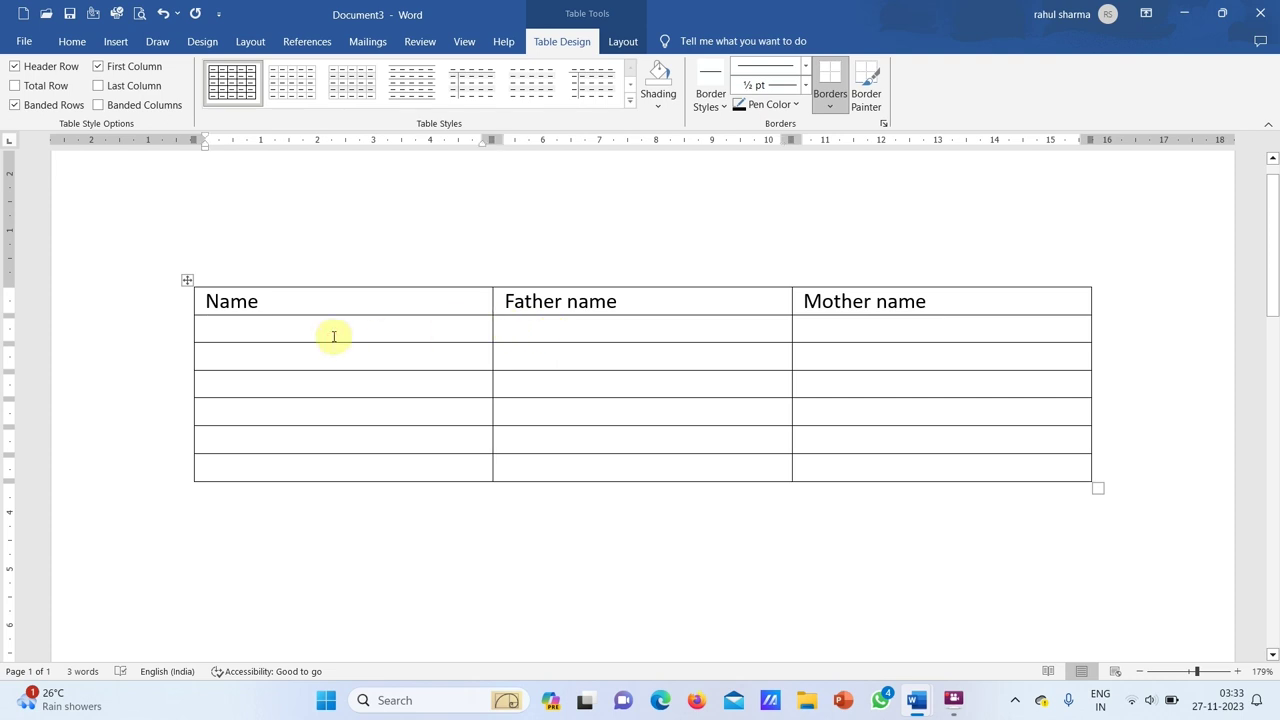
{"action": "left_click", "coordinate": [318, 284]}
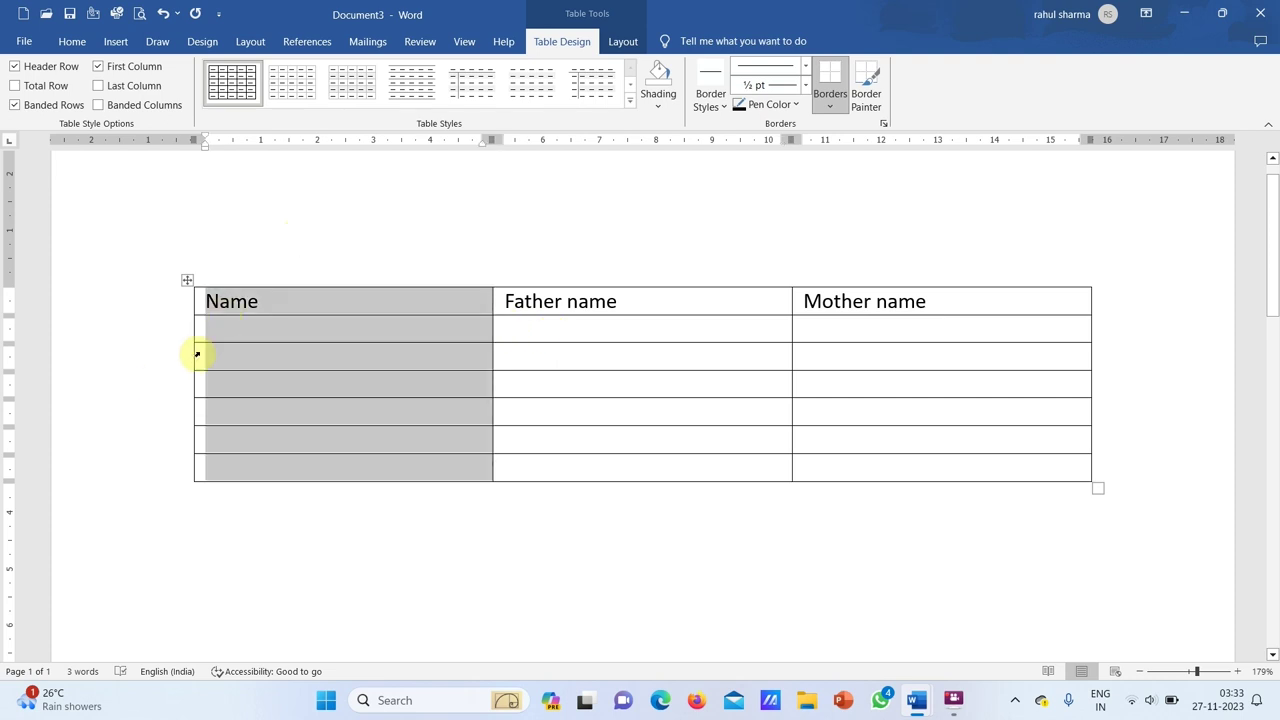
{"action": "left_click", "coordinate": [155, 383]}
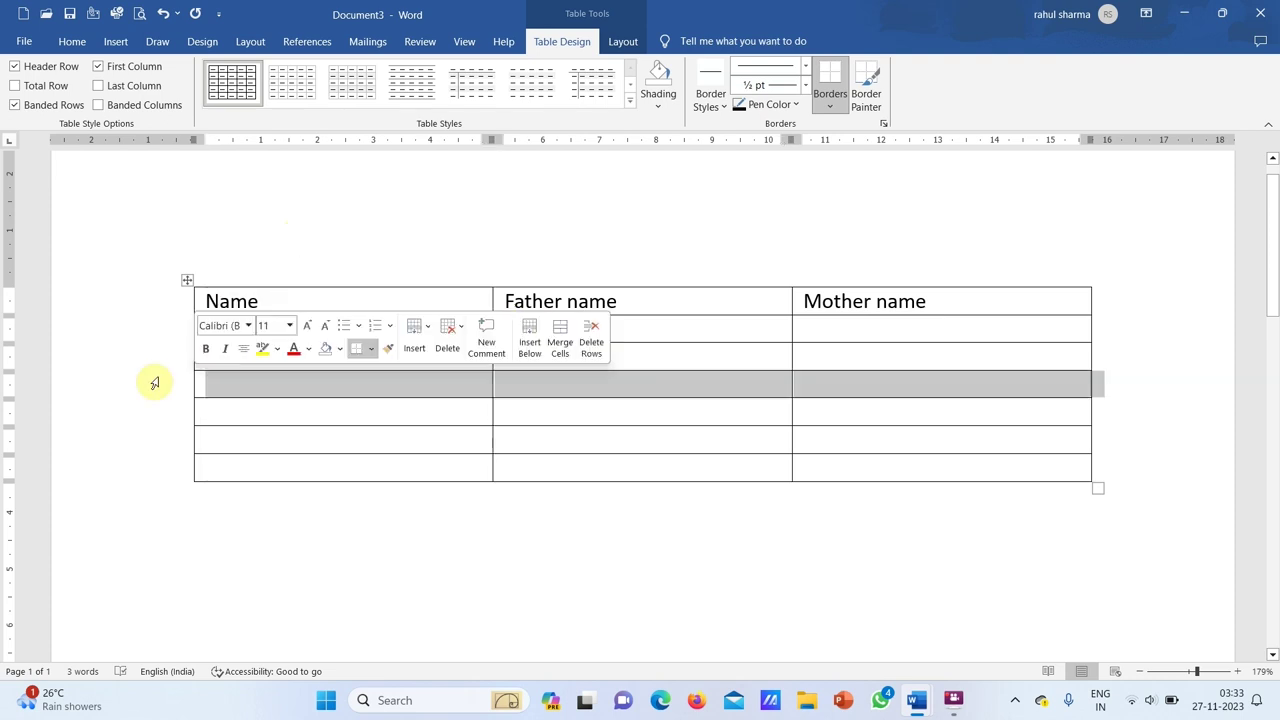
{"action": "left_click", "coordinate": [866, 392]}
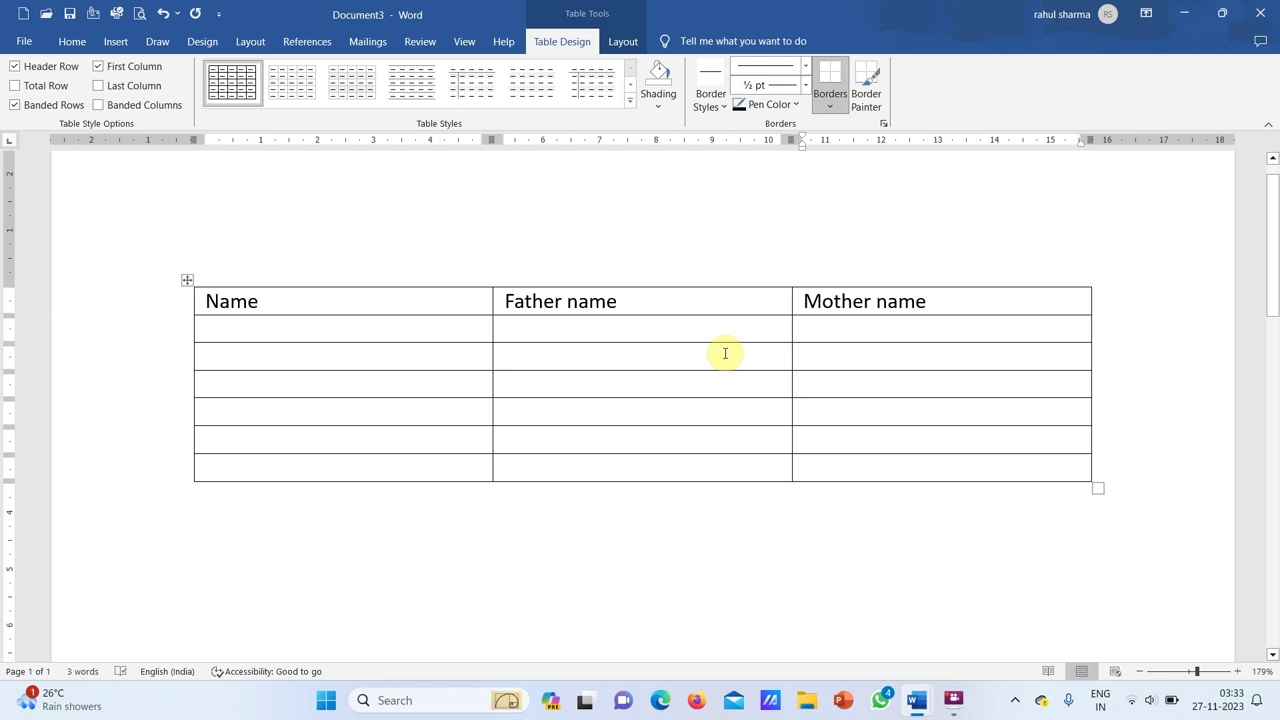
Select the Name column, then step through its cells and across row two.
{"action": "left_click", "coordinate": [380, 244]}
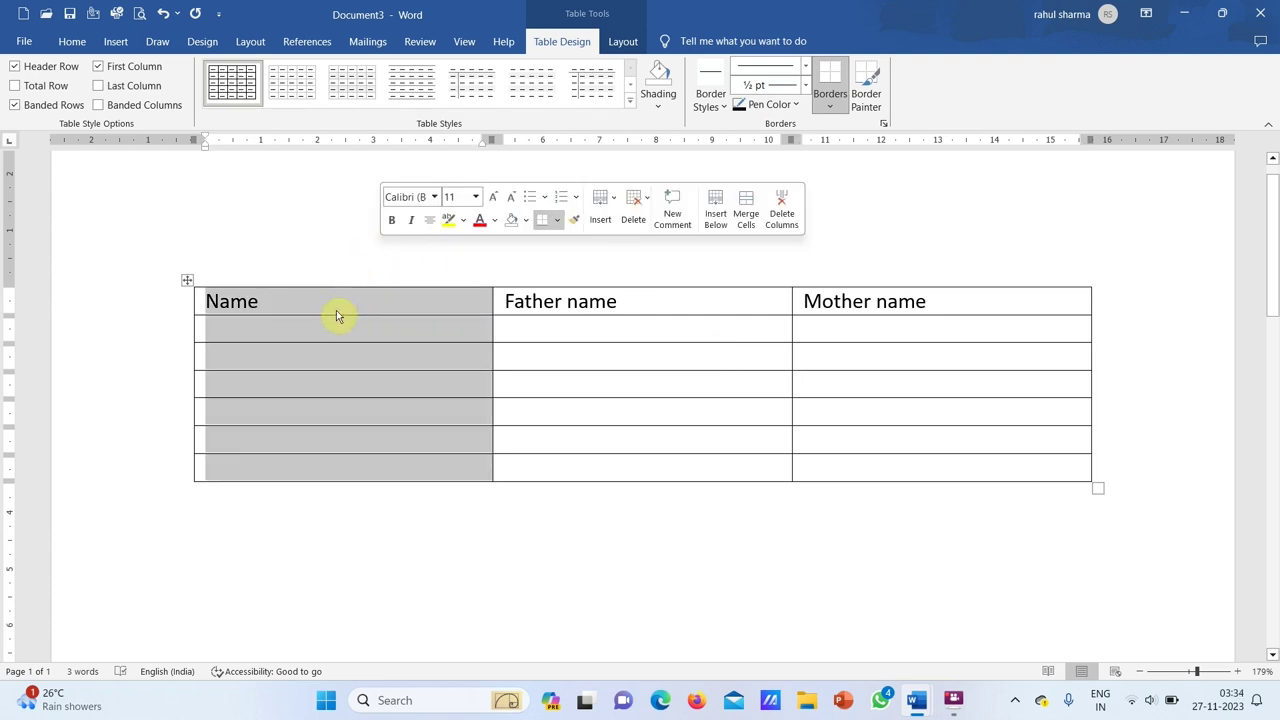
{"action": "left_click", "coordinate": [314, 472]}
{"action": "left_click", "coordinate": [293, 465]}
{"action": "left_click", "coordinate": [300, 438]}
{"action": "left_click", "coordinate": [306, 403]}
{"action": "left_click", "coordinate": [307, 384]}
{"action": "left_click", "coordinate": [313, 354]}
{"action": "left_click", "coordinate": [316, 330]}
{"action": "left_click", "coordinate": [308, 296]}
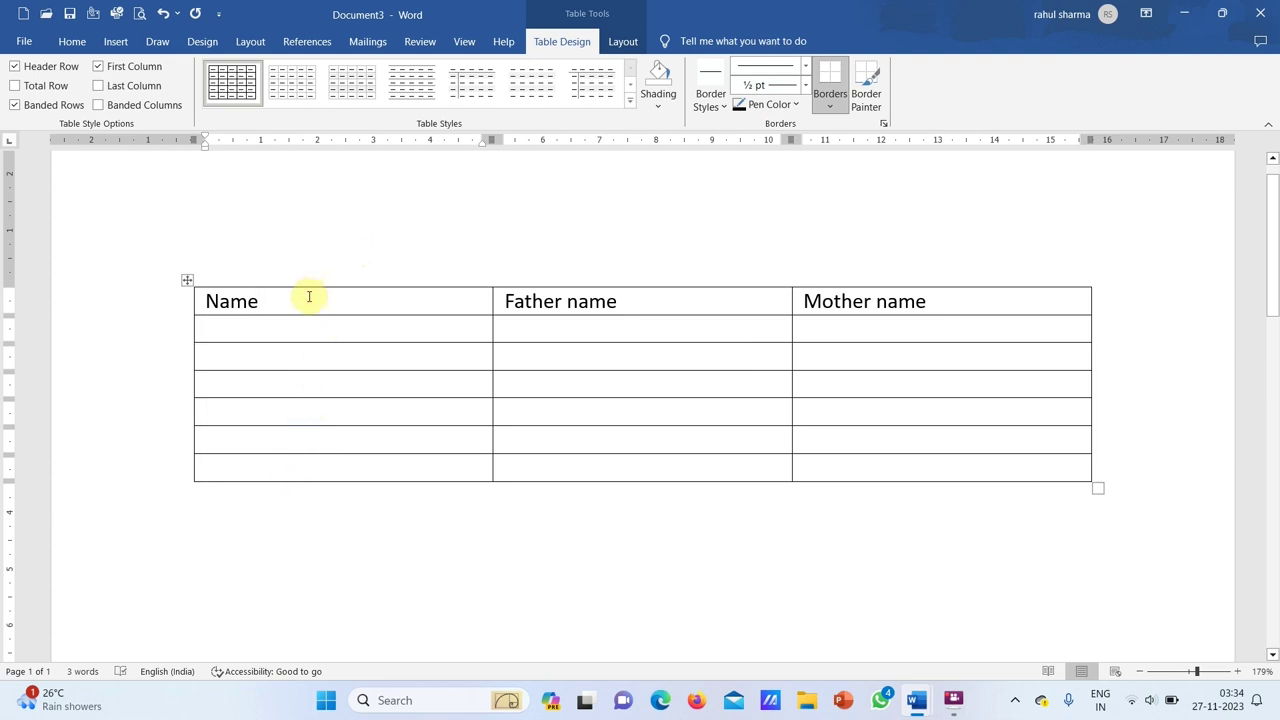
{"action": "left_click", "coordinate": [226, 327]}
{"action": "left_click", "coordinate": [508, 329]}
{"action": "left_click", "coordinate": [820, 329]}
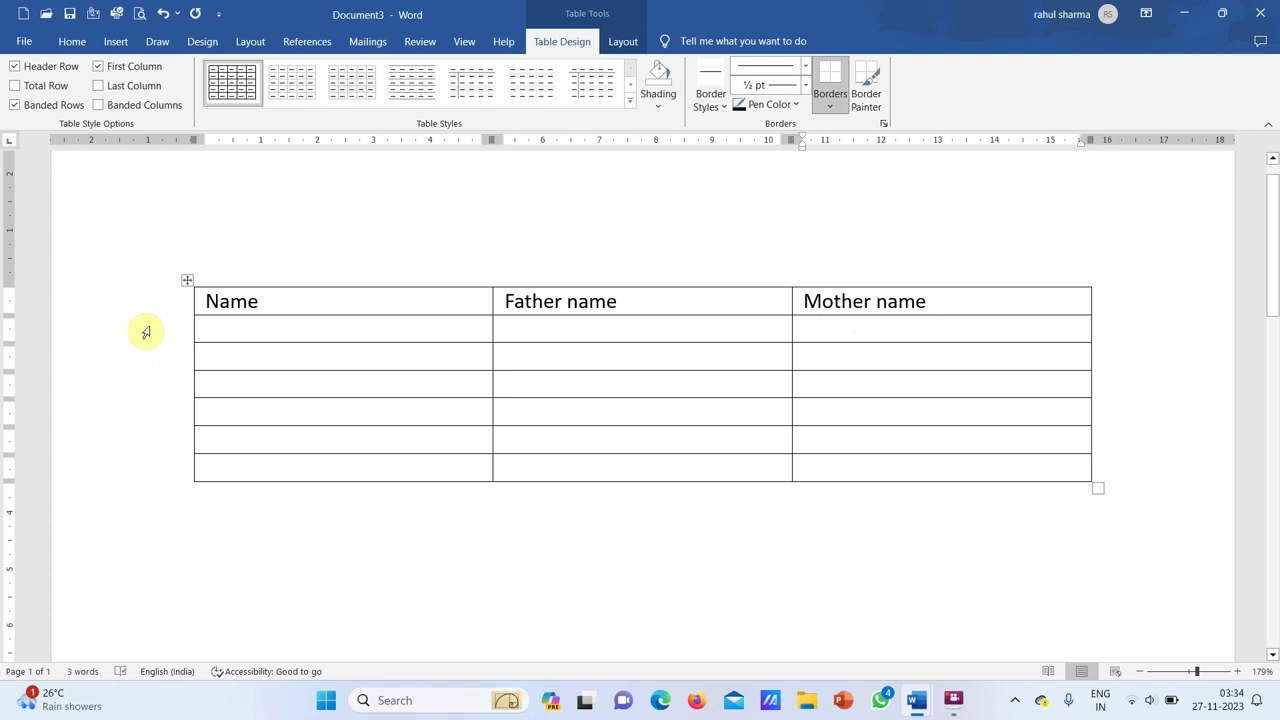
{"action": "left_click", "coordinate": [145, 332]}
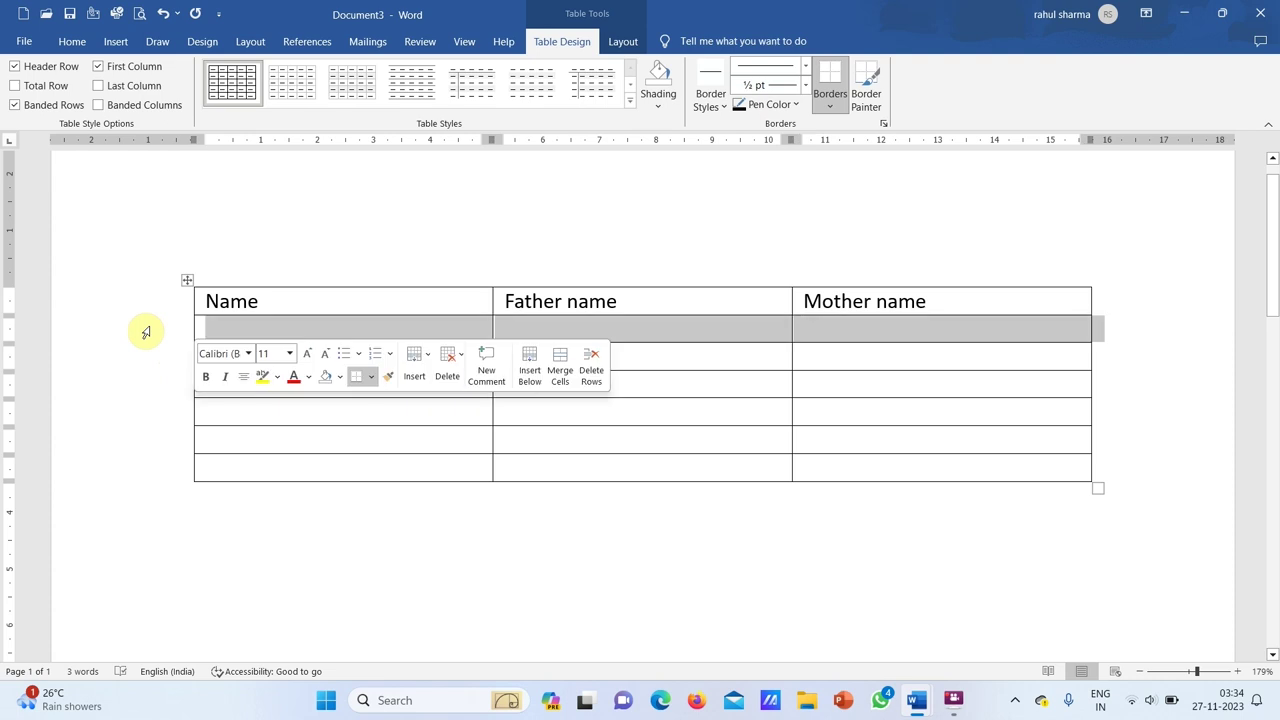
Practise selecting the Name and Father name columns and rows, ending below the table.
{"action": "left_click", "coordinate": [418, 250]}
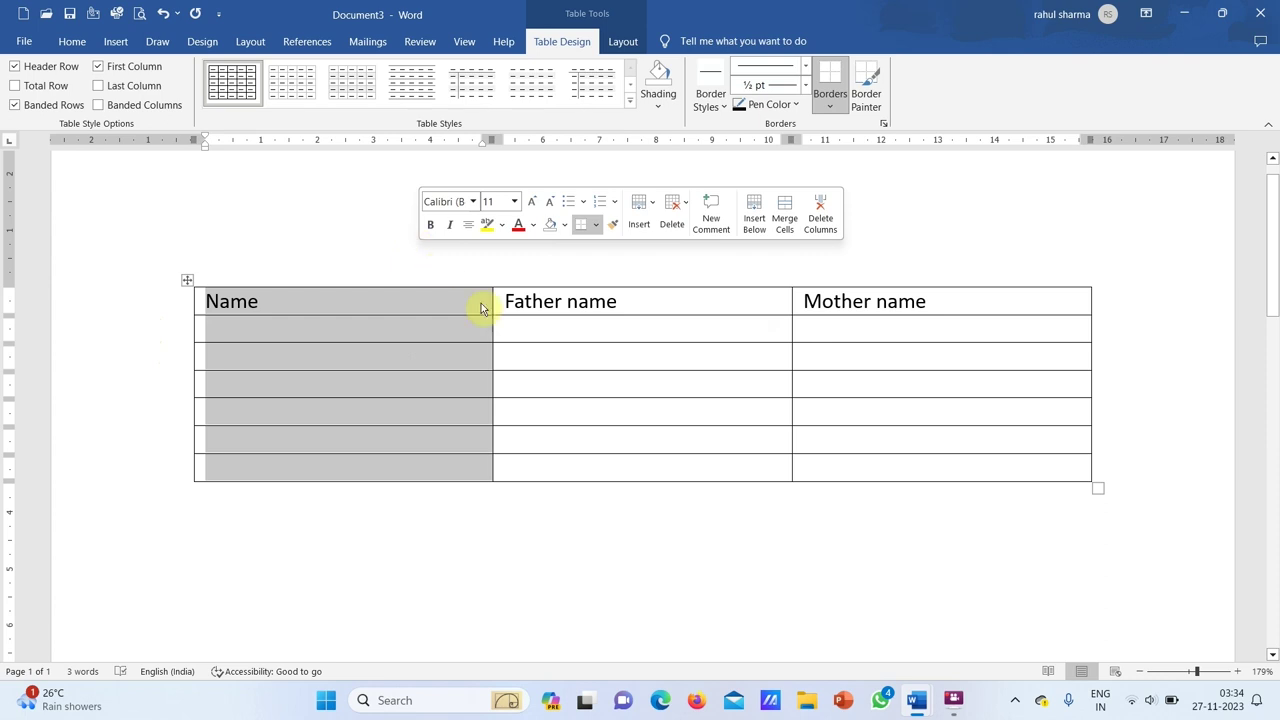
{"action": "left_click", "coordinate": [540, 358]}
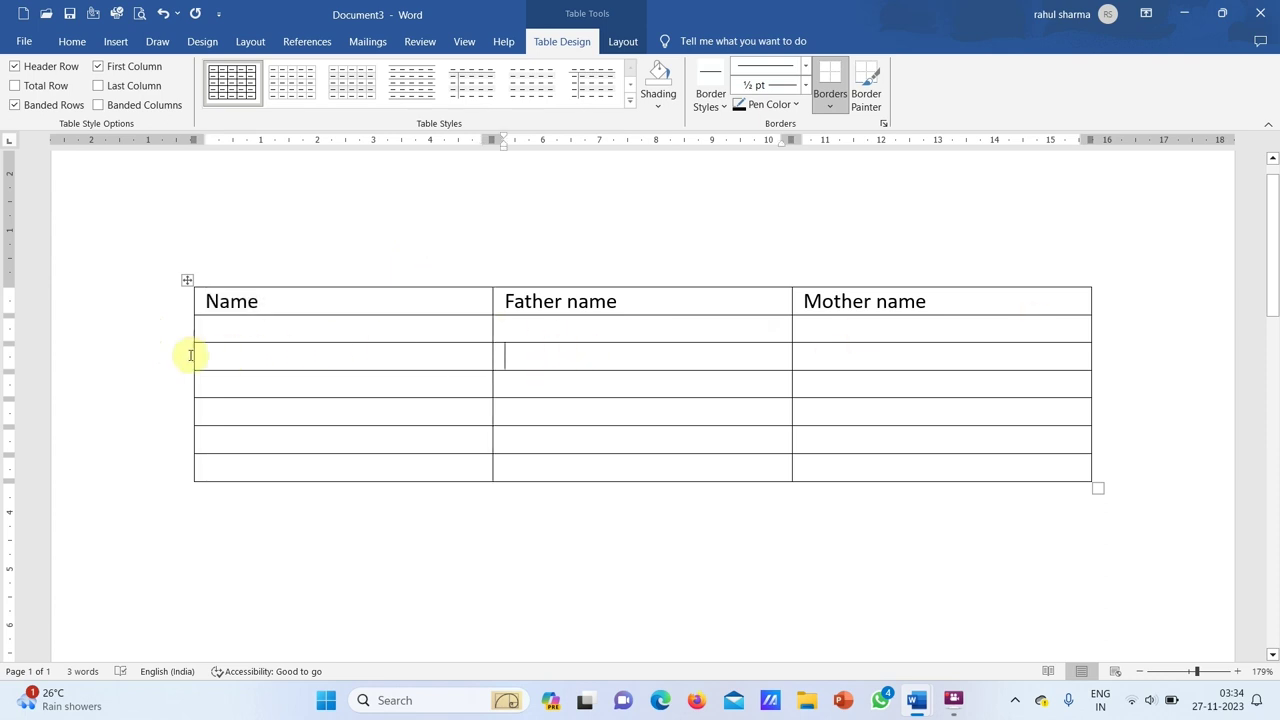
{"action": "left_click", "coordinate": [135, 358]}
{"action": "left_click", "coordinate": [556, 279]}
{"action": "left_click", "coordinate": [529, 357]}
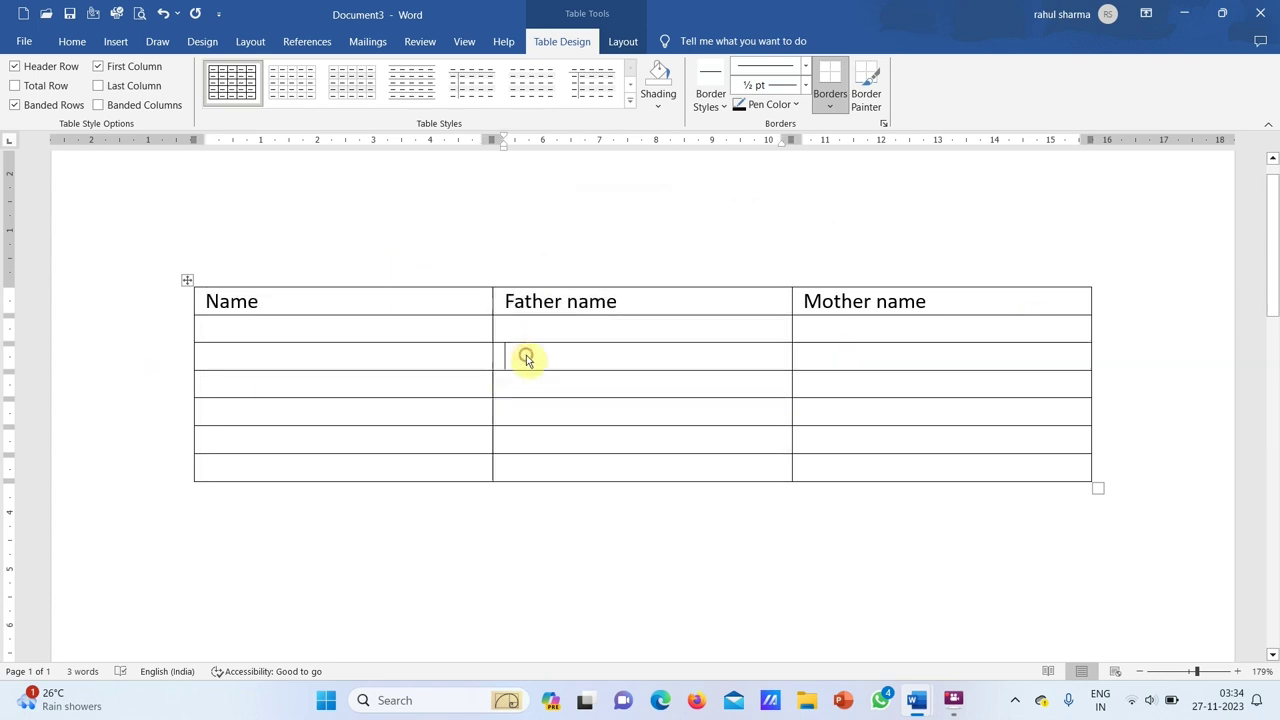
{"action": "left_click", "coordinate": [137, 359]}
{"action": "left_click", "coordinate": [648, 252]}
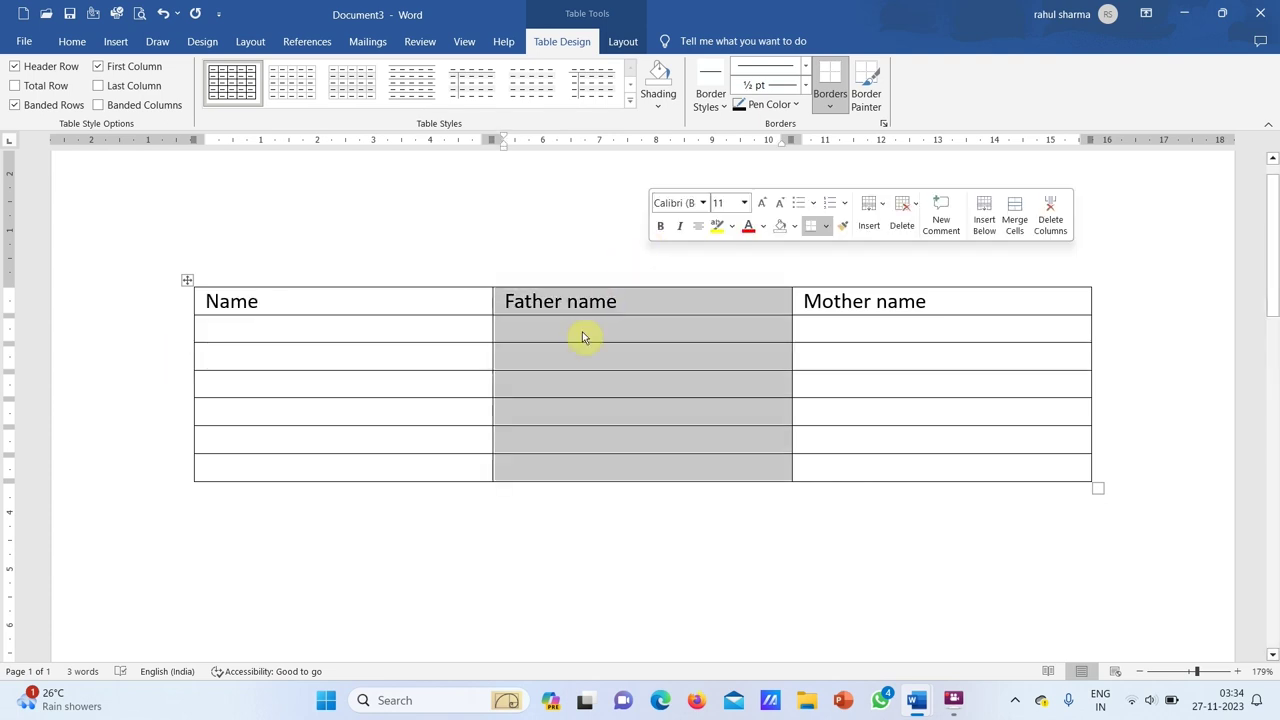
{"action": "left_click", "coordinate": [548, 359]}
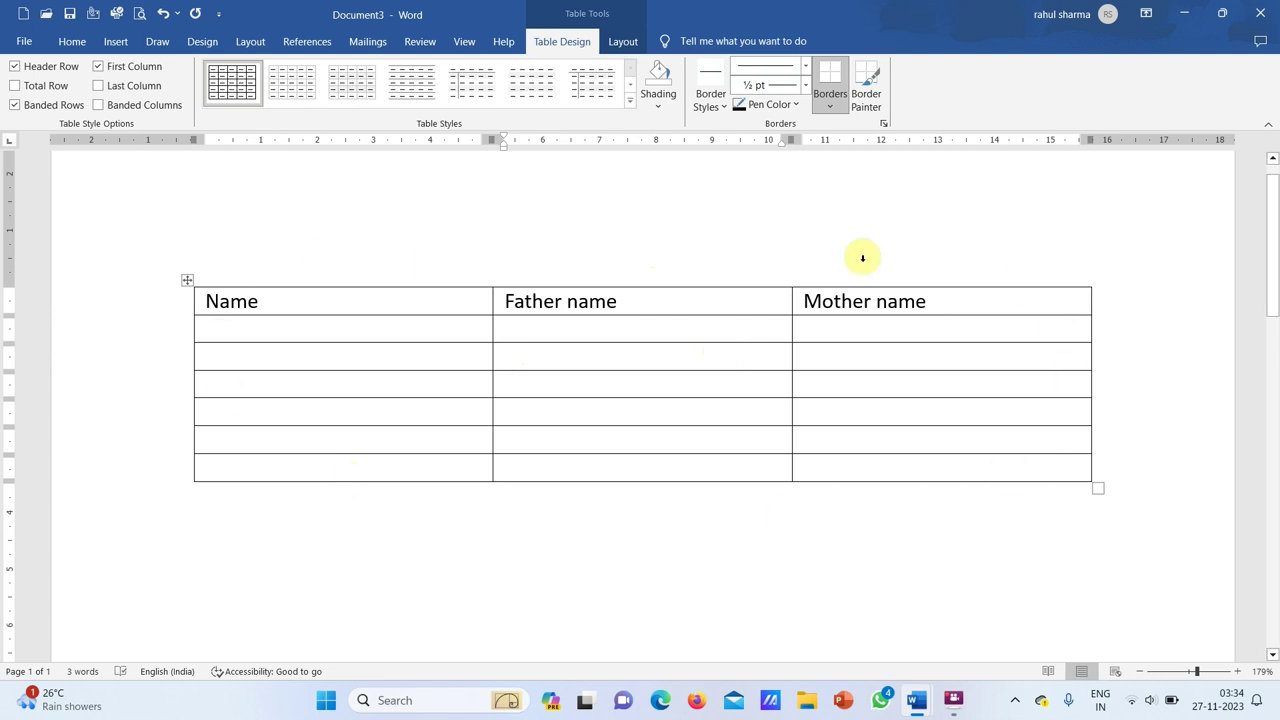
{"action": "left_click", "coordinate": [400, 267]}
{"action": "left_click", "coordinate": [631, 262]}
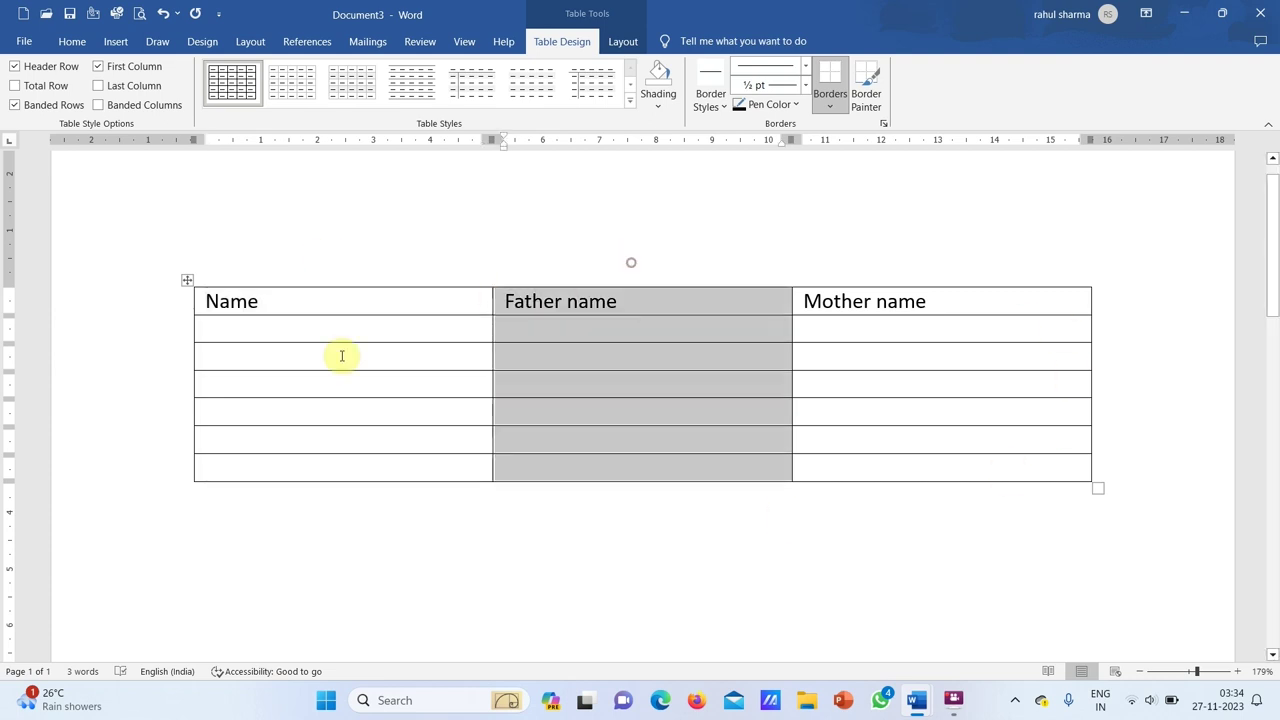
{"action": "left_click", "coordinate": [164, 386]}
{"action": "left_click", "coordinate": [563, 418]}
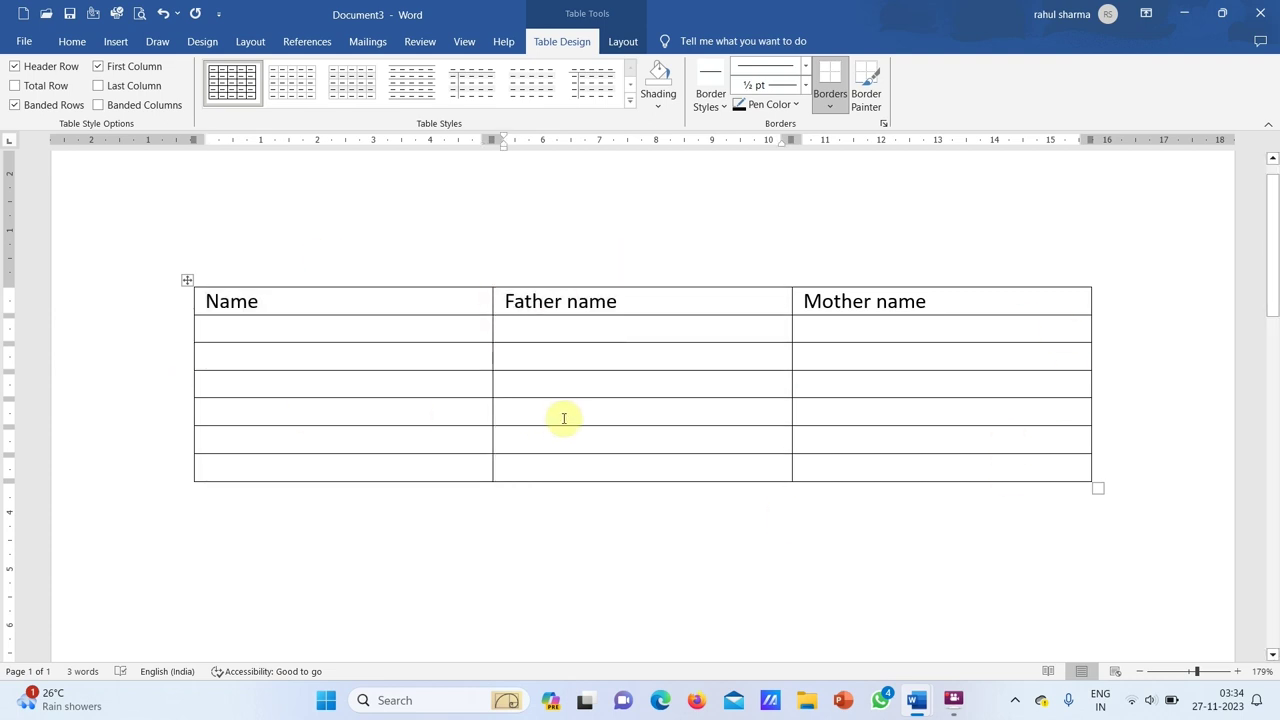
{"action": "left_click", "coordinate": [431, 559]}
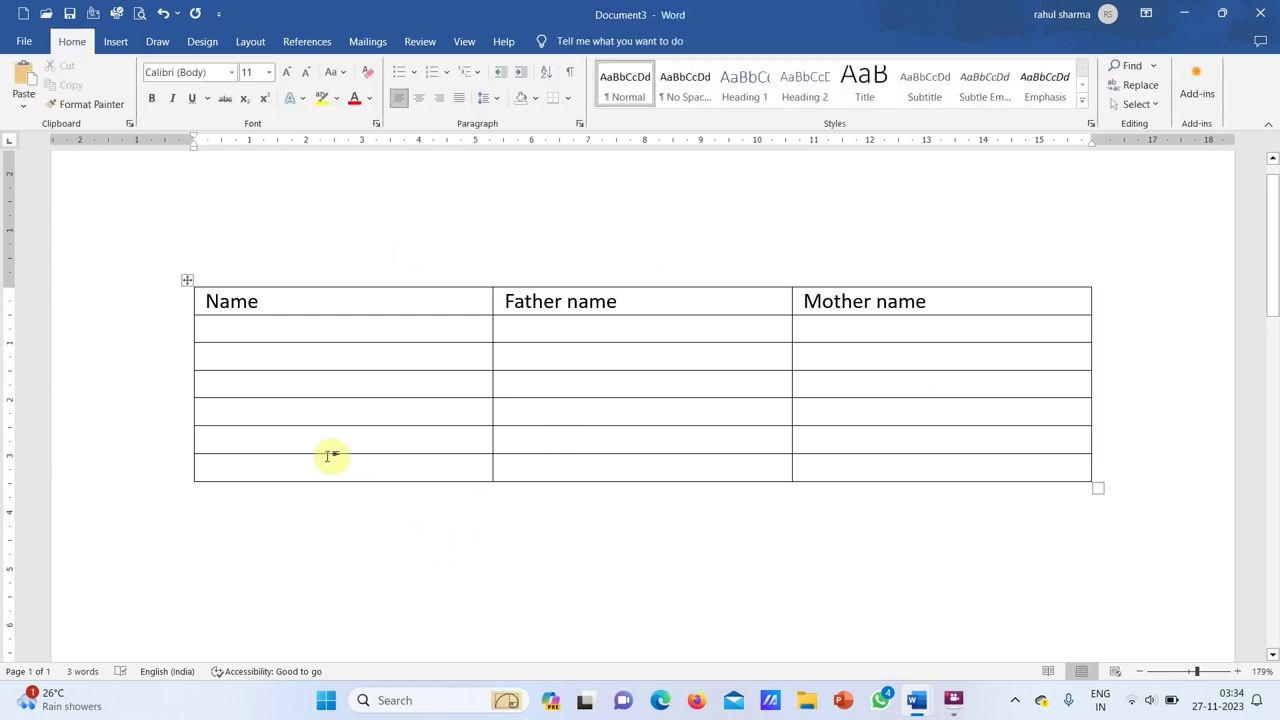
Enter Raj, Vinay, Amit and Anand with their parents' names, then select the whole table.
{"action": "left_click", "coordinate": [280, 328]}
{"action": "type", "text": "Raj"}
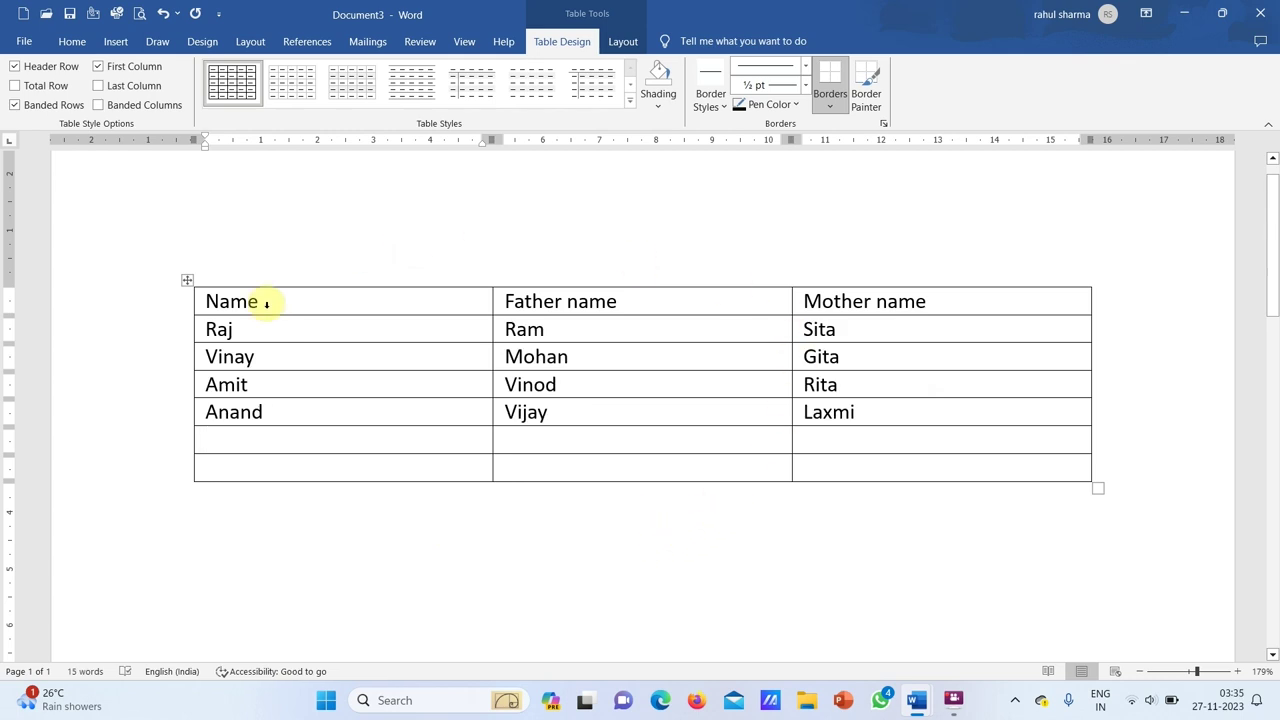
{"action": "left_click", "coordinate": [187, 281]}
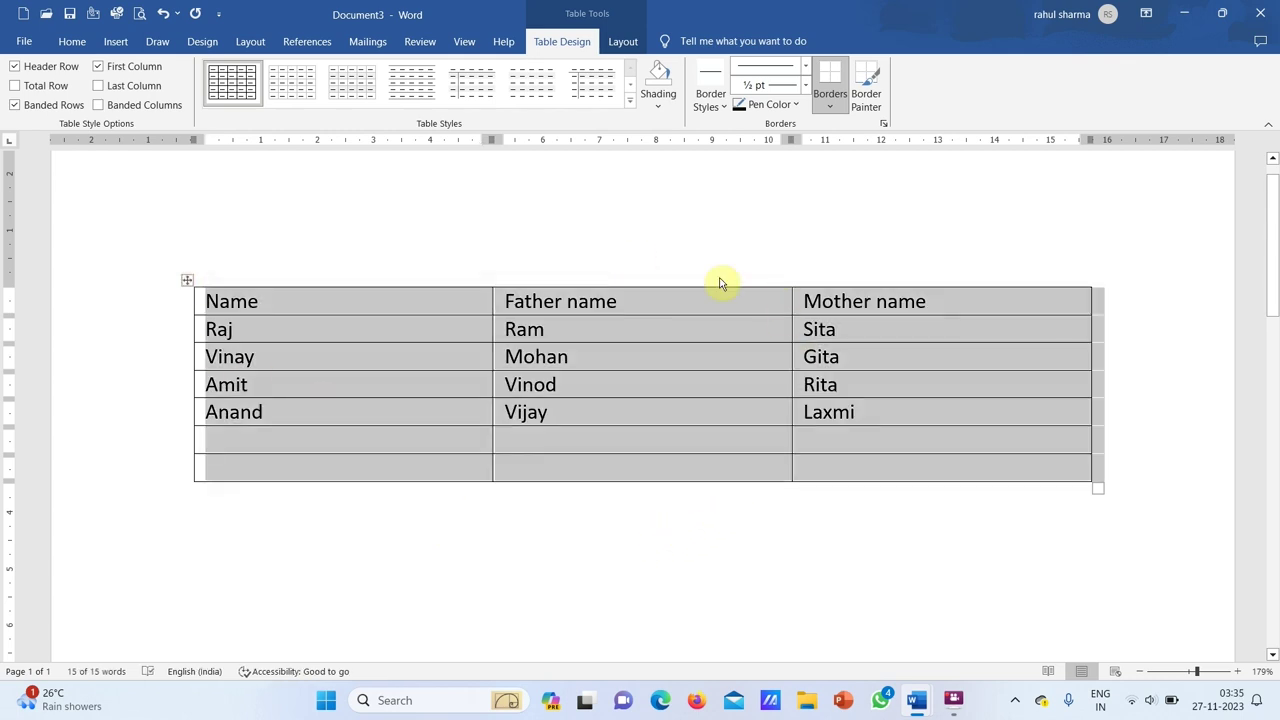
{"action": "left_click", "coordinate": [625, 432]}
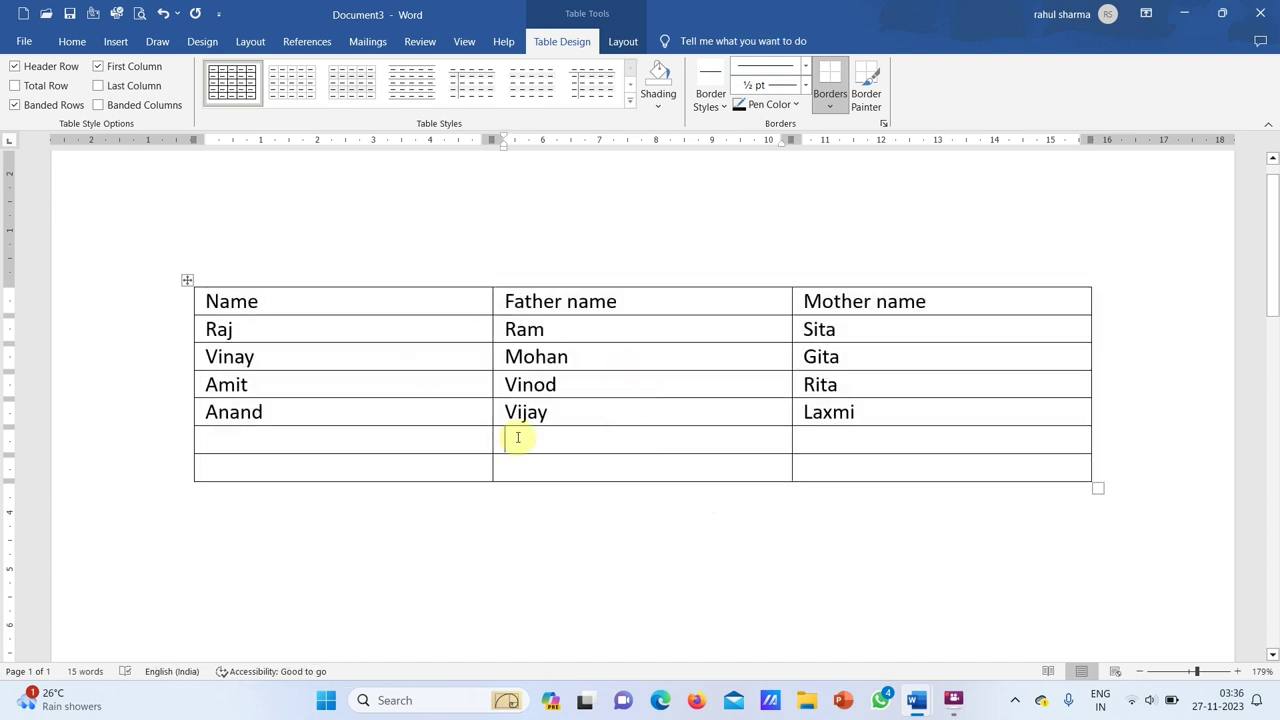
{"action": "left_click", "coordinate": [187, 280]}
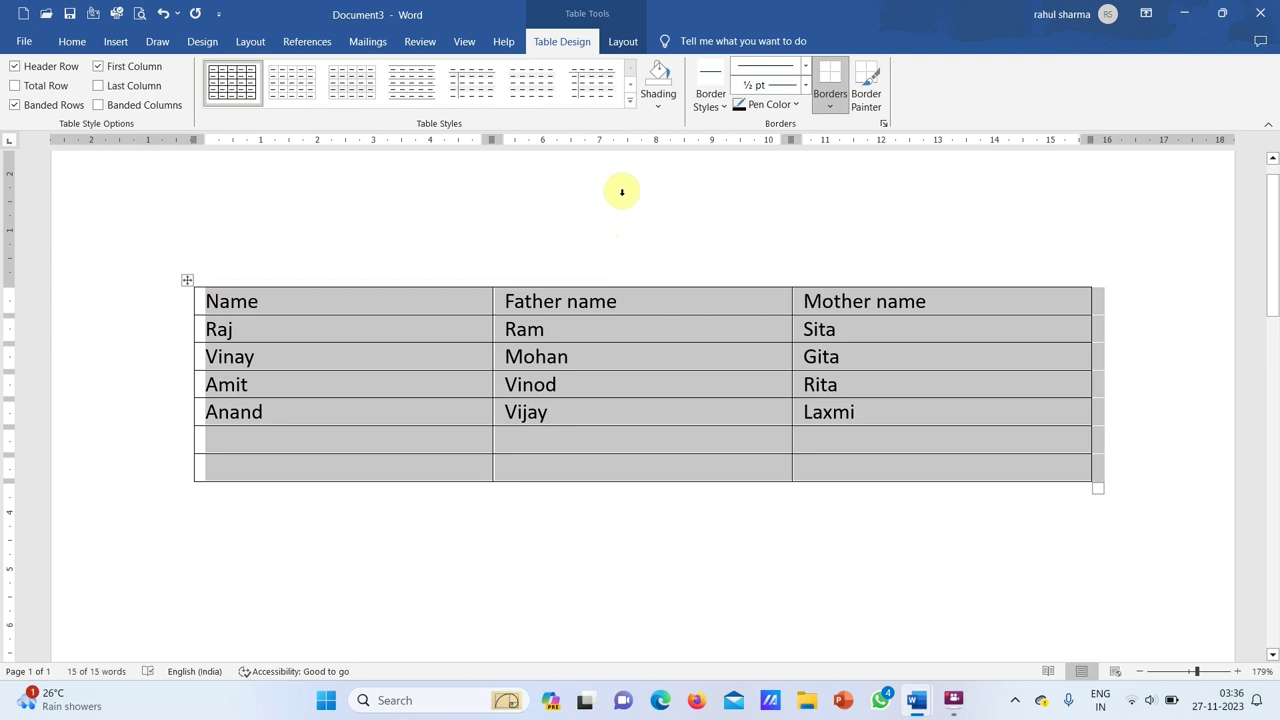
Convert the selected names table to text, separating the columns with tabs.
{"action": "left_click", "coordinate": [626, 44]}
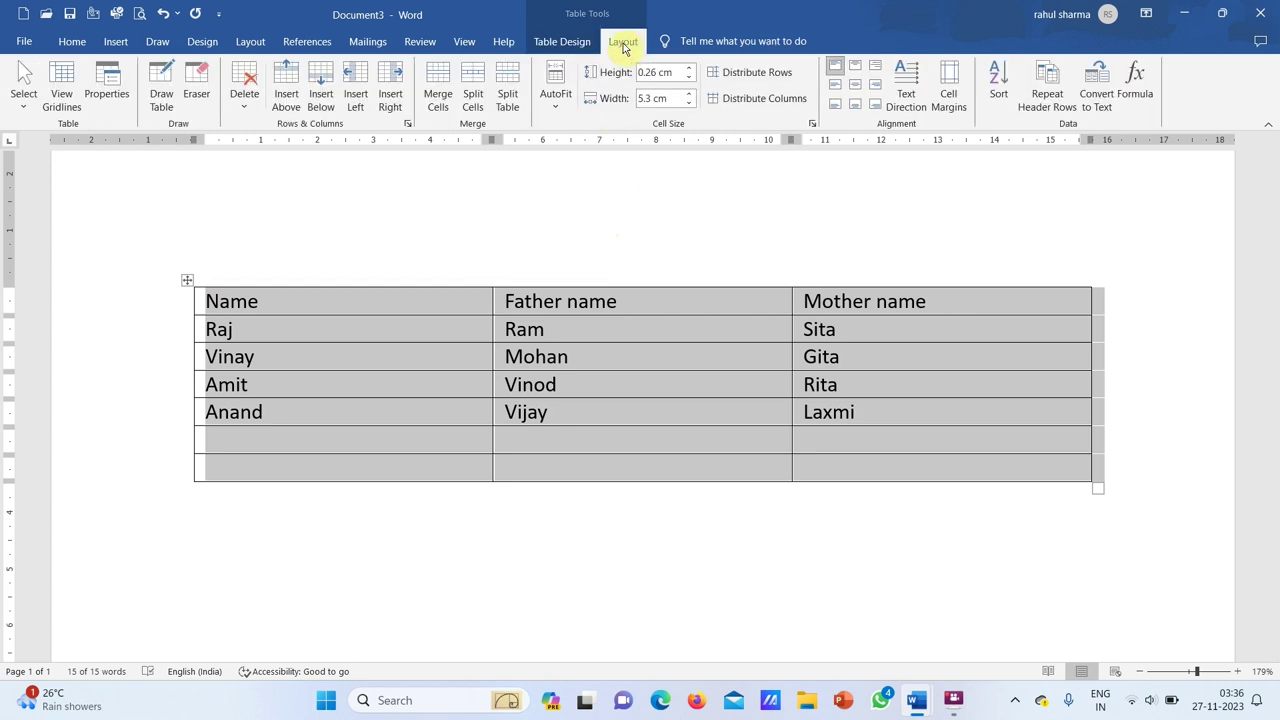
{"action": "left_click", "coordinate": [1097, 93]}
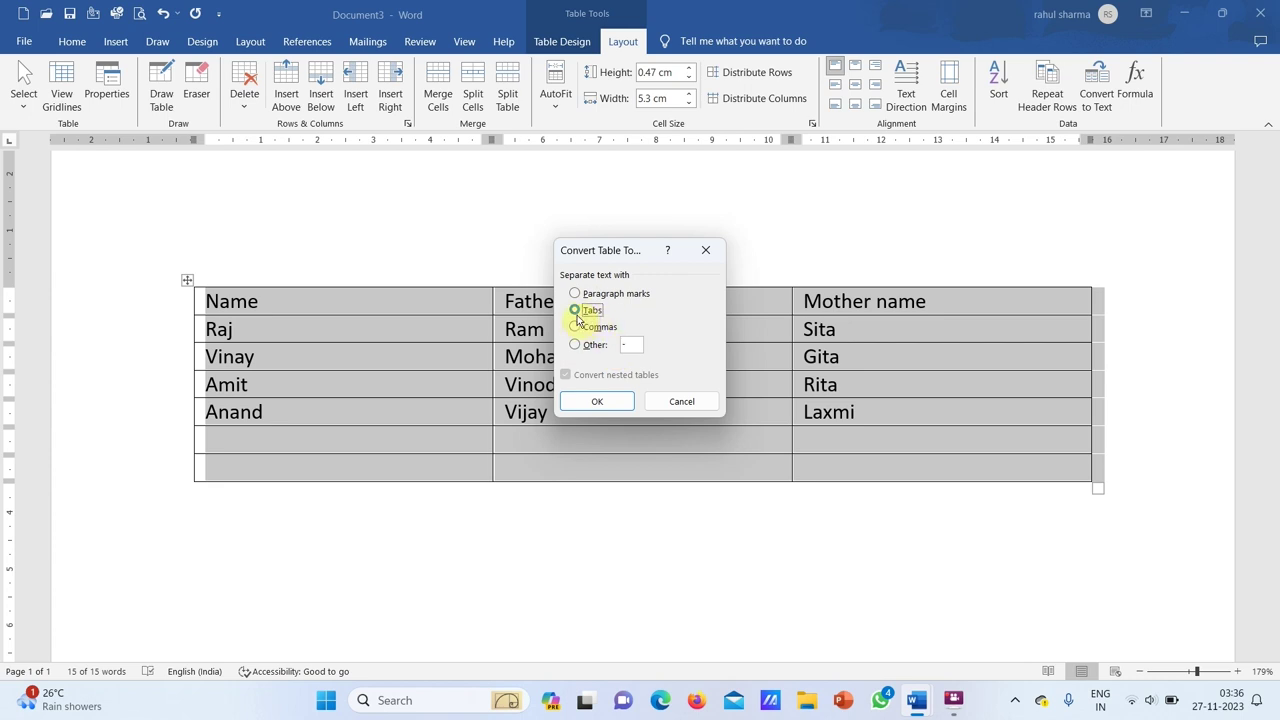
{"action": "left_click", "coordinate": [594, 403]}
{"action": "left_click", "coordinate": [908, 510]}
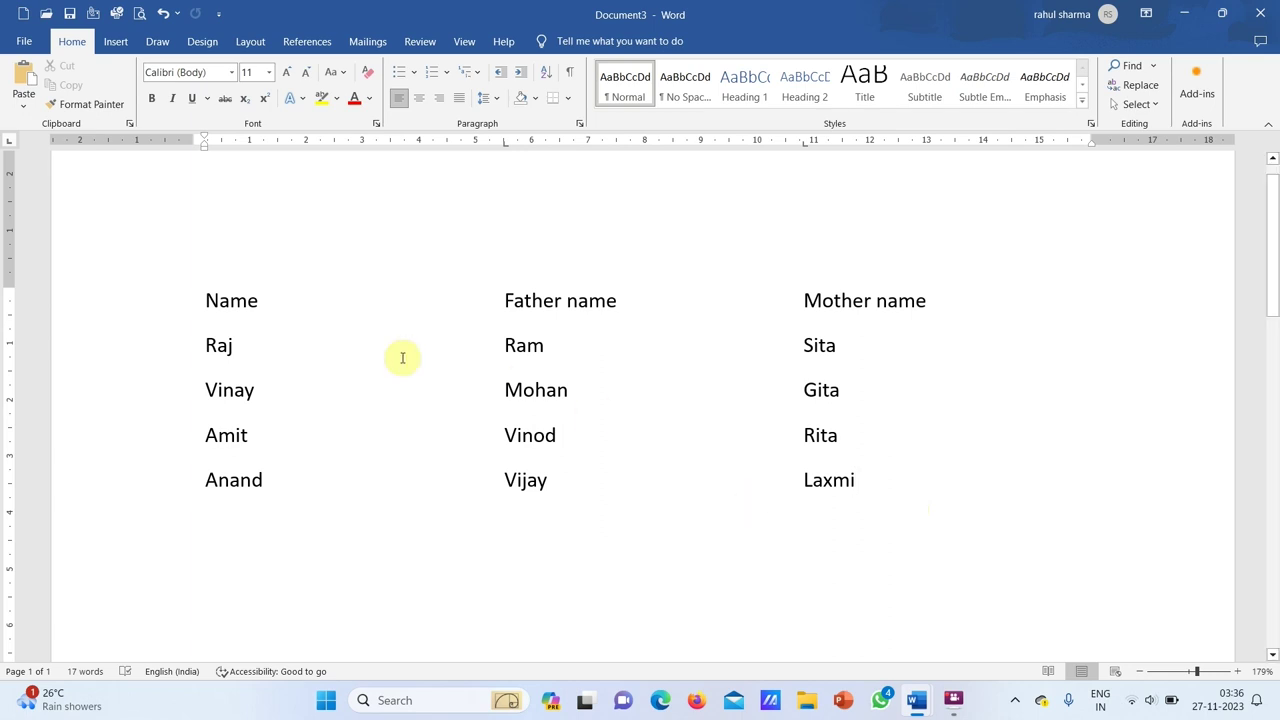
Select the five name lines and convert them into a 3-column table split at tabs.
{"action": "left_click_drag", "start_coordinate": [116, 299], "coordinate": [130, 480]}
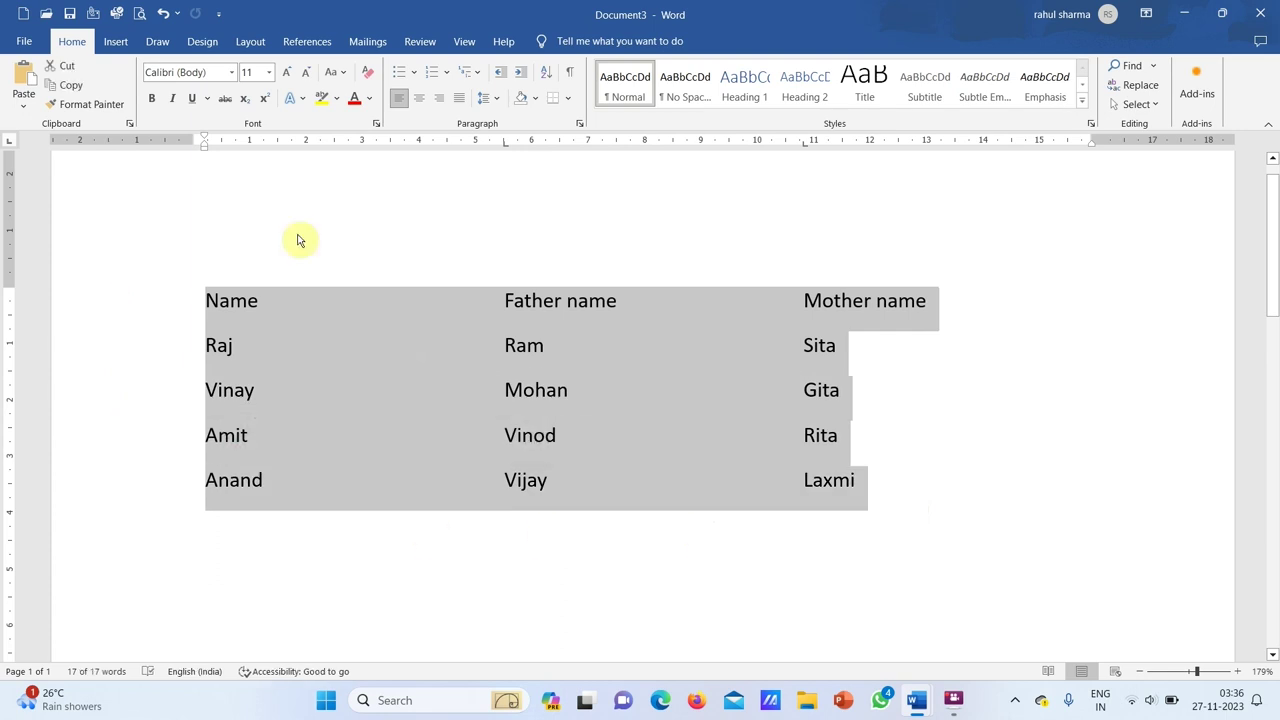
{"action": "left_click", "coordinate": [116, 41]}
{"action": "left_click", "coordinate": [136, 104]}
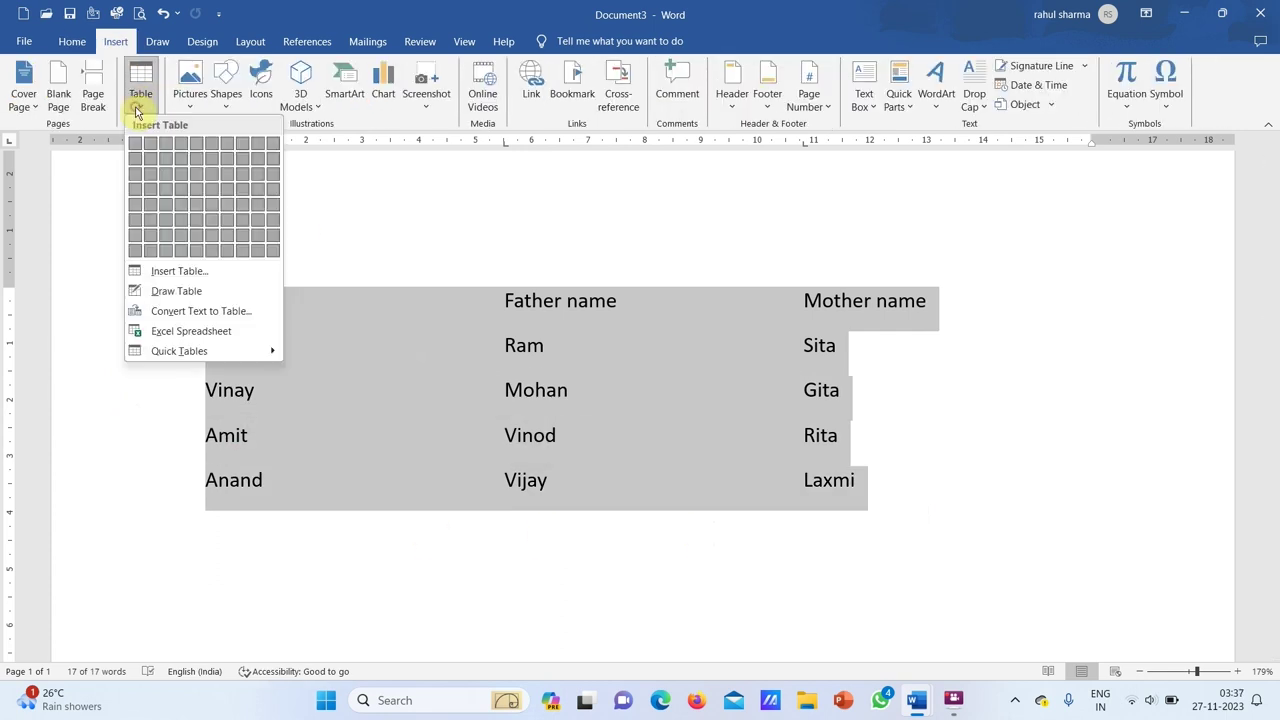
{"action": "left_click", "coordinate": [169, 321]}
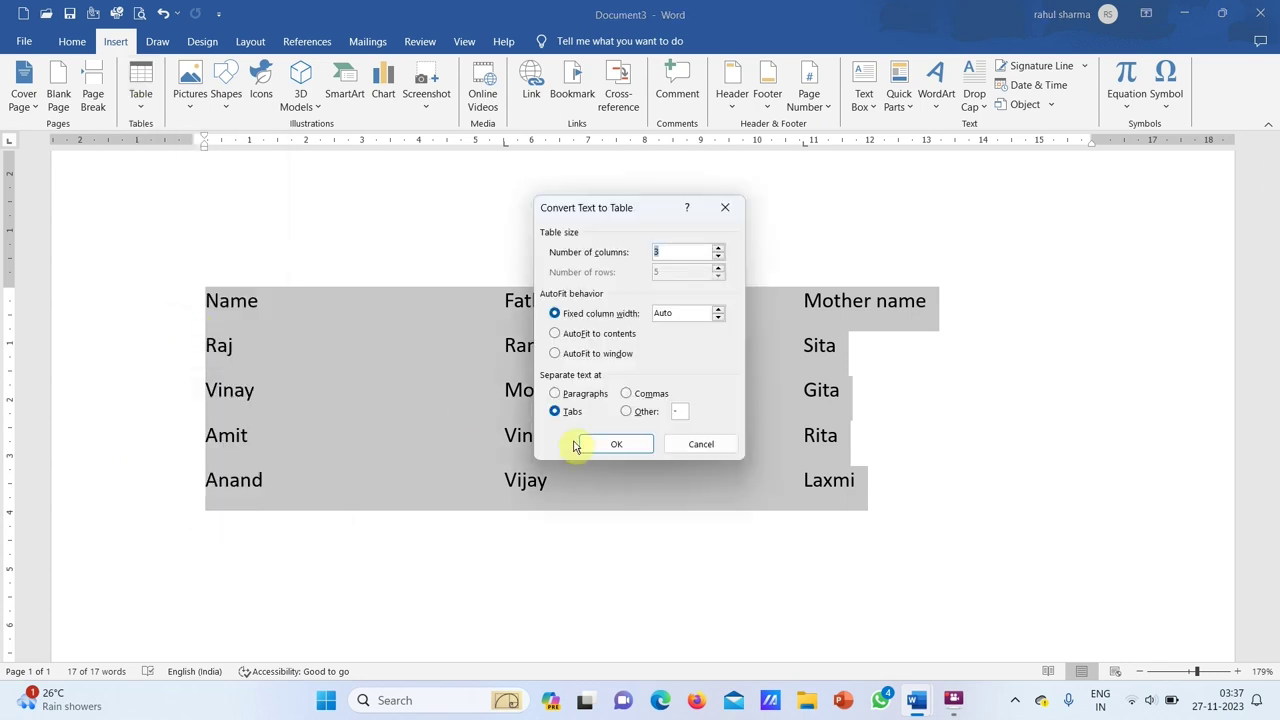
{"action": "left_click", "coordinate": [618, 445]}
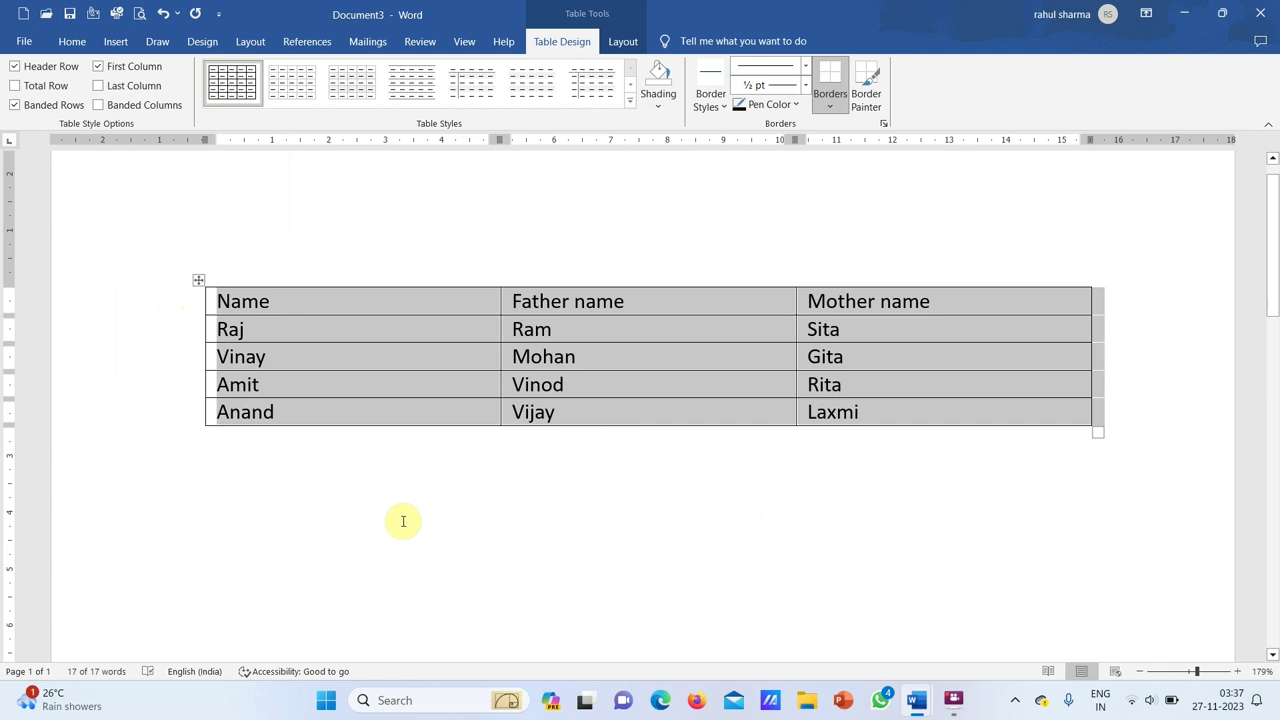
{"action": "left_click", "coordinate": [403, 521]}
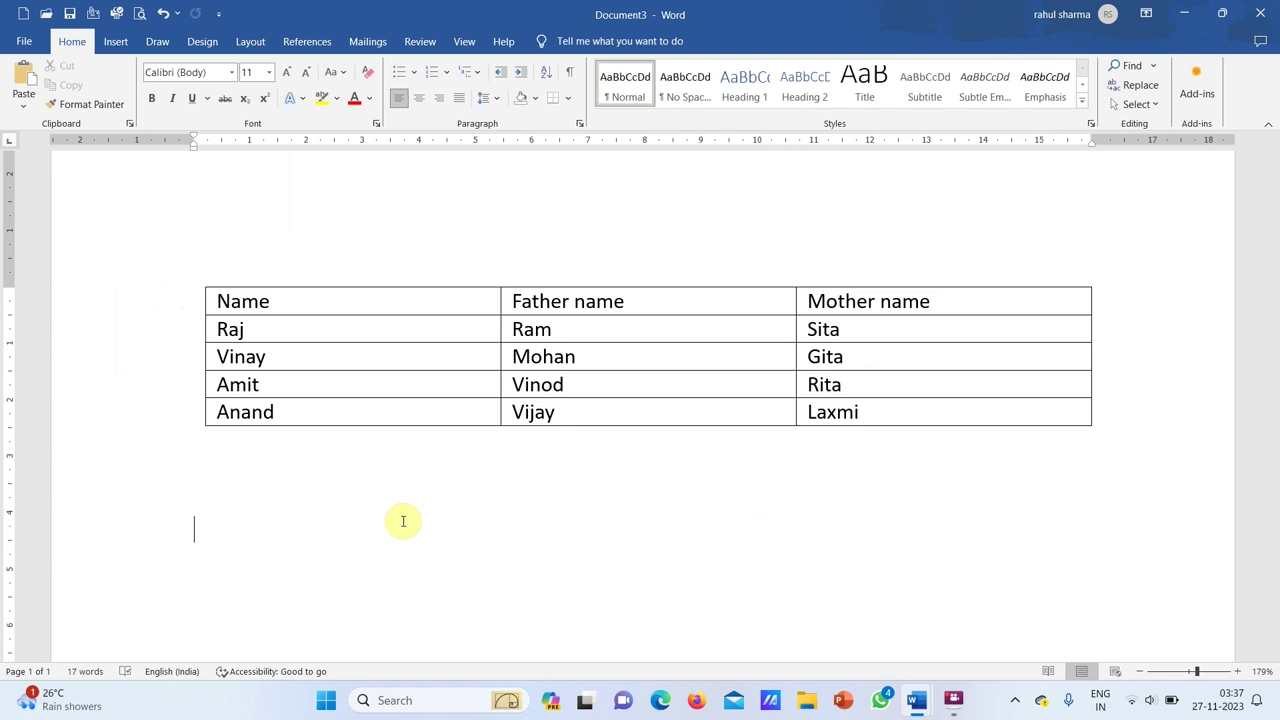
Try plain banded, orange and blue grid styles, then apply the gold banded grid style.
{"action": "left_click", "coordinate": [355, 333]}
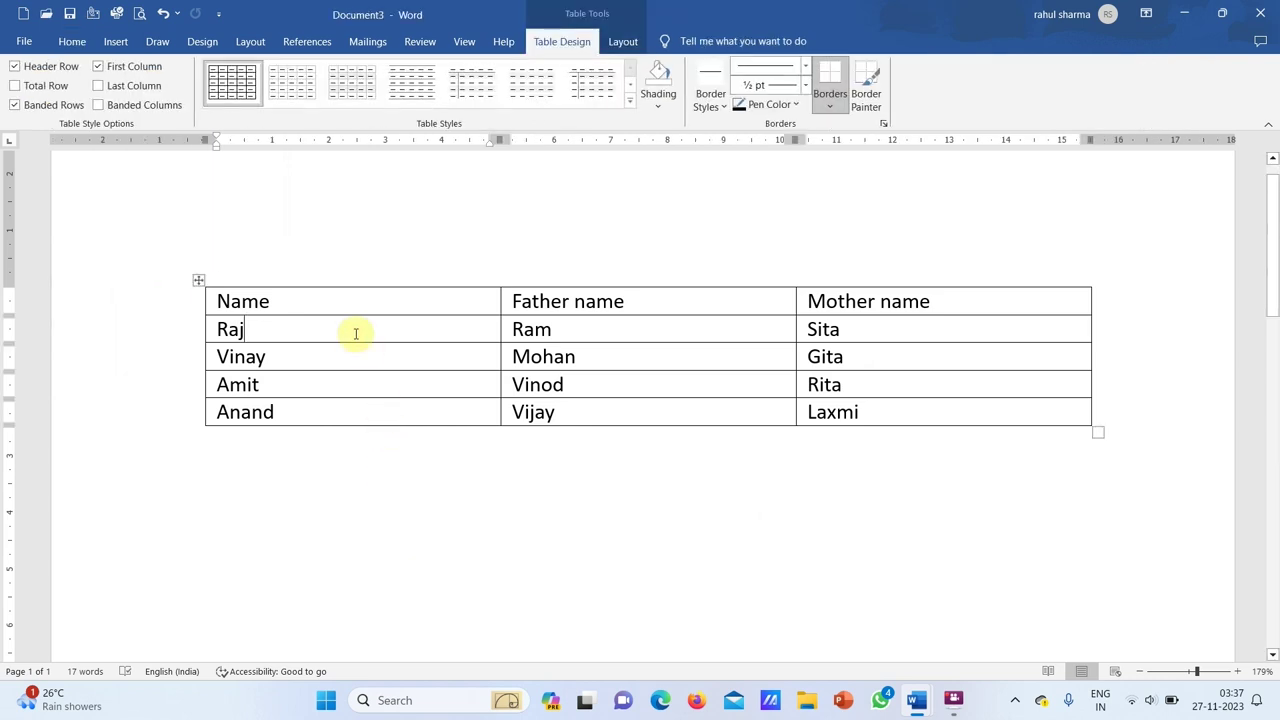
{"action": "left_click", "coordinate": [508, 402]}
{"action": "left_click", "coordinate": [457, 363]}
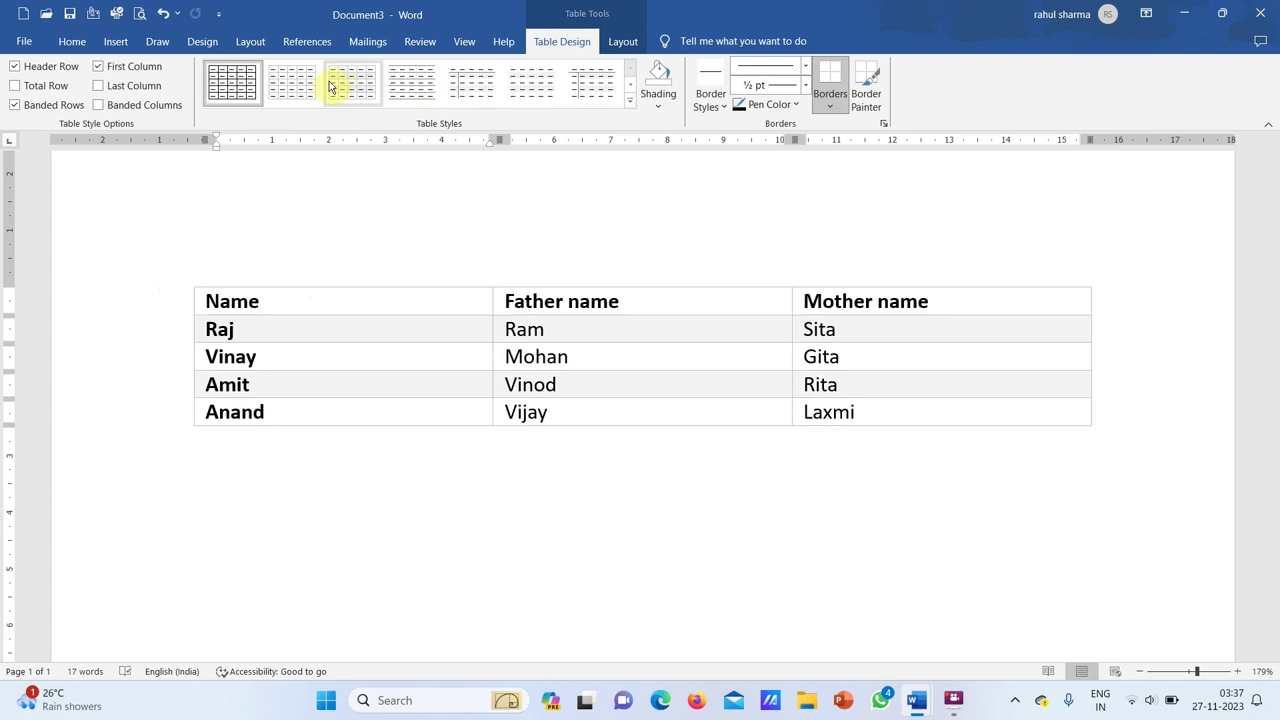
{"action": "left_click", "coordinate": [460, 88]}
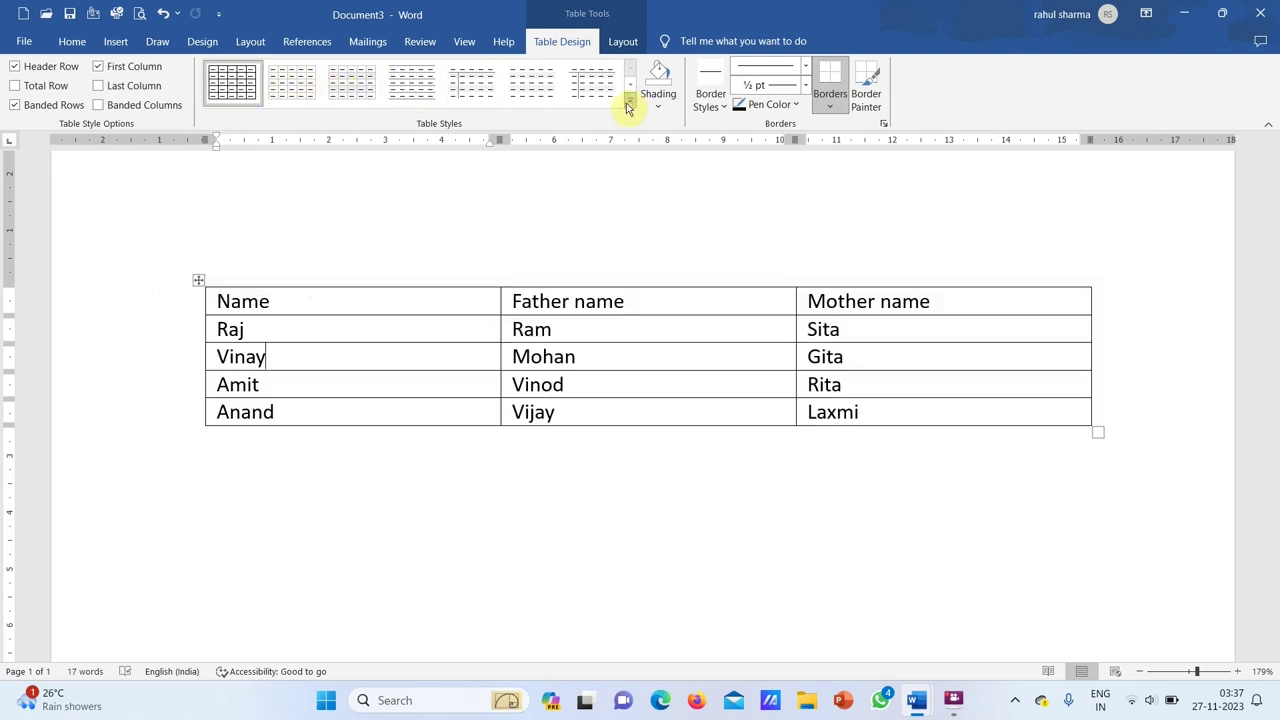
{"action": "left_click", "coordinate": [628, 101]}
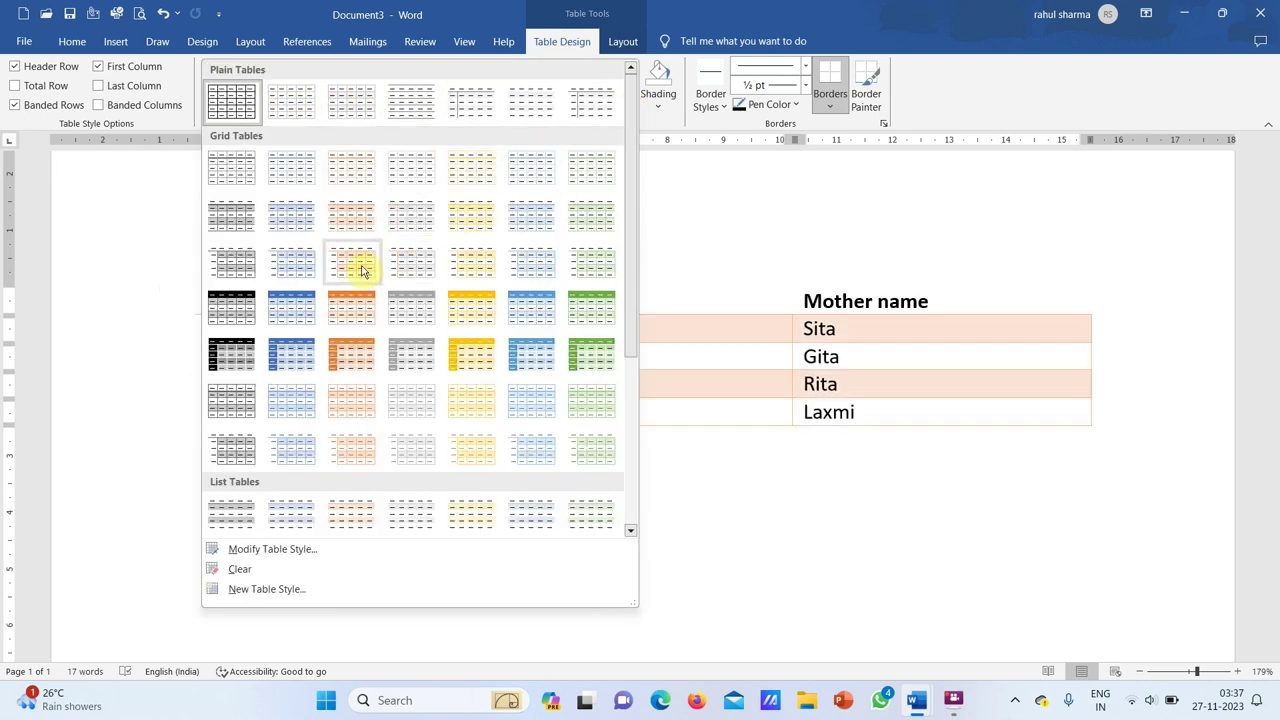
{"action": "left_click", "coordinate": [347, 304]}
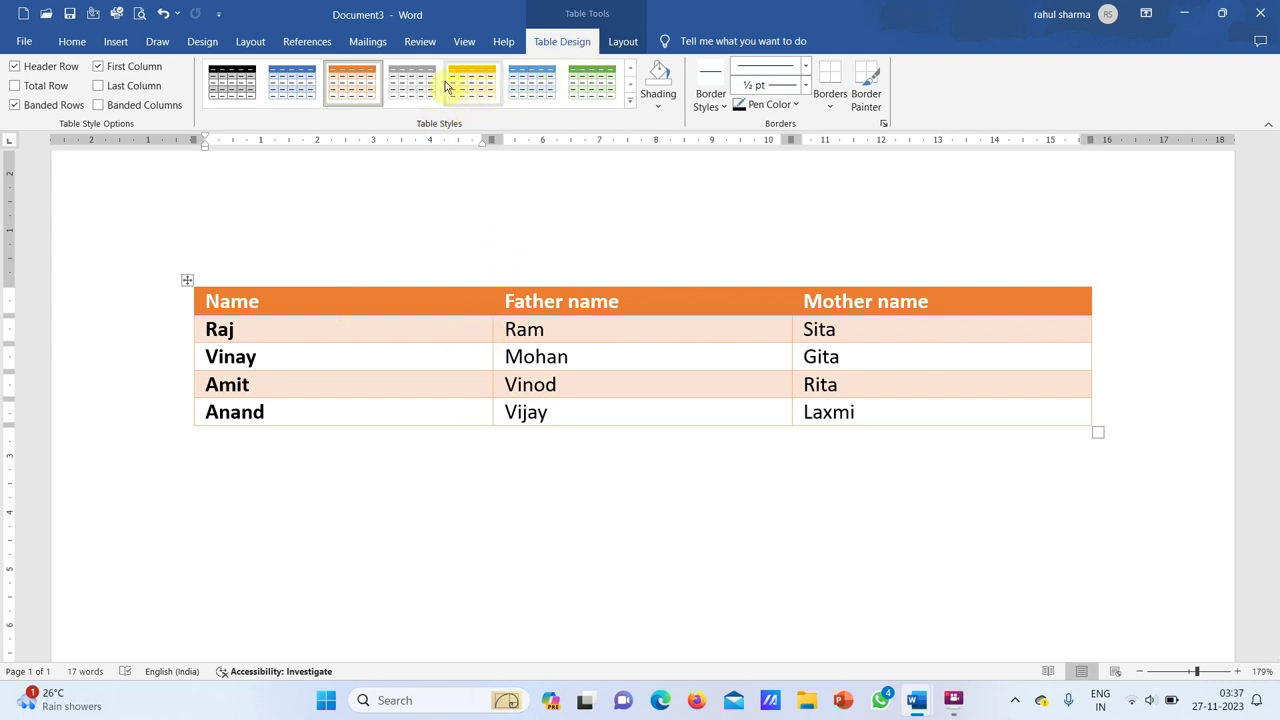
{"action": "left_click", "coordinate": [540, 86]}
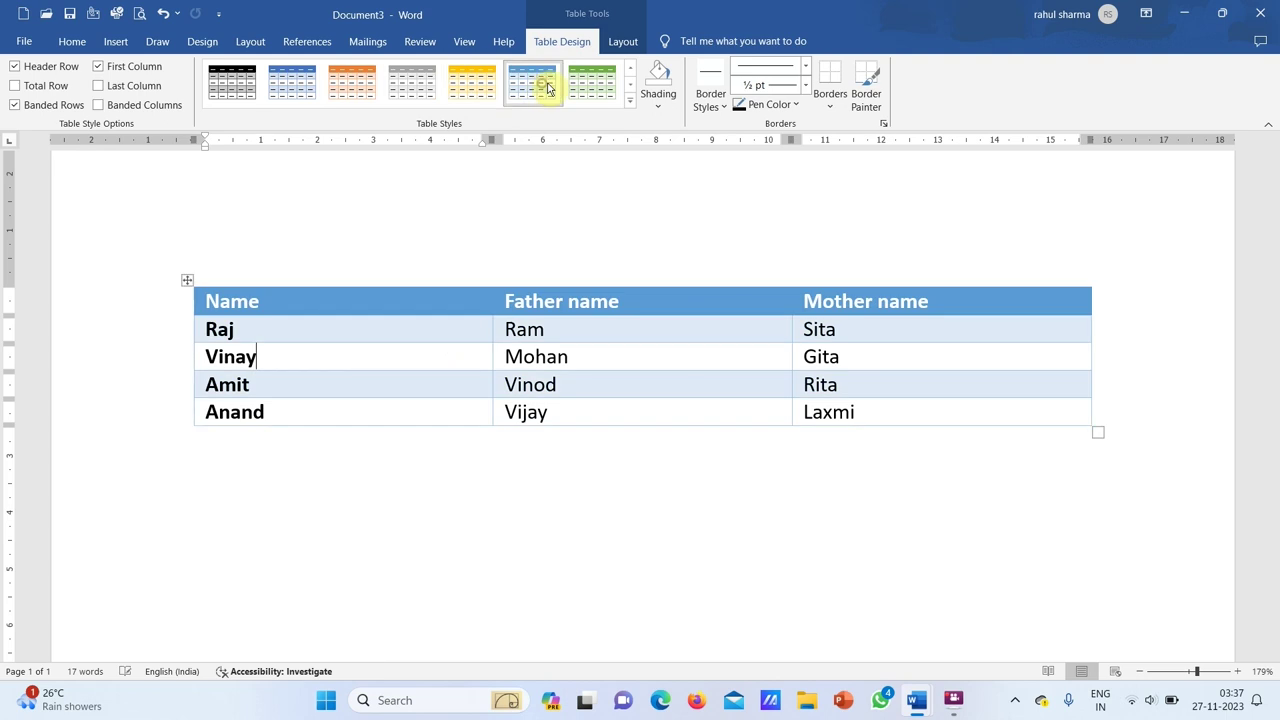
{"action": "left_click", "coordinate": [630, 100]}
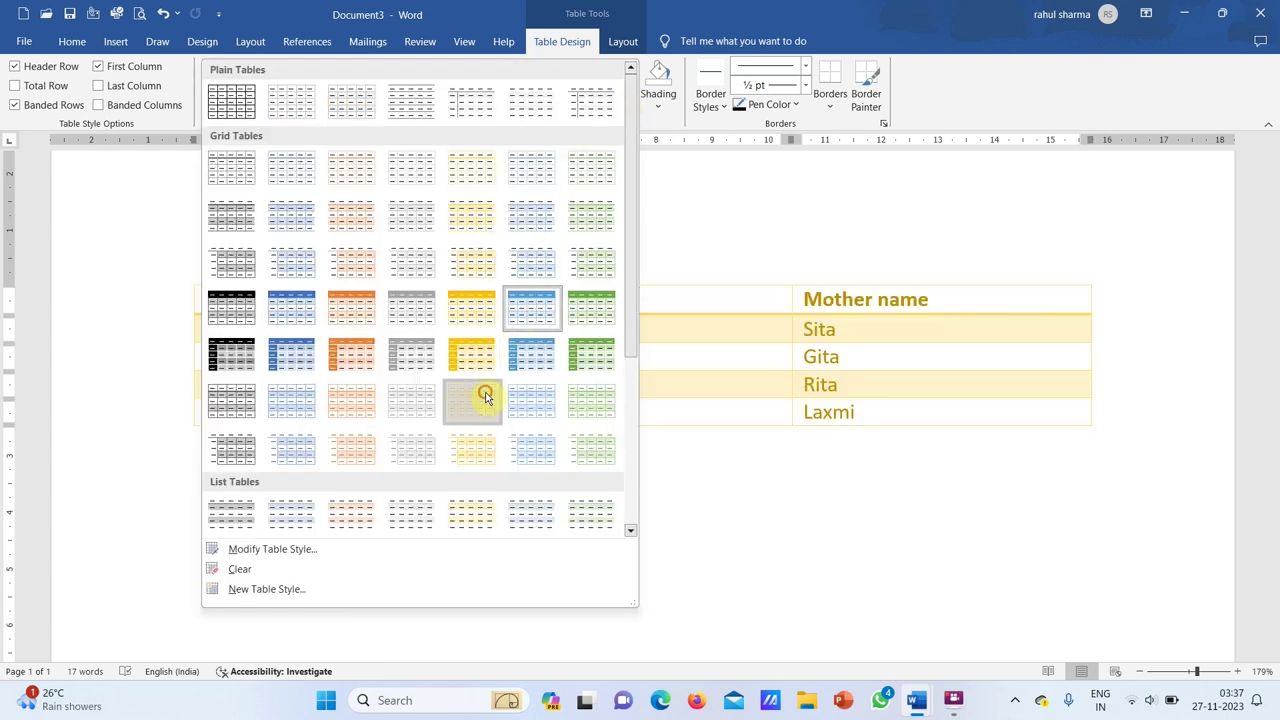
{"action": "left_click", "coordinate": [484, 396]}
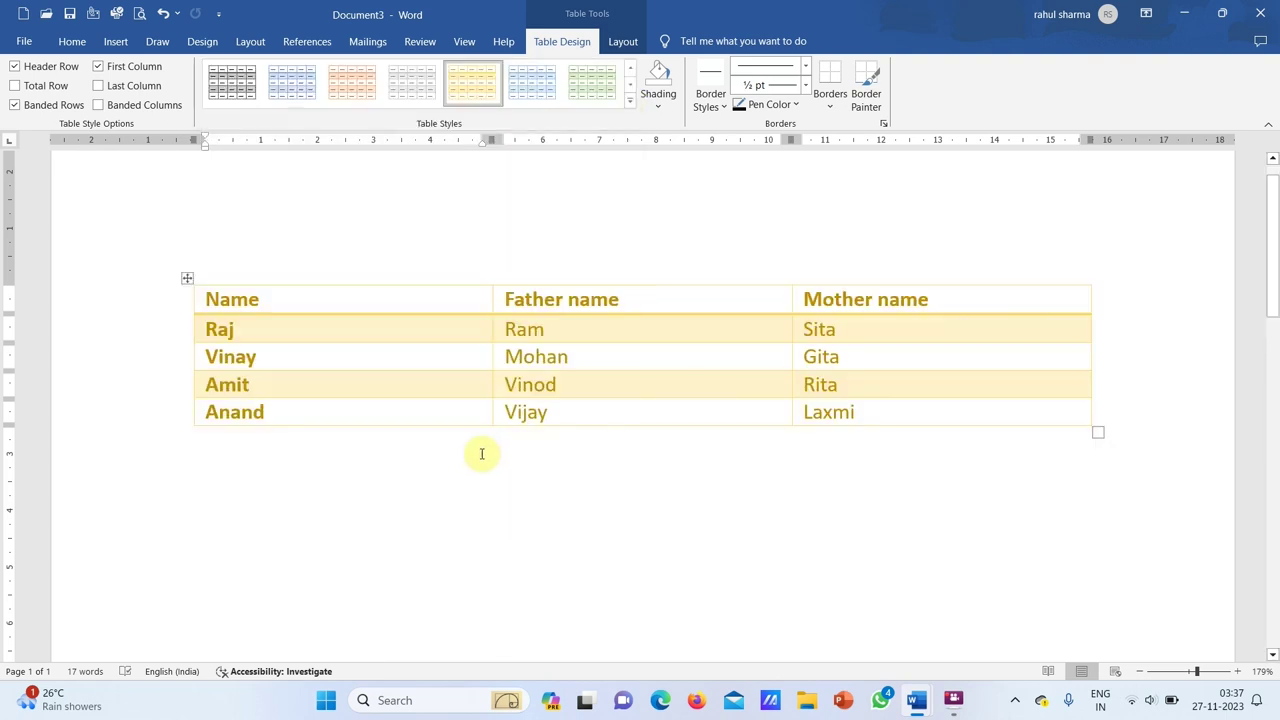
Step out to review the styling, then return the caret to the Mother name header.
{"action": "double_click", "coordinate": [400, 483]}
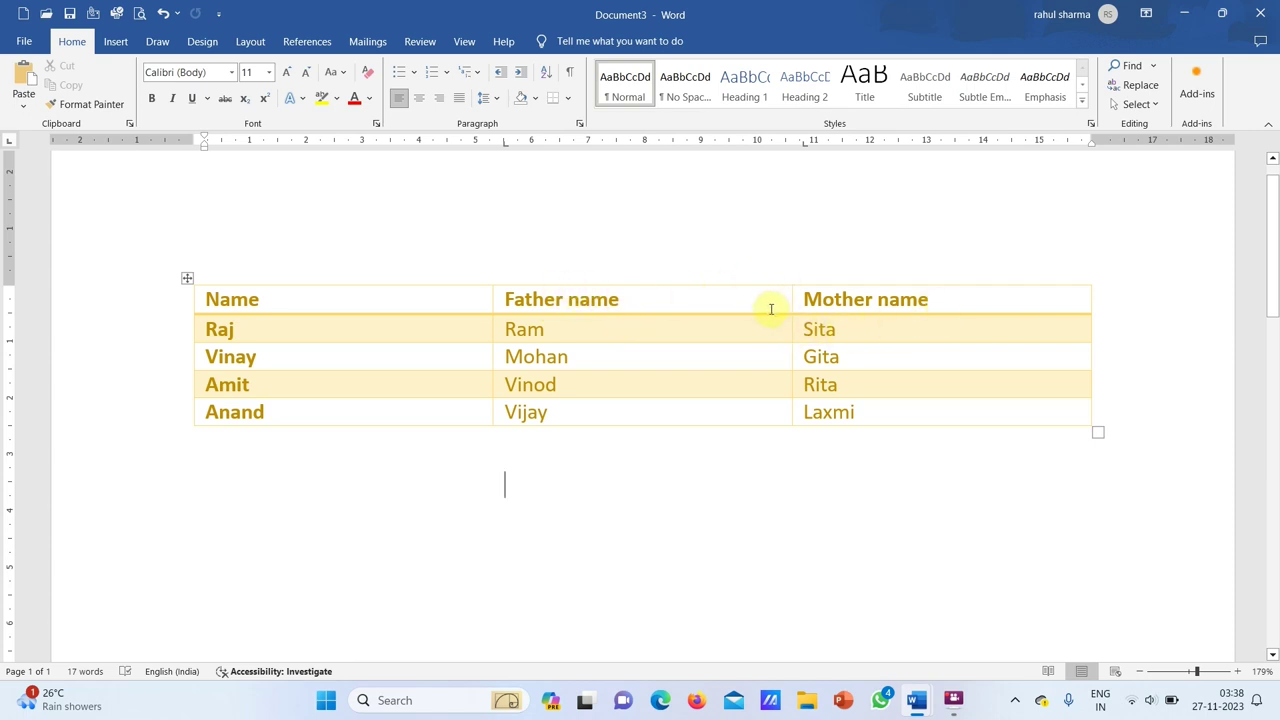
{"action": "left_click", "coordinate": [955, 298]}
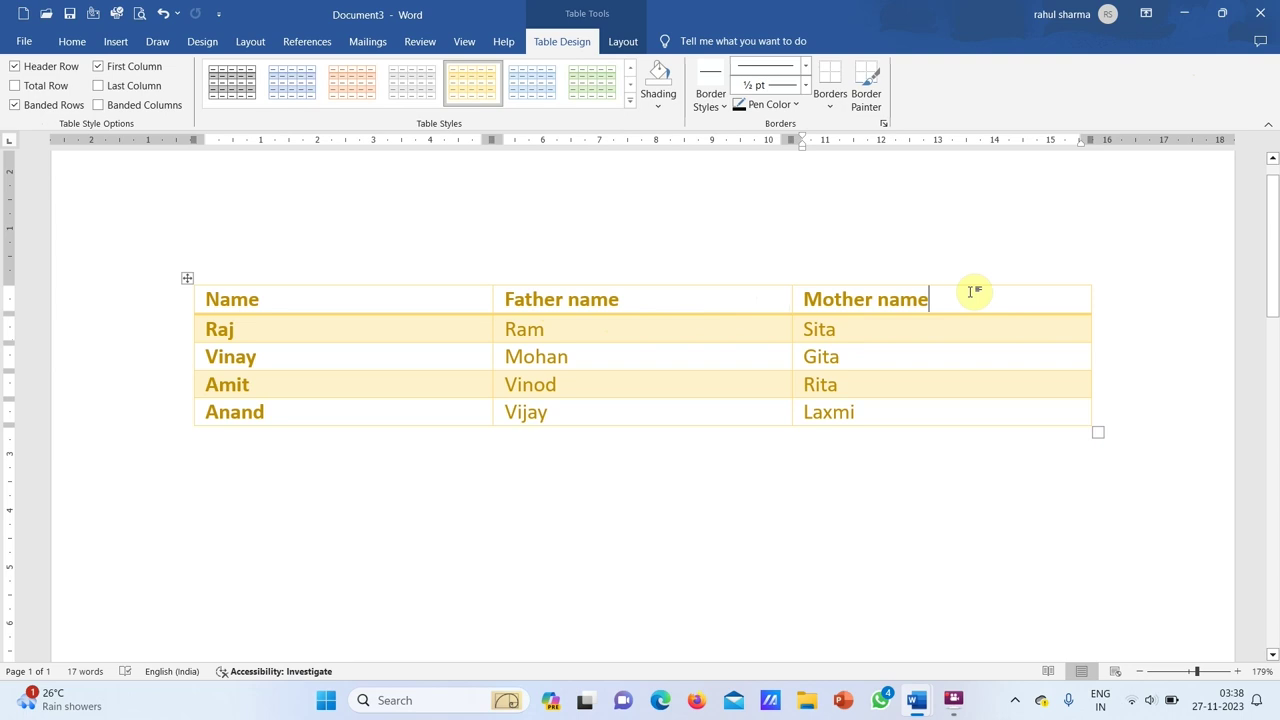
{"action": "left_click", "coordinate": [622, 42]}
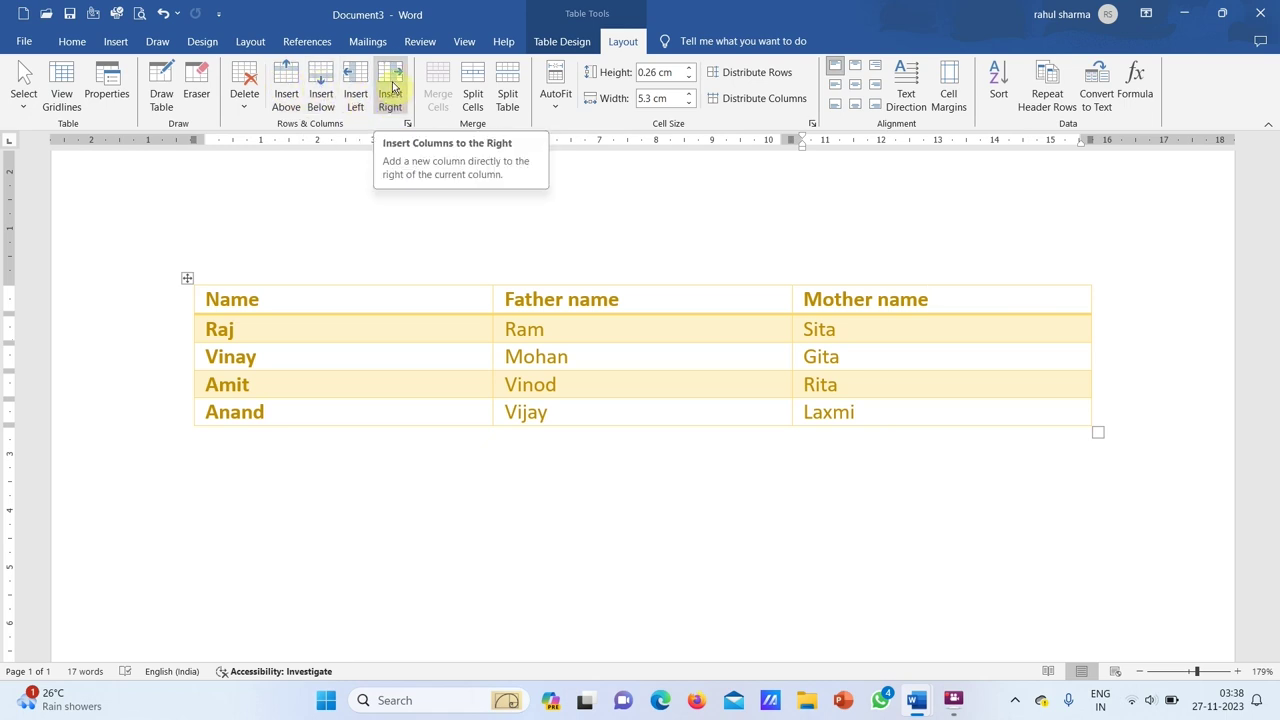
Insert a column right of Mother name and type the header DOB.
{"action": "left_click", "coordinate": [836, 299]}
{"action": "left_click", "coordinate": [943, 299]}
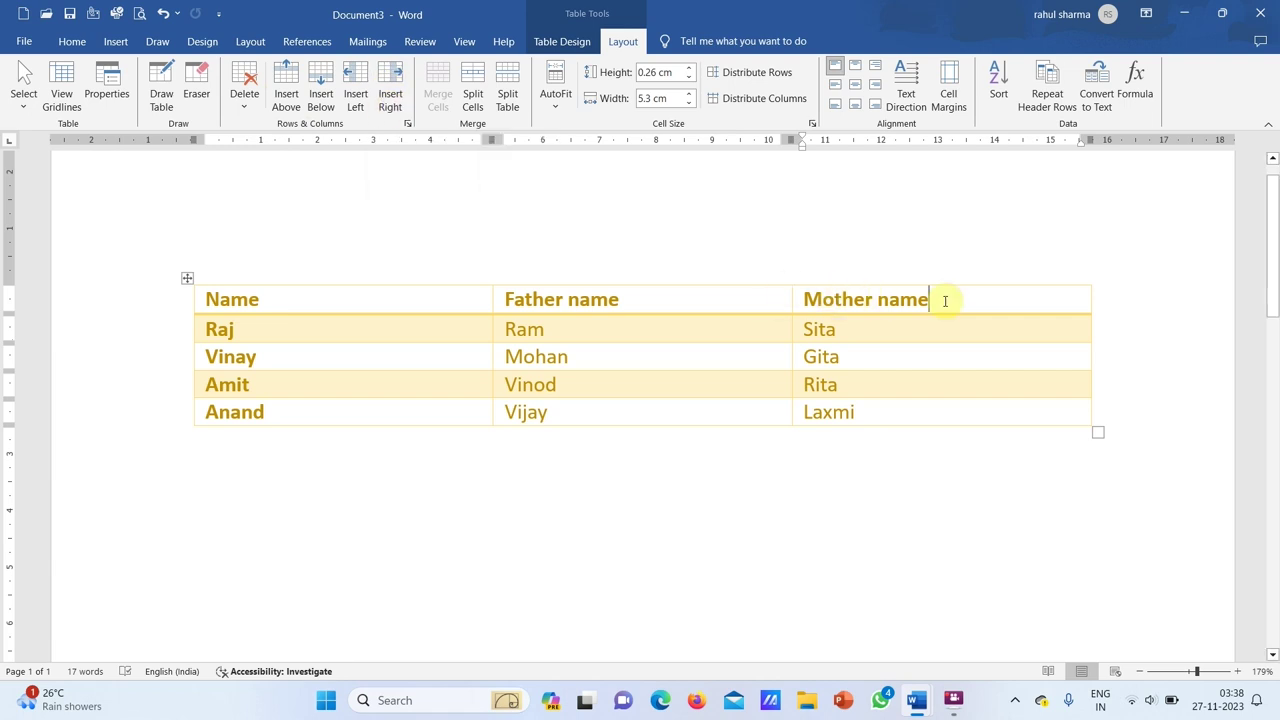
{"action": "left_click", "coordinate": [390, 100]}
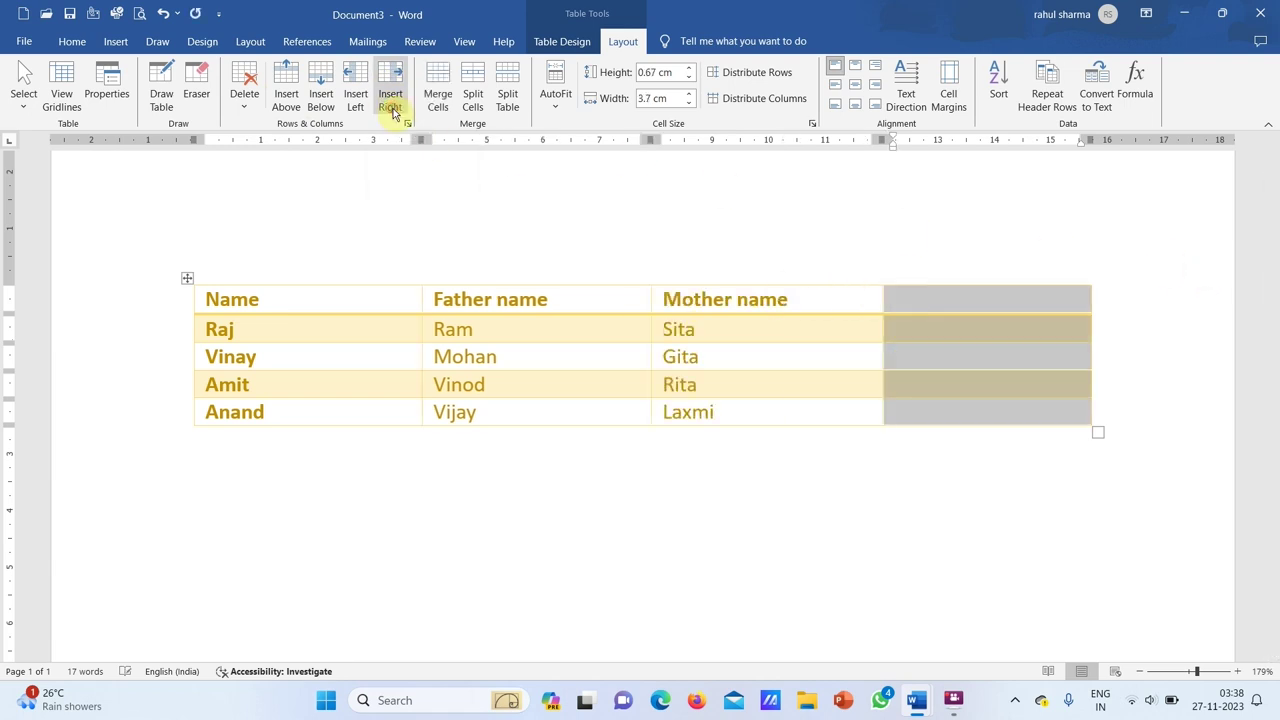
{"action": "left_click", "coordinate": [930, 301]}
{"action": "type", "text": "DOB"}
{"action": "left_click", "coordinate": [925, 330]}
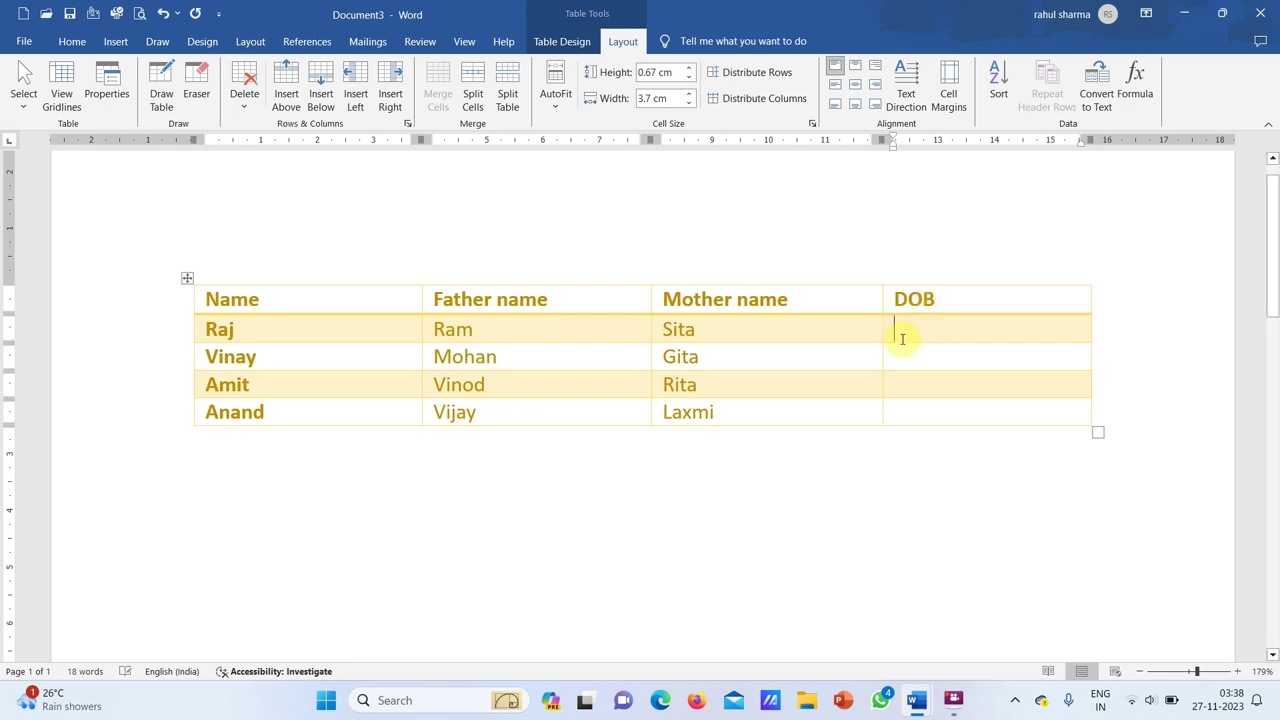
{"action": "left_click", "coordinate": [484, 299]}
{"action": "left_click", "coordinate": [812, 294]}
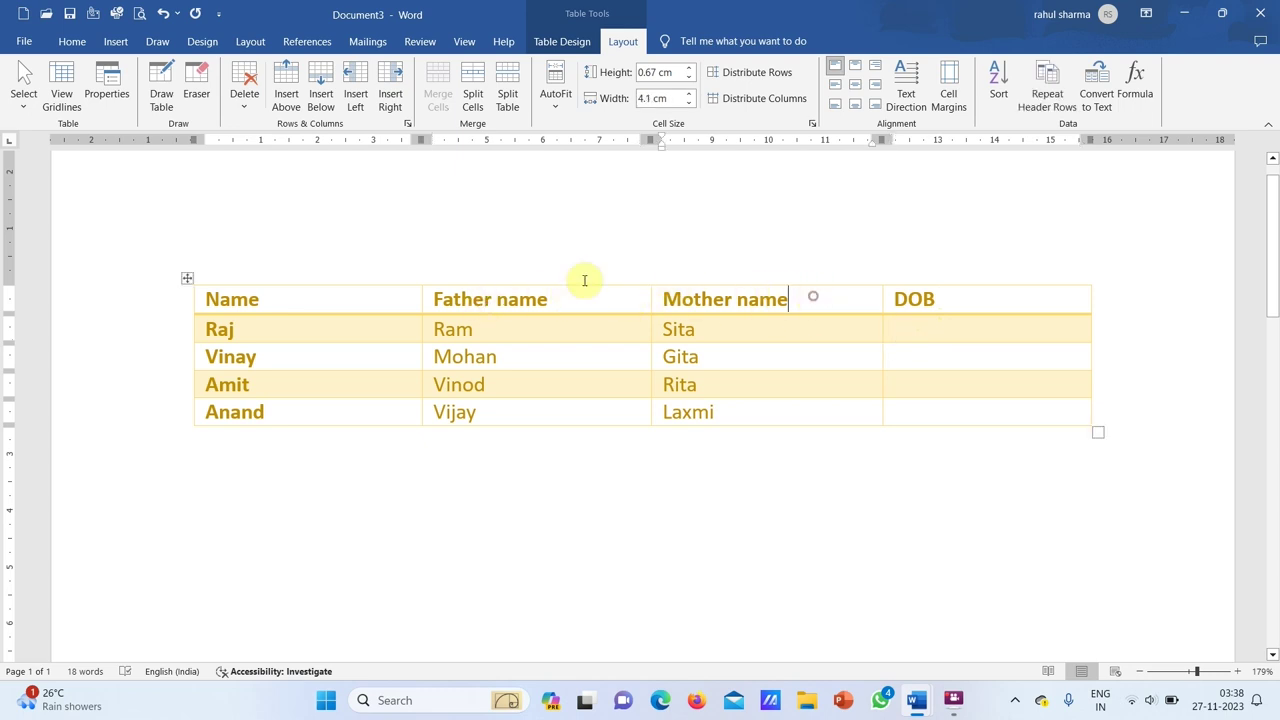
{"action": "left_click", "coordinate": [557, 299]}
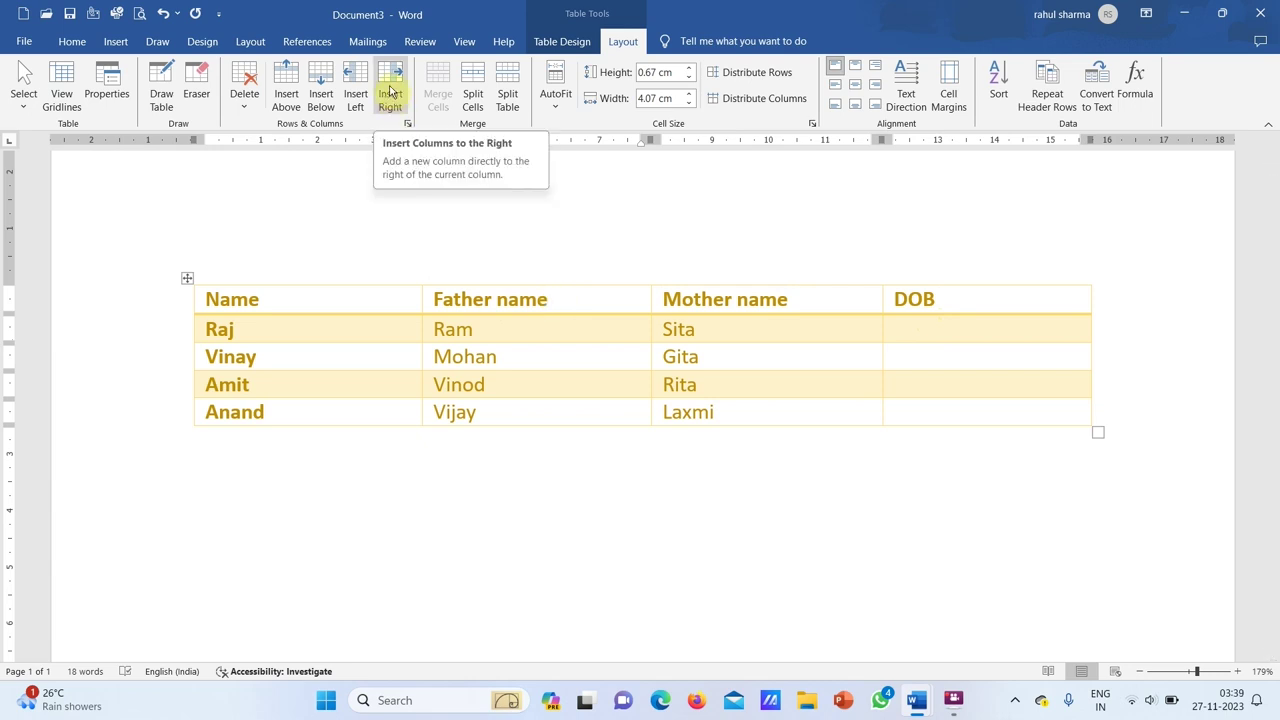
Insert an empty column left of Mother name and select the whole new column.
{"action": "left_click", "coordinate": [828, 299]}
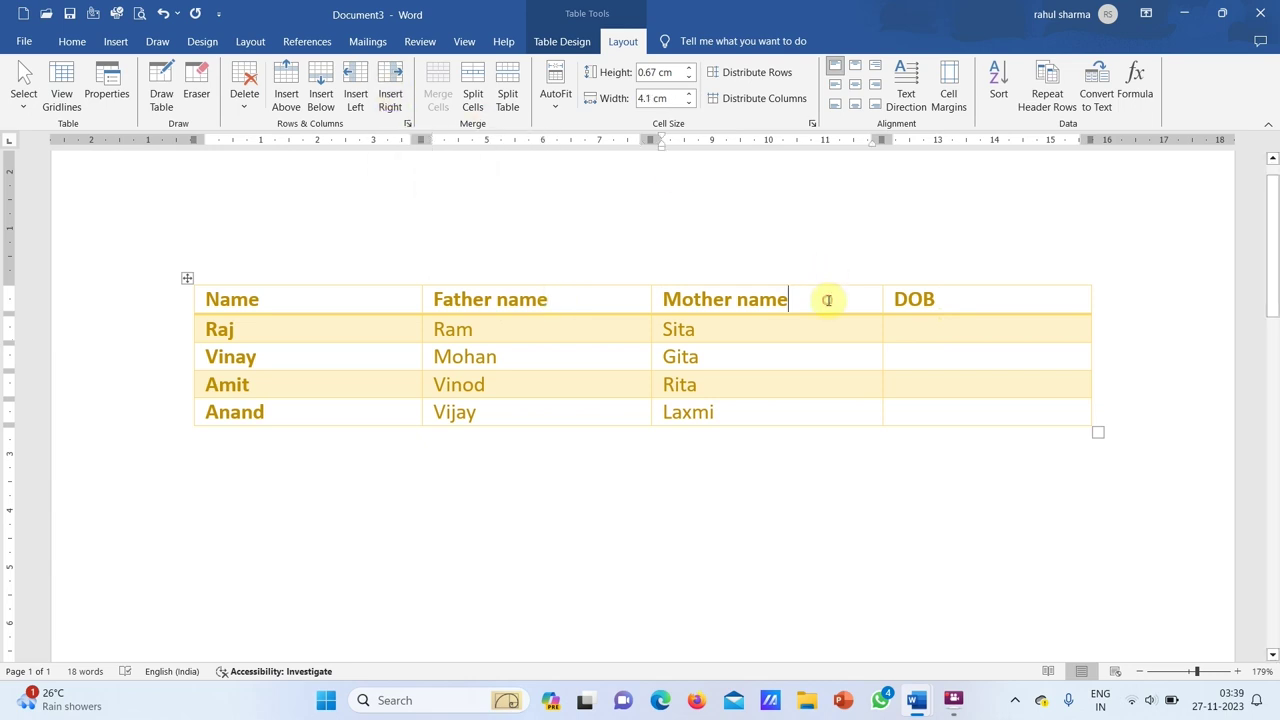
{"action": "left_click", "coordinate": [357, 93]}
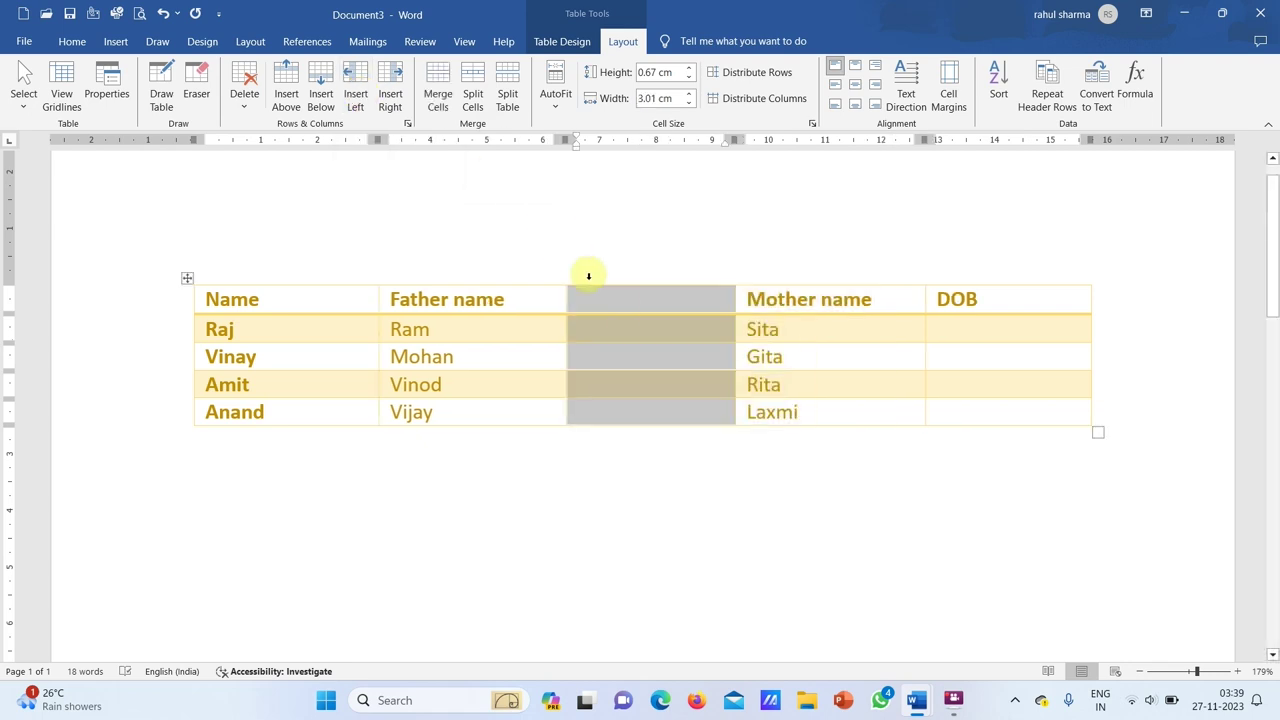
{"action": "left_click", "coordinate": [617, 309]}
{"action": "left_click", "coordinate": [650, 374]}
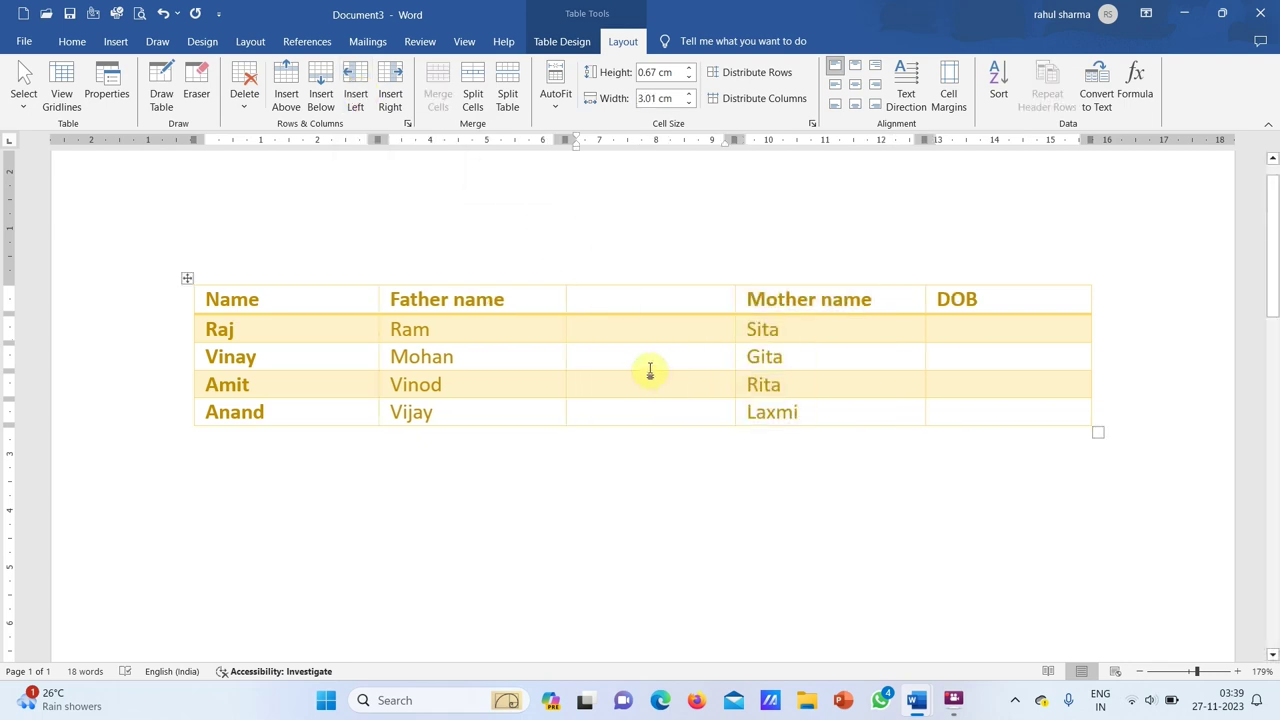
{"action": "left_click", "coordinate": [622, 303]}
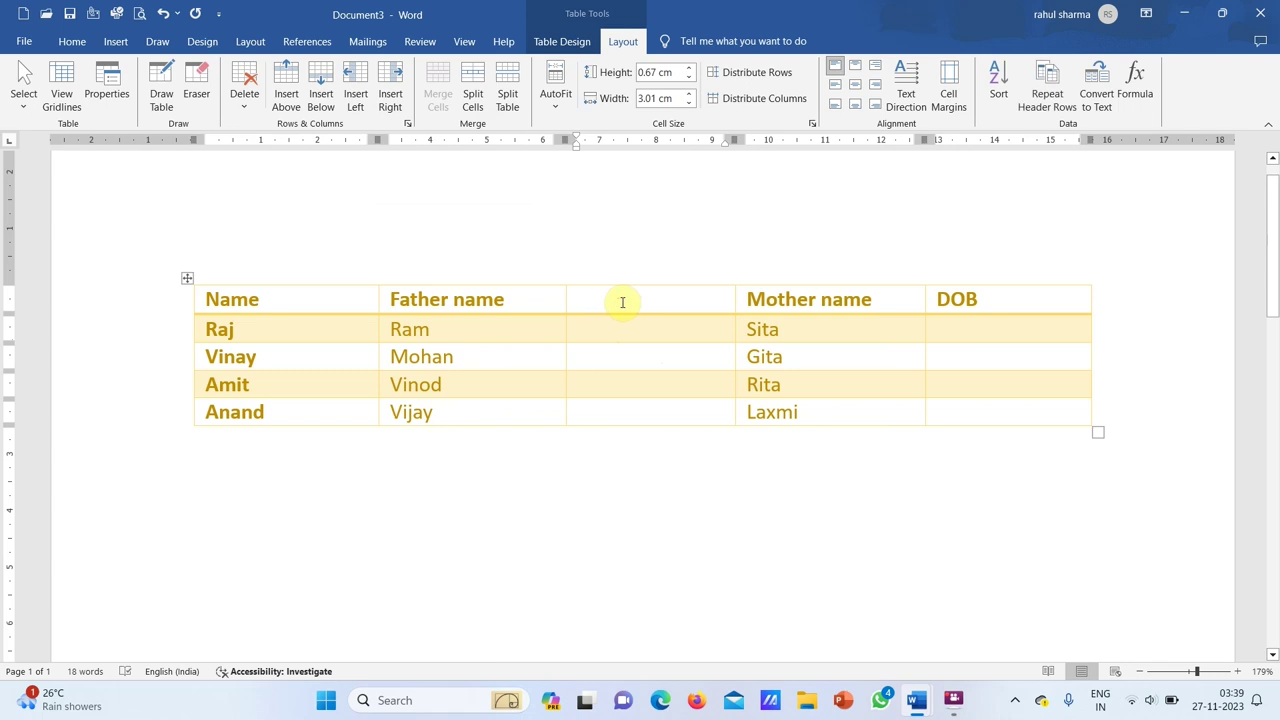
{"action": "left_click", "coordinate": [613, 253]}
{"action": "key", "text": "Left"}
{"action": "left_click", "coordinate": [628, 262]}
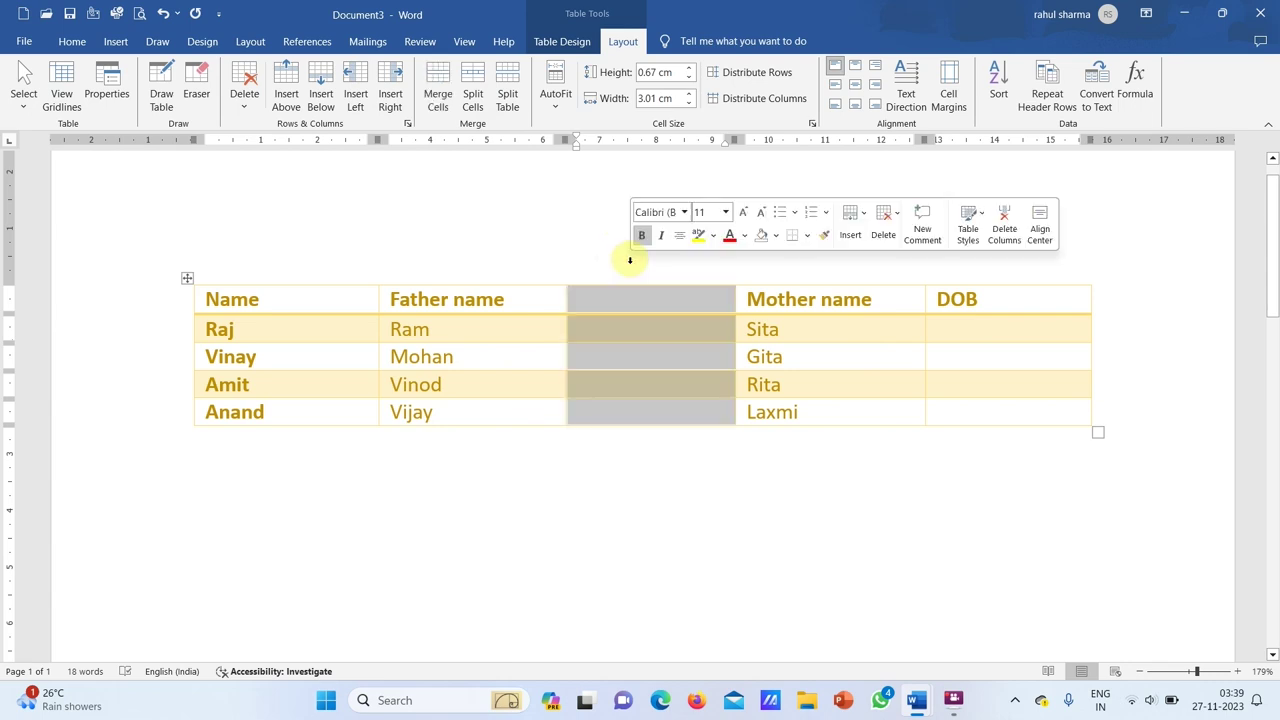
Delete the selected empty column between Father name and Mother name.
{"action": "left_click", "coordinate": [242, 110]}
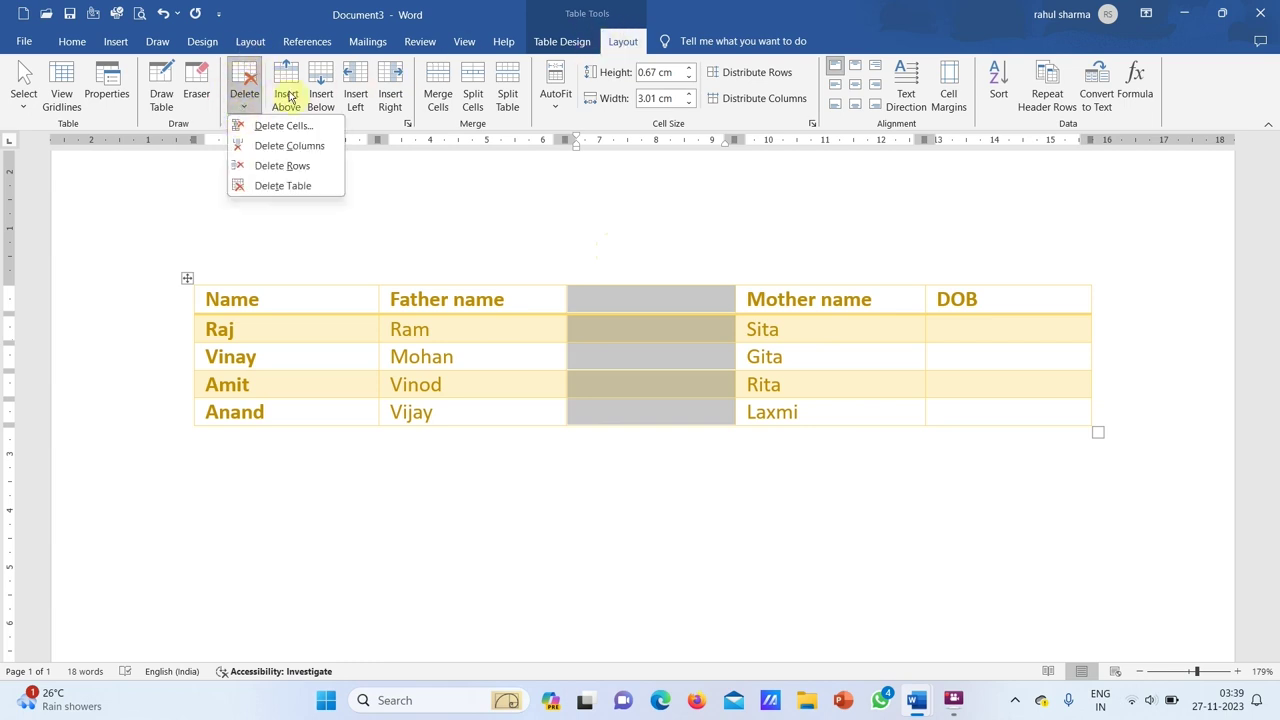
{"action": "left_click", "coordinate": [264, 147]}
{"action": "left_click", "coordinate": [582, 299]}
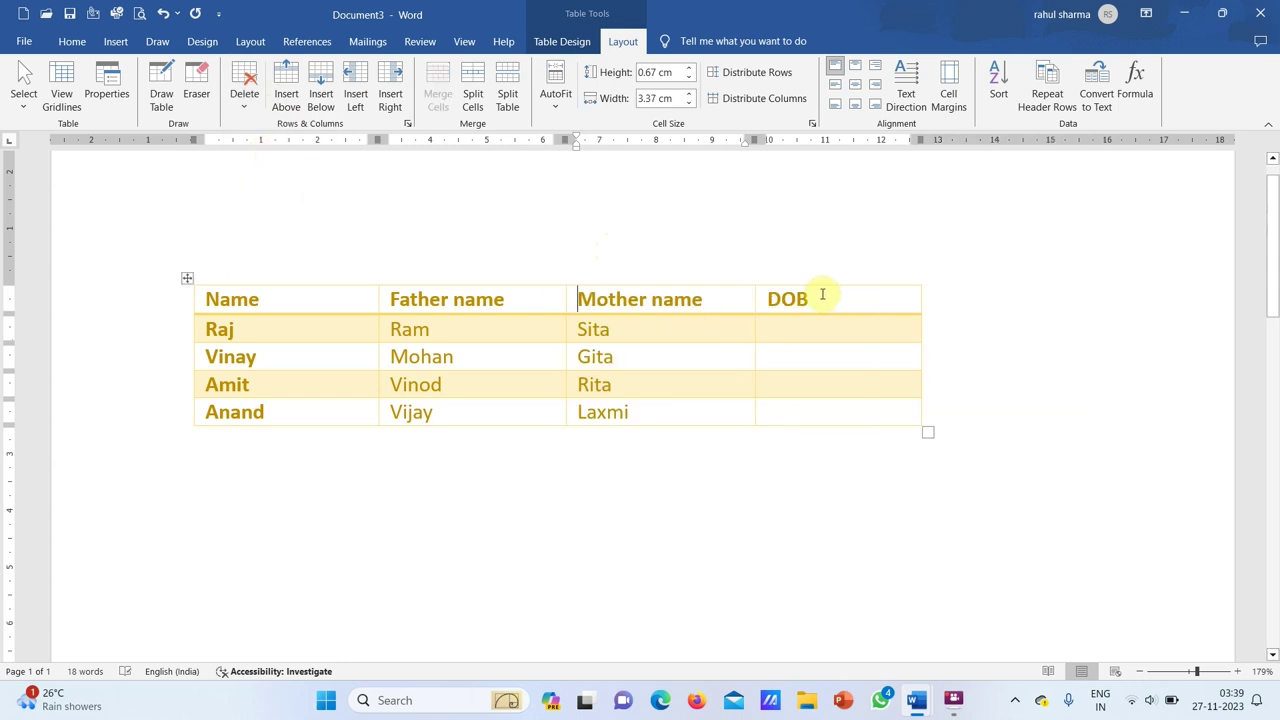
Delete the DOB column, leaving only Name, Father name and Mother name.
{"action": "left_click", "coordinate": [820, 293]}
{"action": "left_click", "coordinate": [244, 95]}
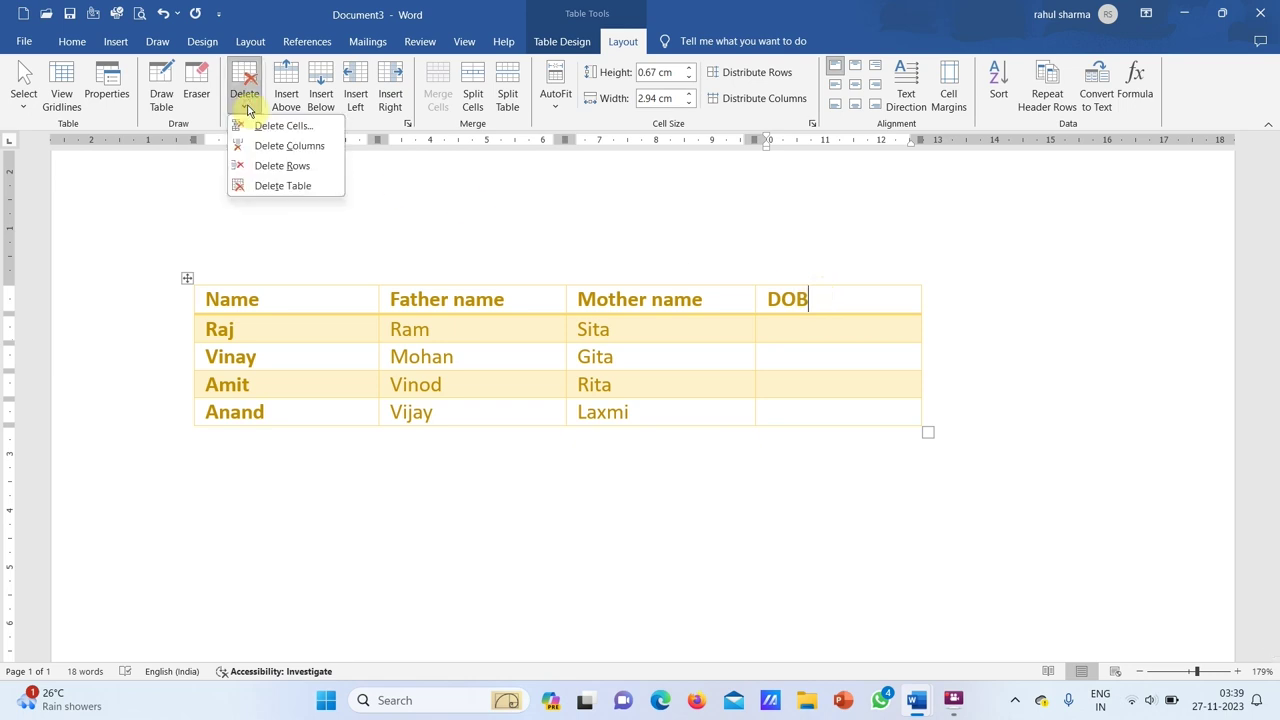
{"action": "left_click", "coordinate": [843, 331]}
{"action": "left_click", "coordinate": [818, 272]}
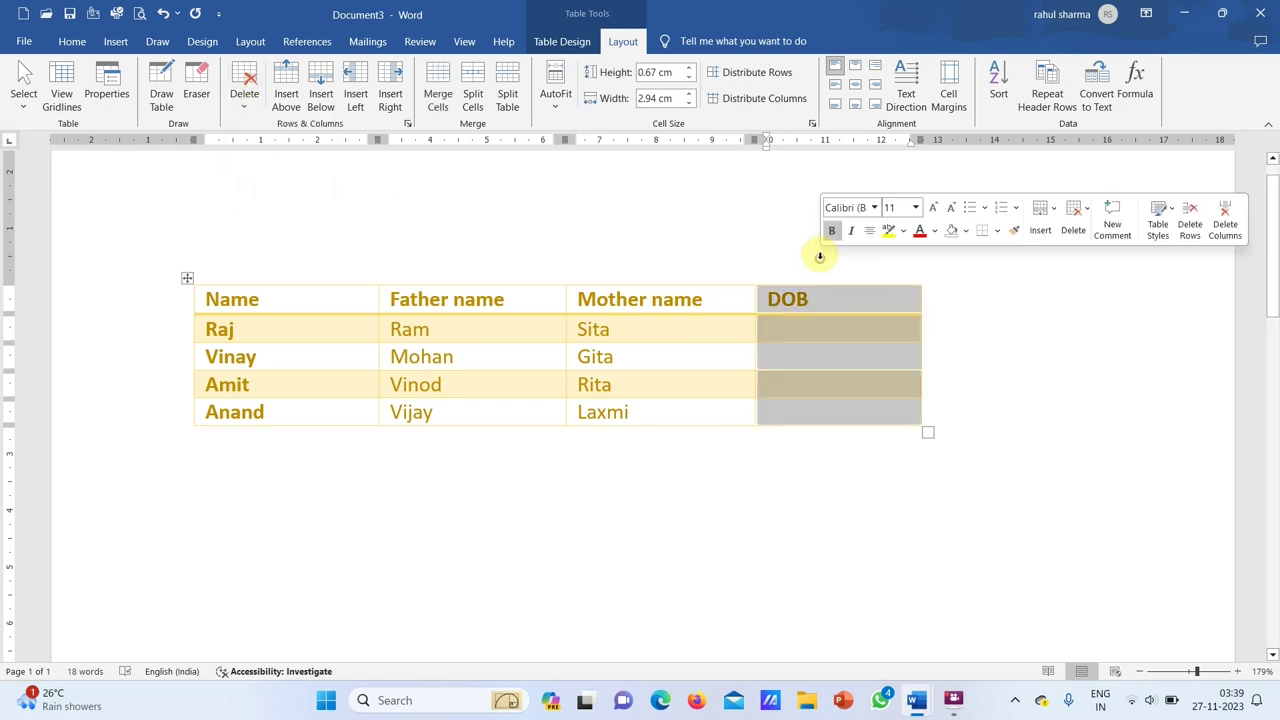
{"action": "left_click", "coordinate": [826, 328]}
{"action": "left_click", "coordinate": [825, 237]}
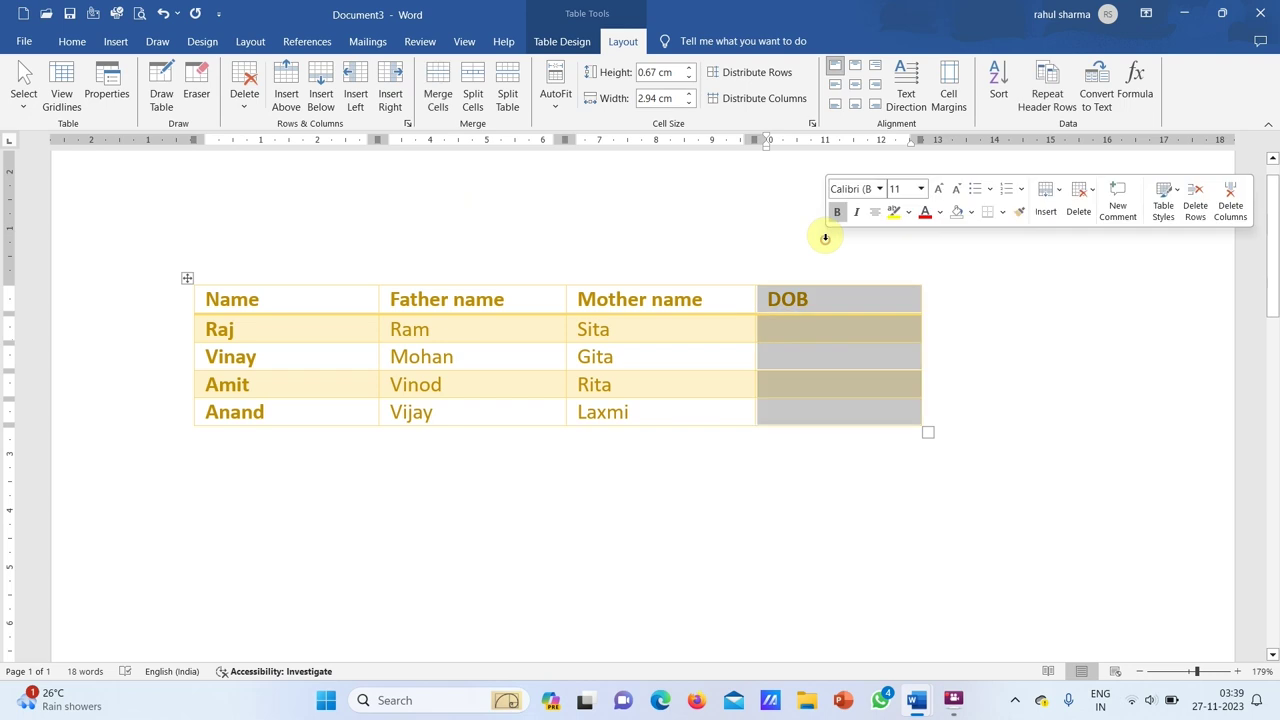
{"action": "left_click", "coordinate": [253, 82]}
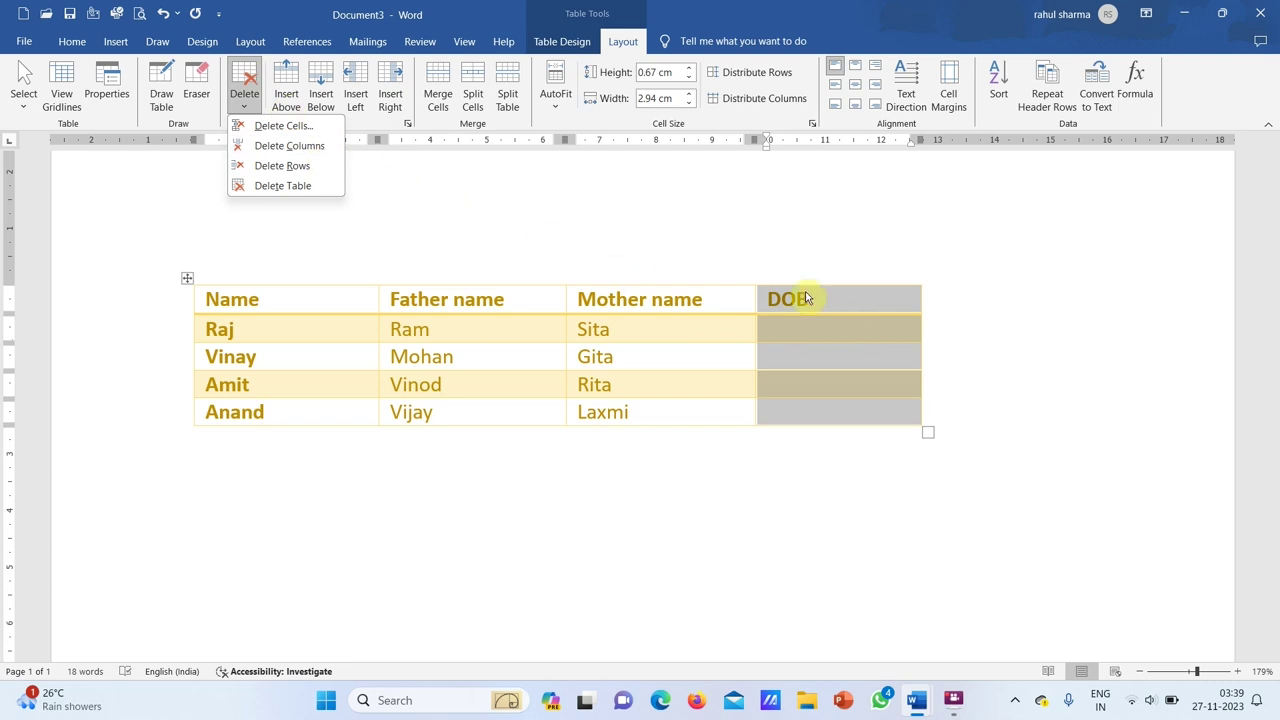
{"action": "left_click", "coordinate": [853, 357]}
{"action": "left_click", "coordinate": [814, 349]}
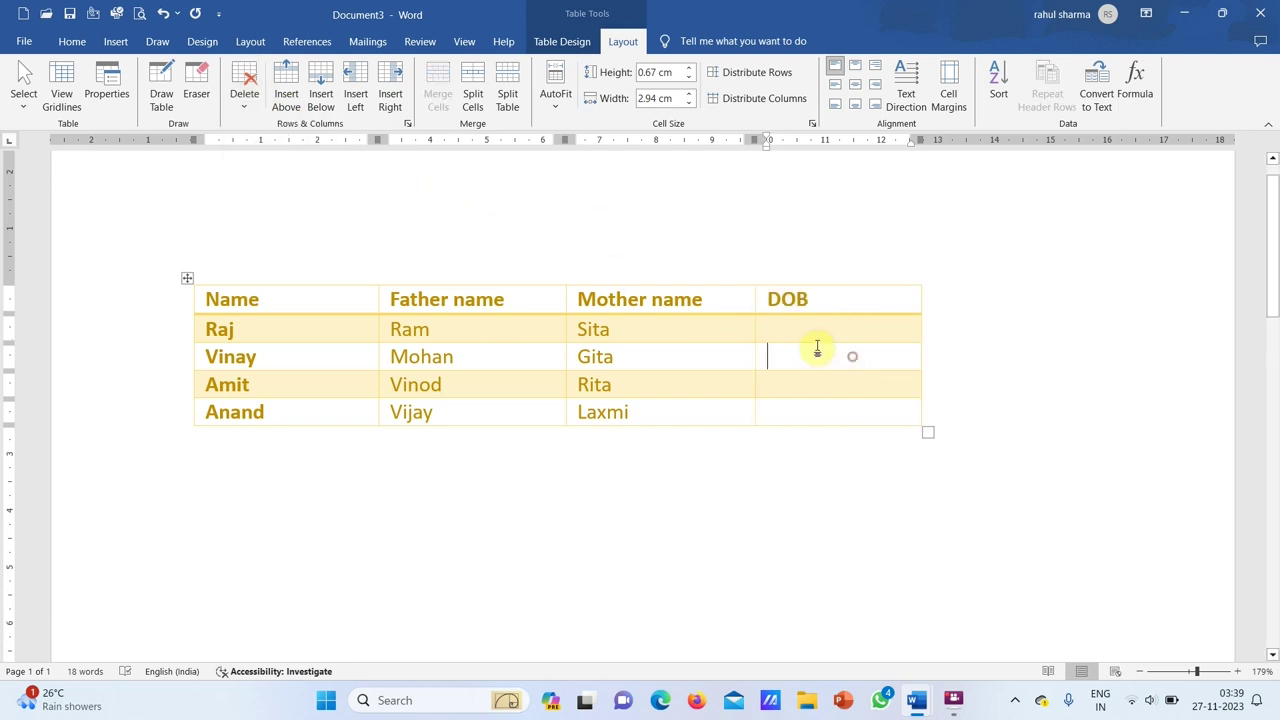
{"action": "left_click", "coordinate": [245, 100]}
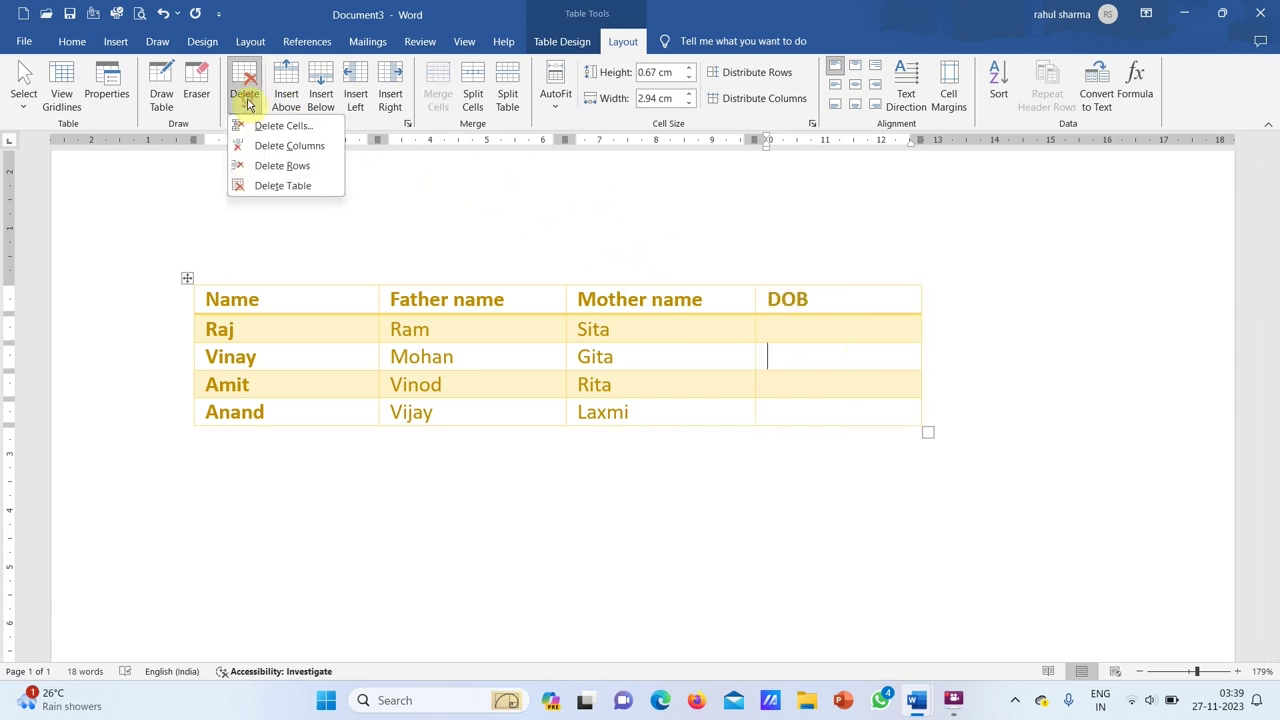
{"action": "left_click", "coordinate": [287, 146]}
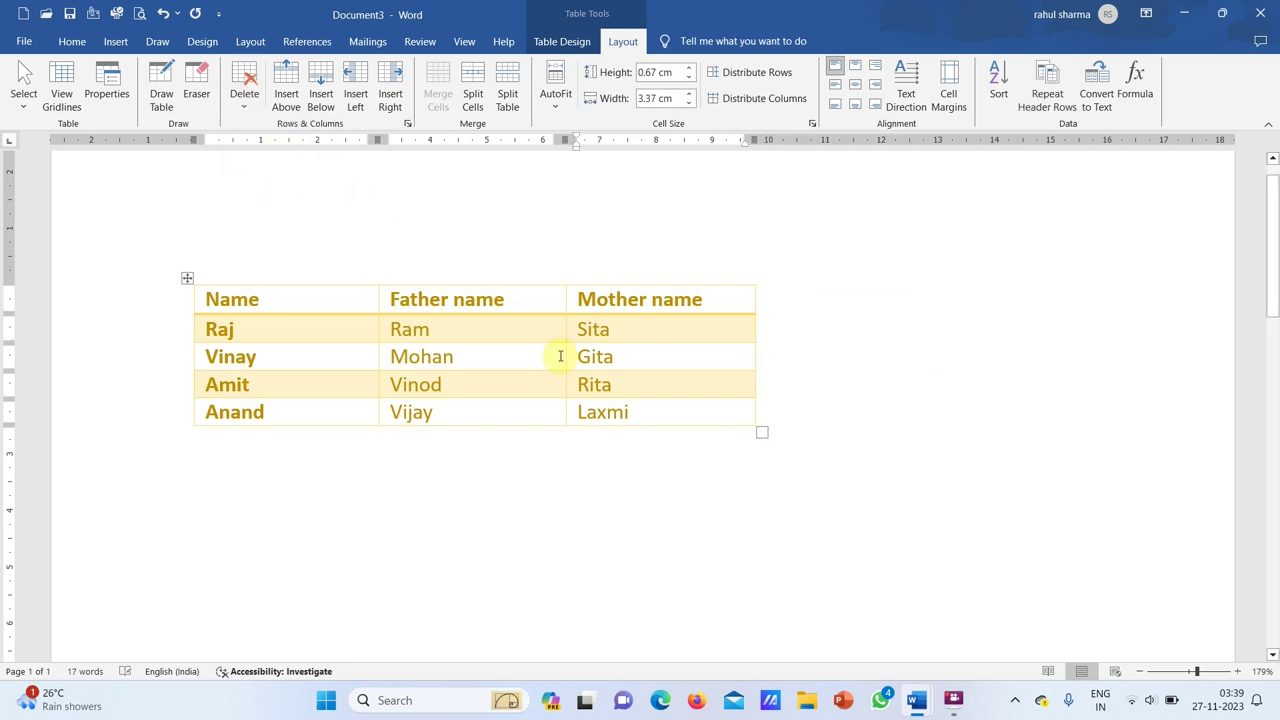
{"action": "left_click", "coordinate": [626, 410]}
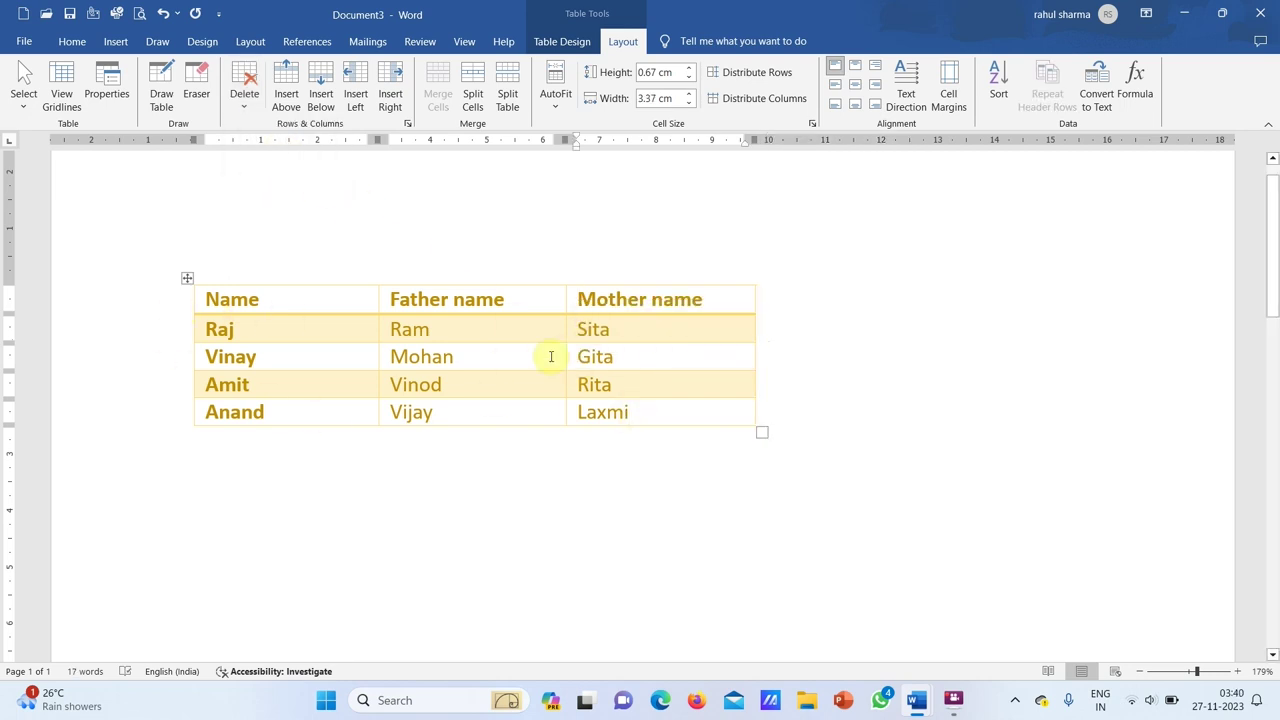
Select the table and AutoFit it to its contents, then to the window width.
{"action": "left_click", "coordinate": [187, 278]}
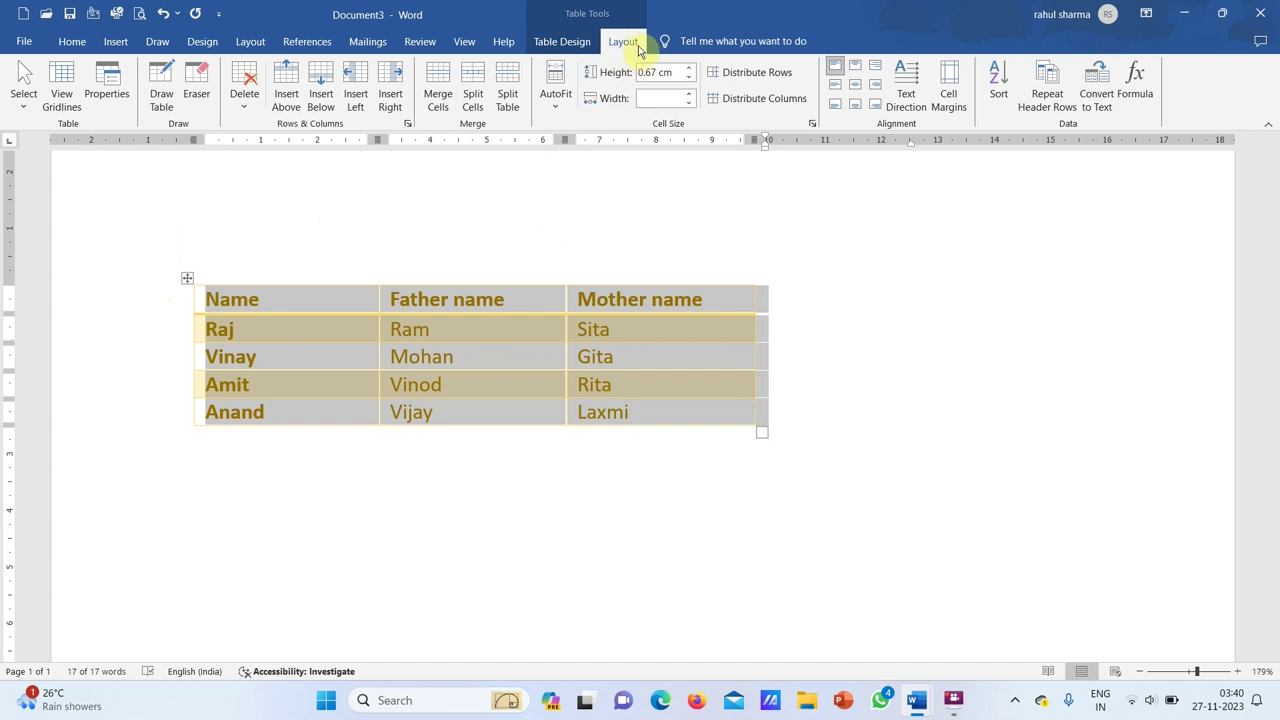
{"action": "left_click", "coordinate": [563, 107]}
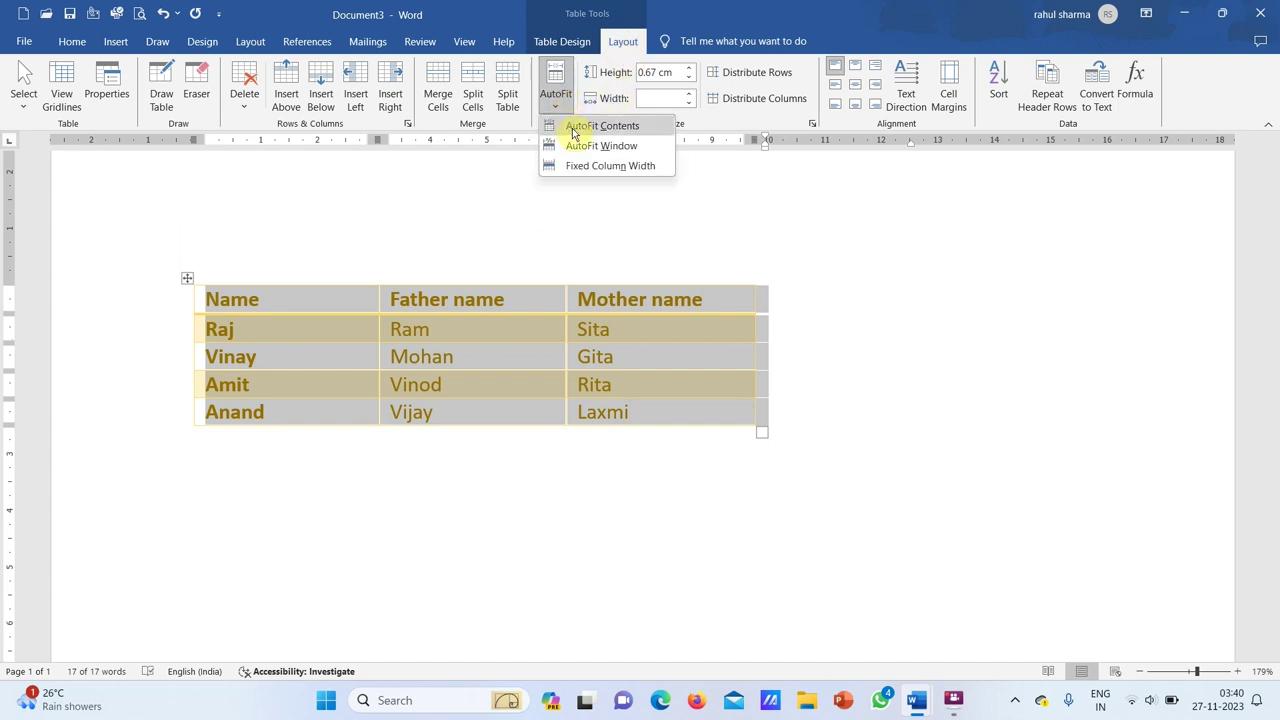
{"action": "left_click", "coordinate": [573, 127]}
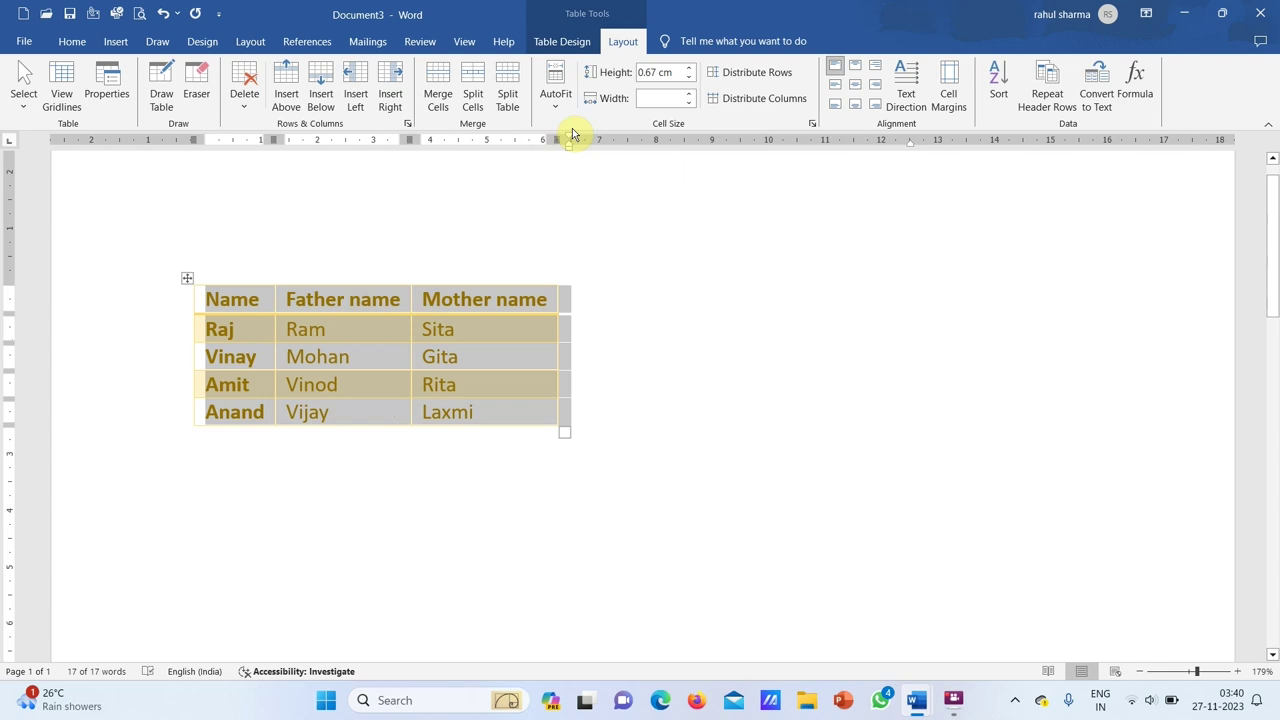
{"action": "left_click", "coordinate": [556, 107]}
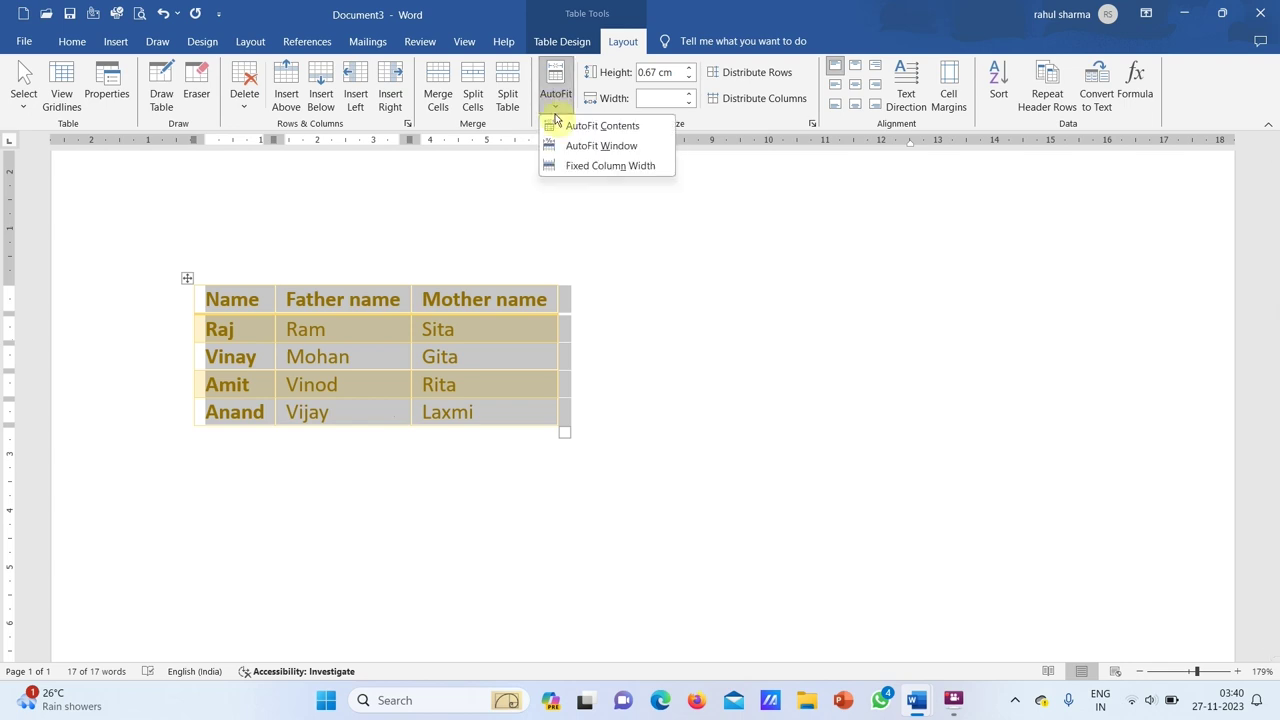
{"action": "left_click", "coordinate": [575, 148]}
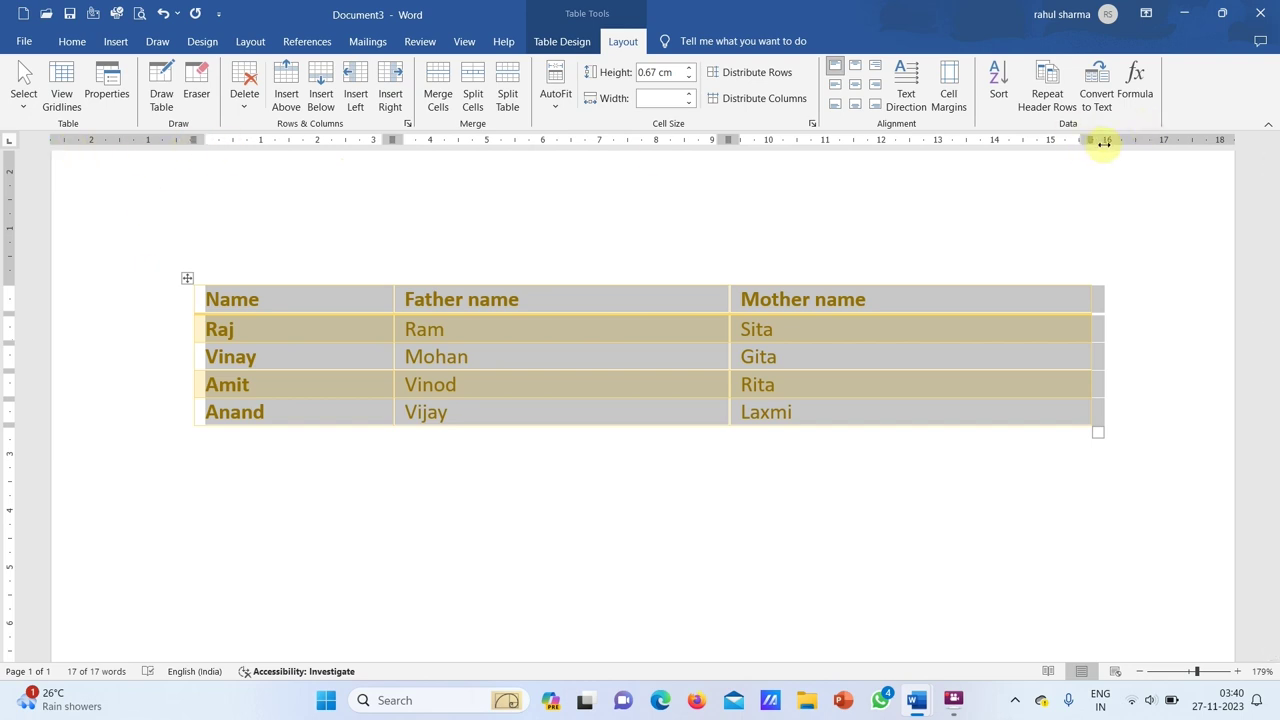
{"action": "left_click", "coordinate": [1068, 455]}
Reselect the table, repeat AutoFit Contents and Window, then apply Fixed Column Width.
{"action": "left_click", "coordinate": [186, 280]}
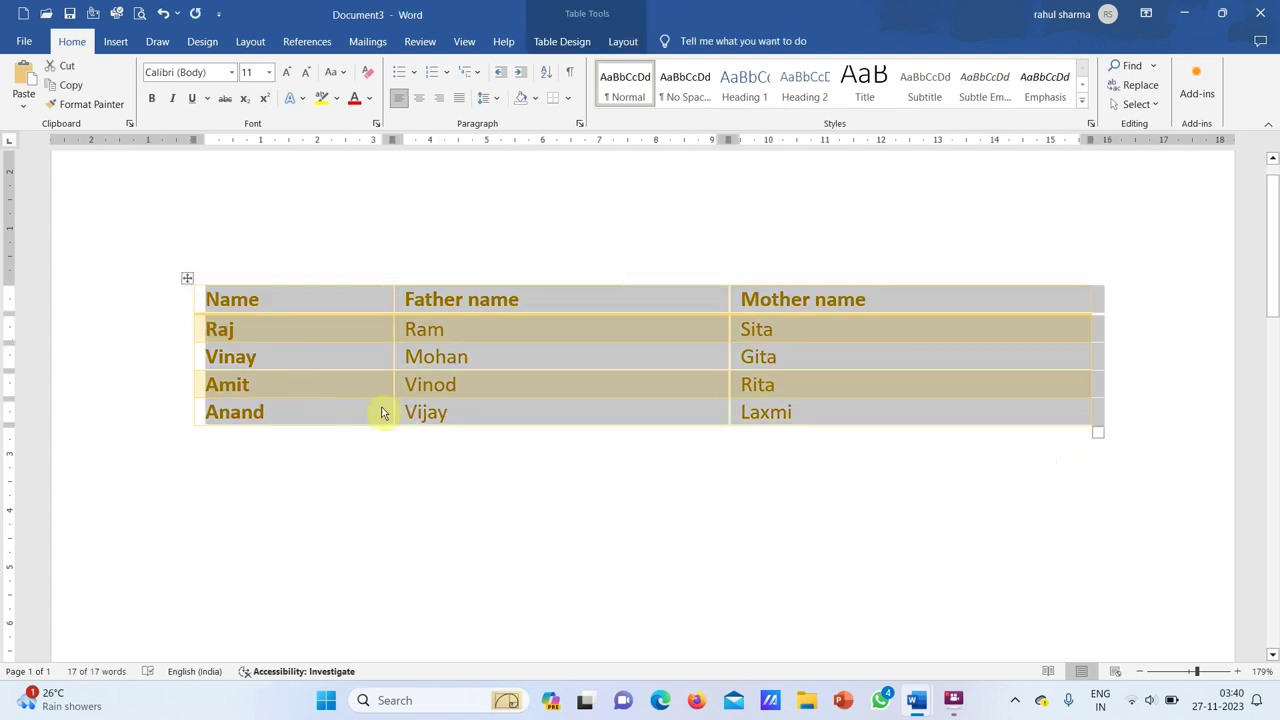
{"action": "left_click", "coordinate": [625, 41]}
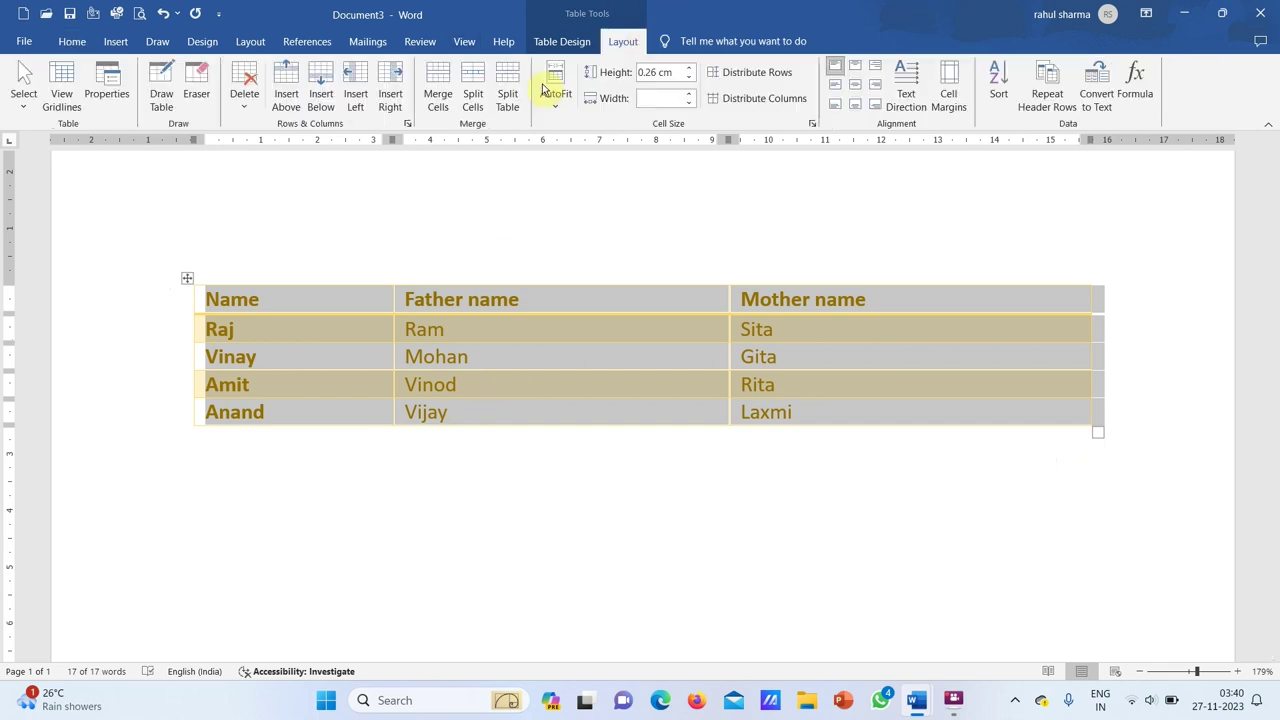
{"action": "left_click", "coordinate": [553, 105]}
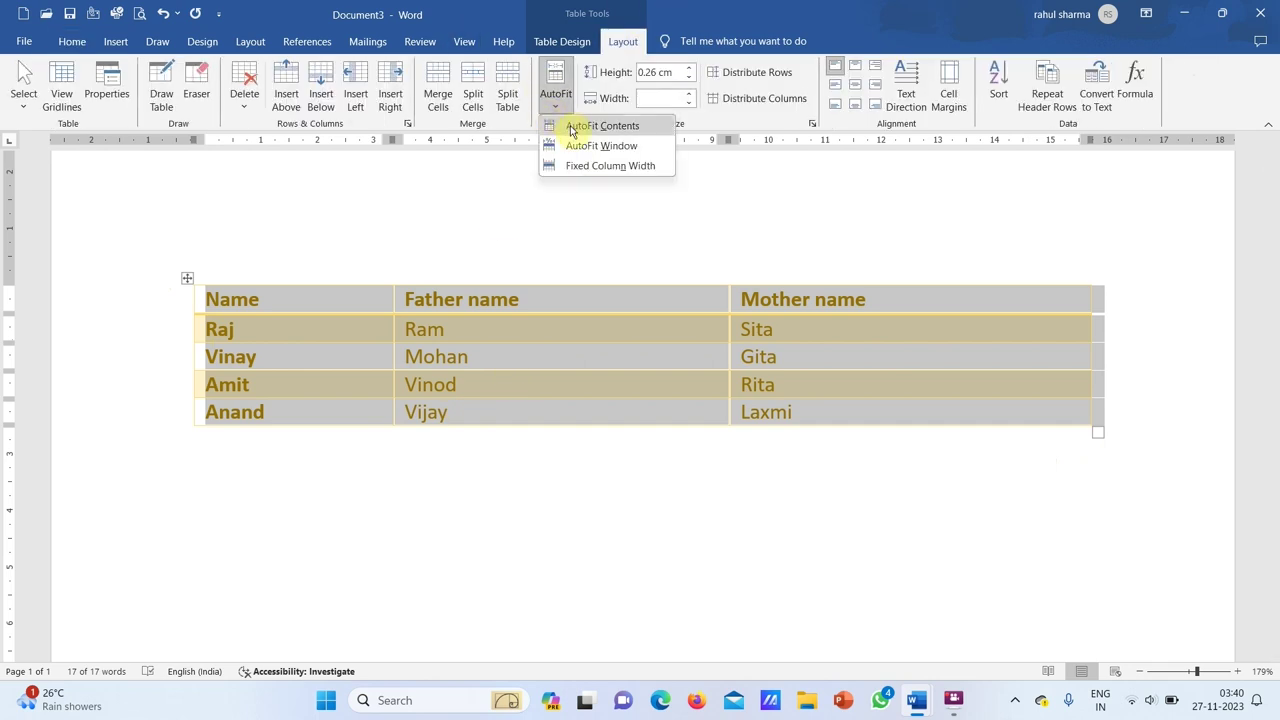
{"action": "left_click", "coordinate": [571, 131]}
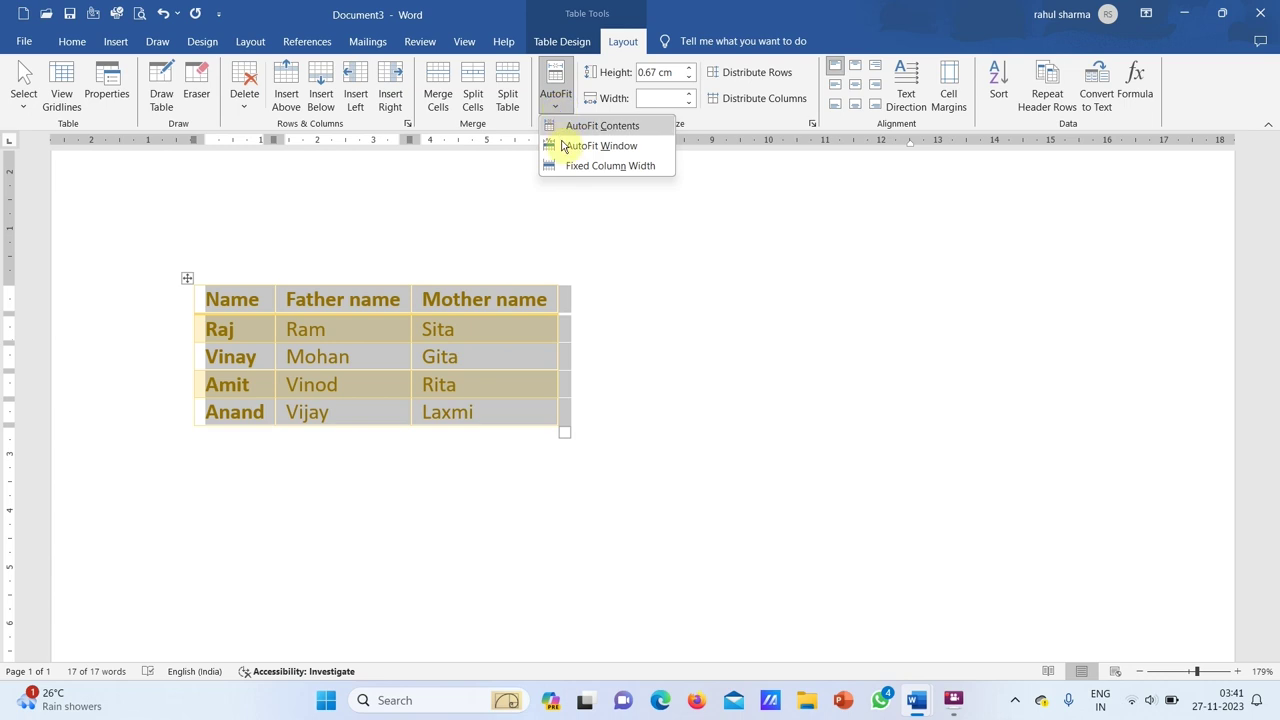
{"action": "left_click", "coordinate": [563, 146]}
{"action": "left_click", "coordinate": [556, 95]}
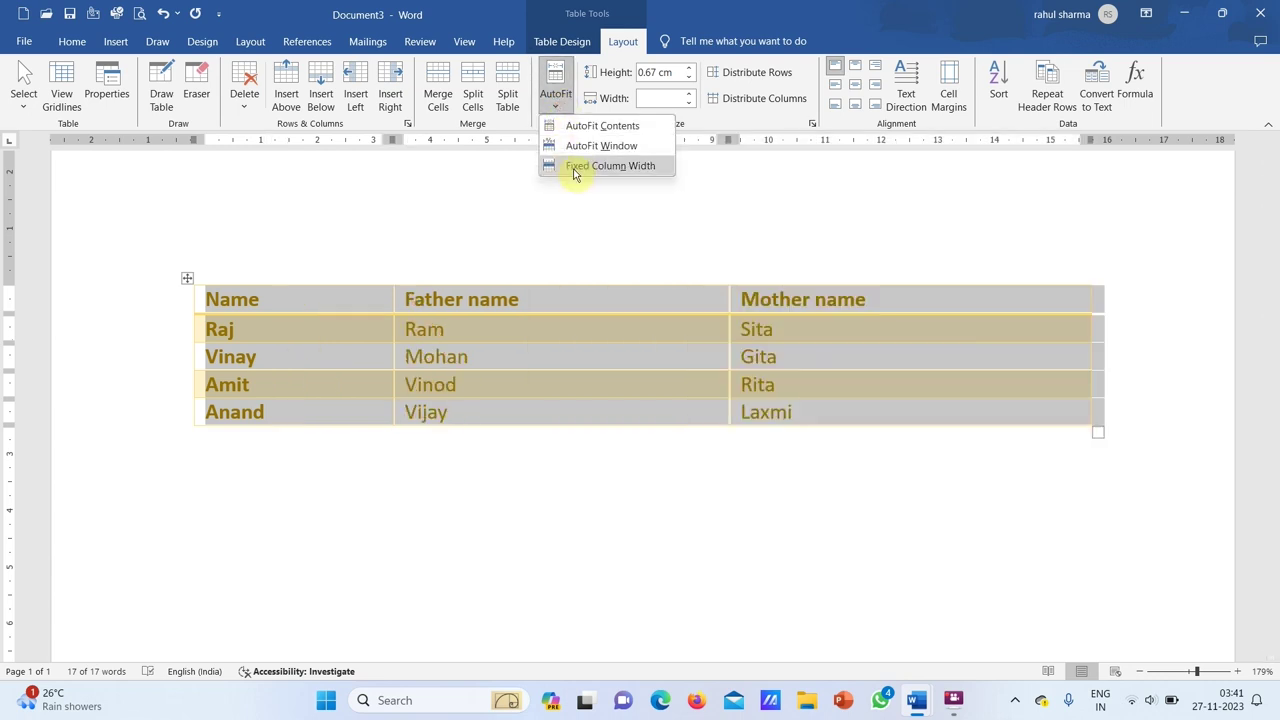
{"action": "left_click", "coordinate": [597, 165]}
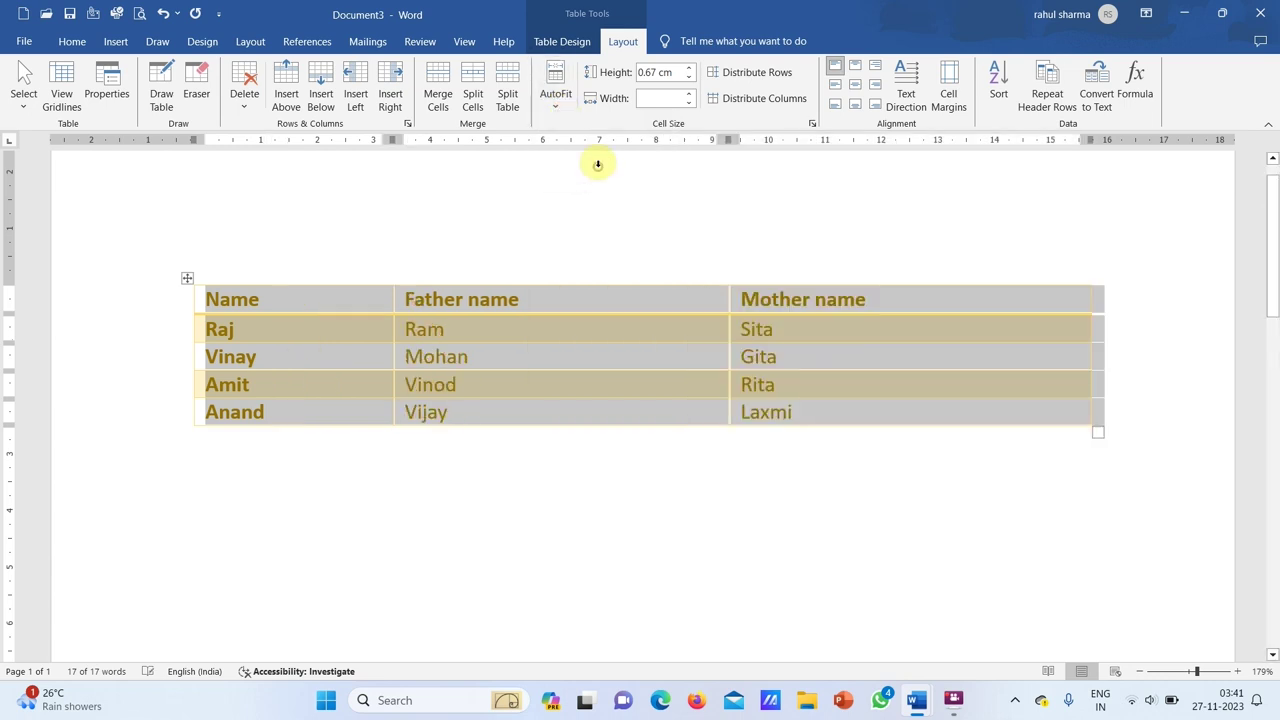
{"action": "left_click", "coordinate": [592, 296]}
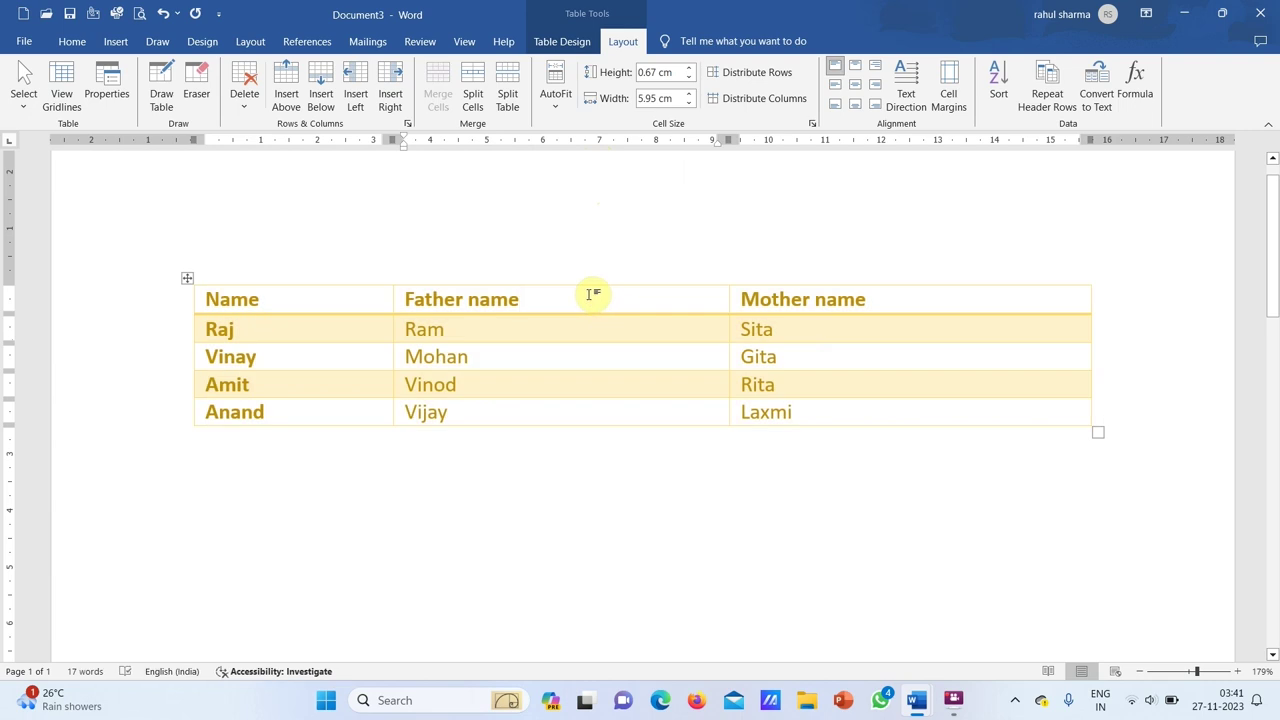